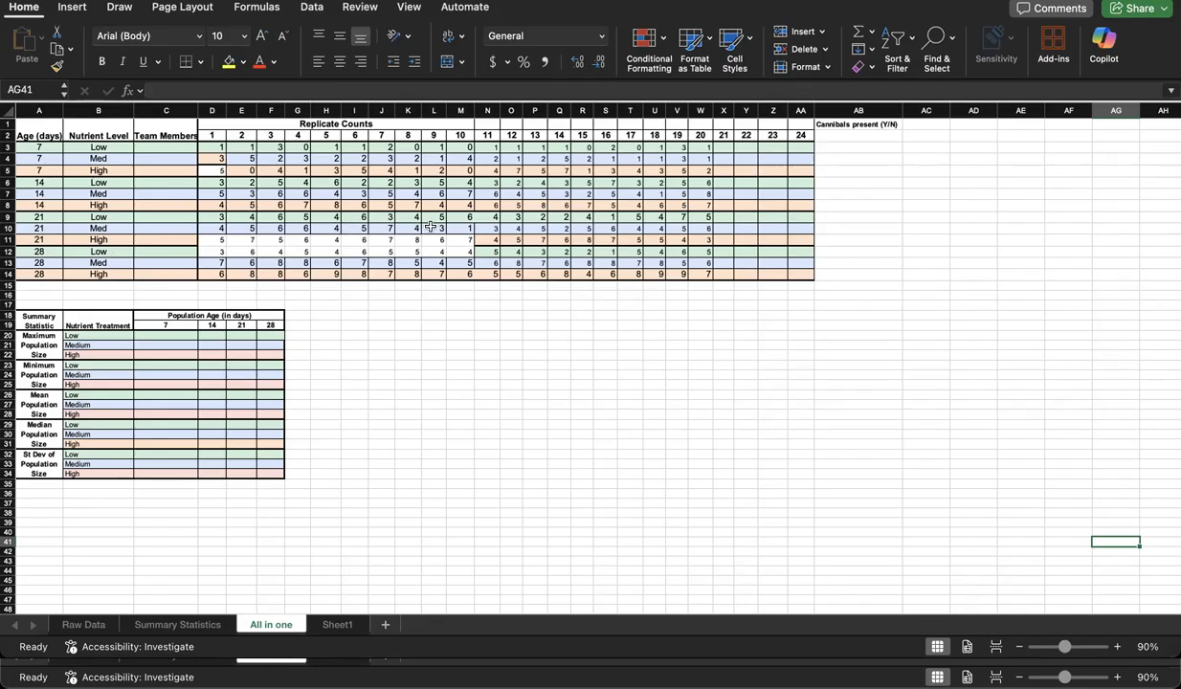
# Step: Review the summary statistic labels in A20:A34, from maximum population size through standard deviation
pyautogui.click(162, 336)
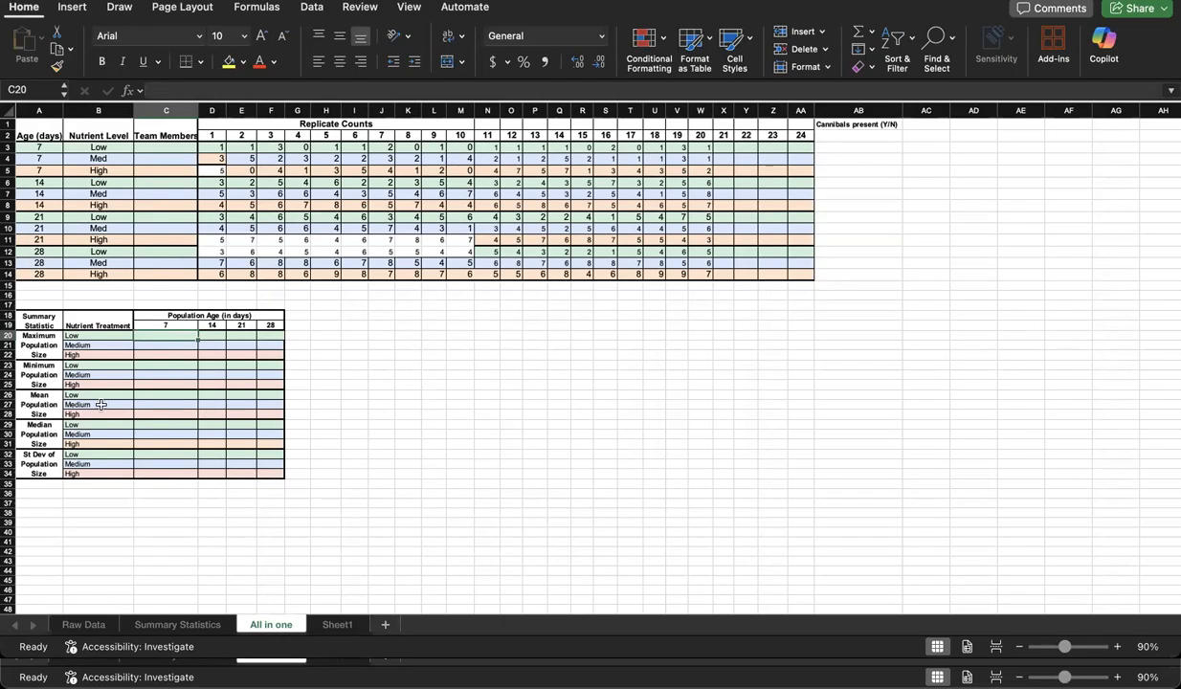
pyautogui.click(42, 350)
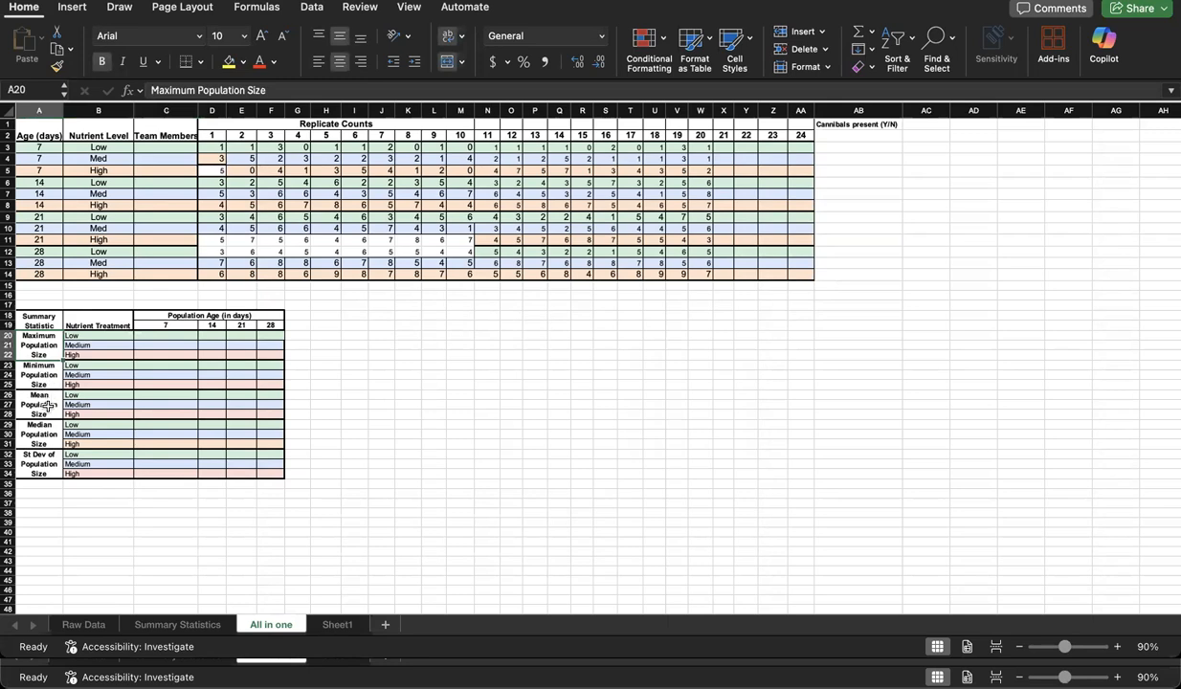
pyautogui.press('Down')
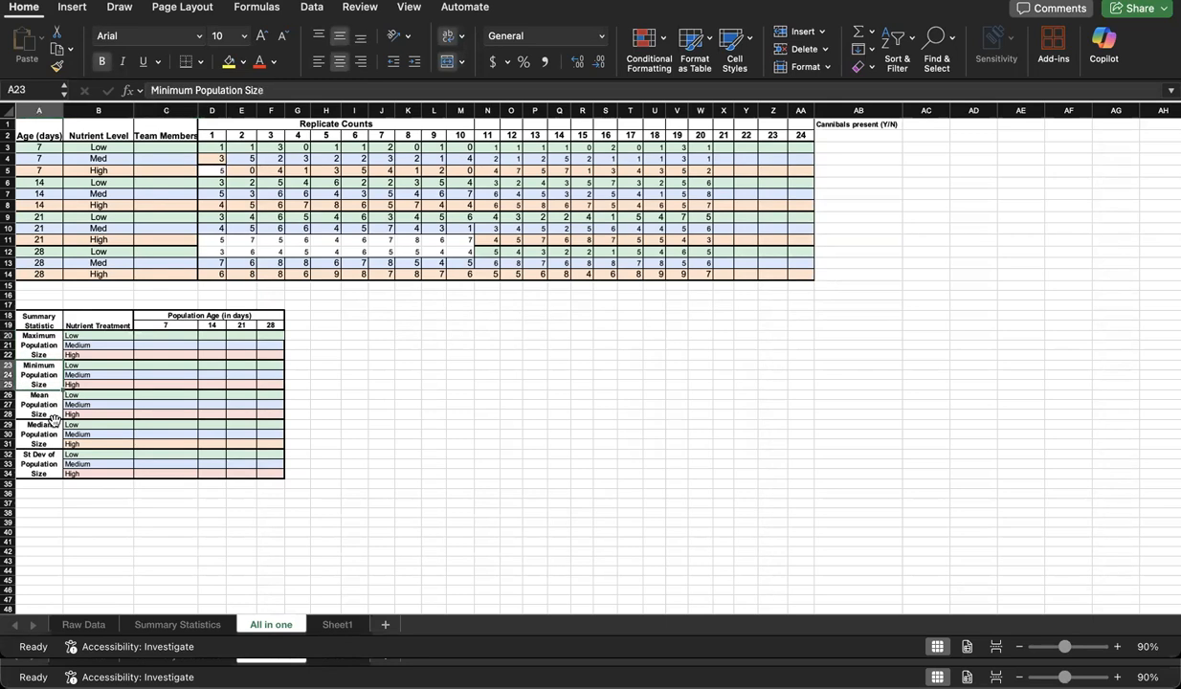
pyautogui.press('Down')
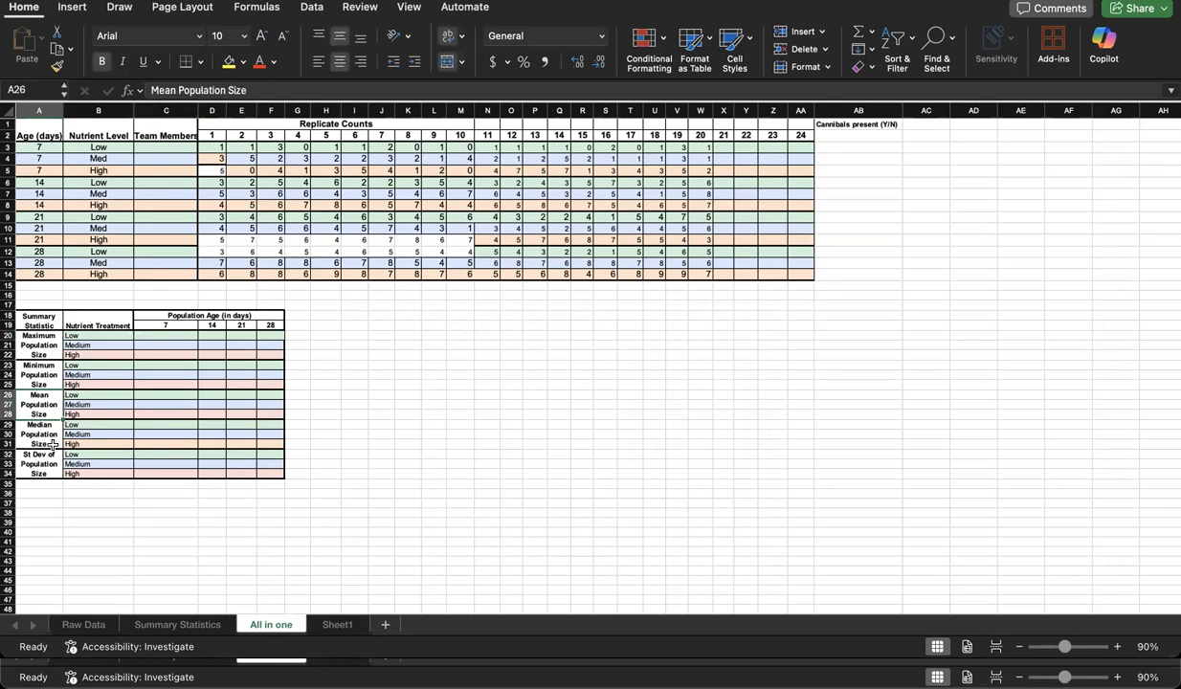
pyautogui.press('Down')
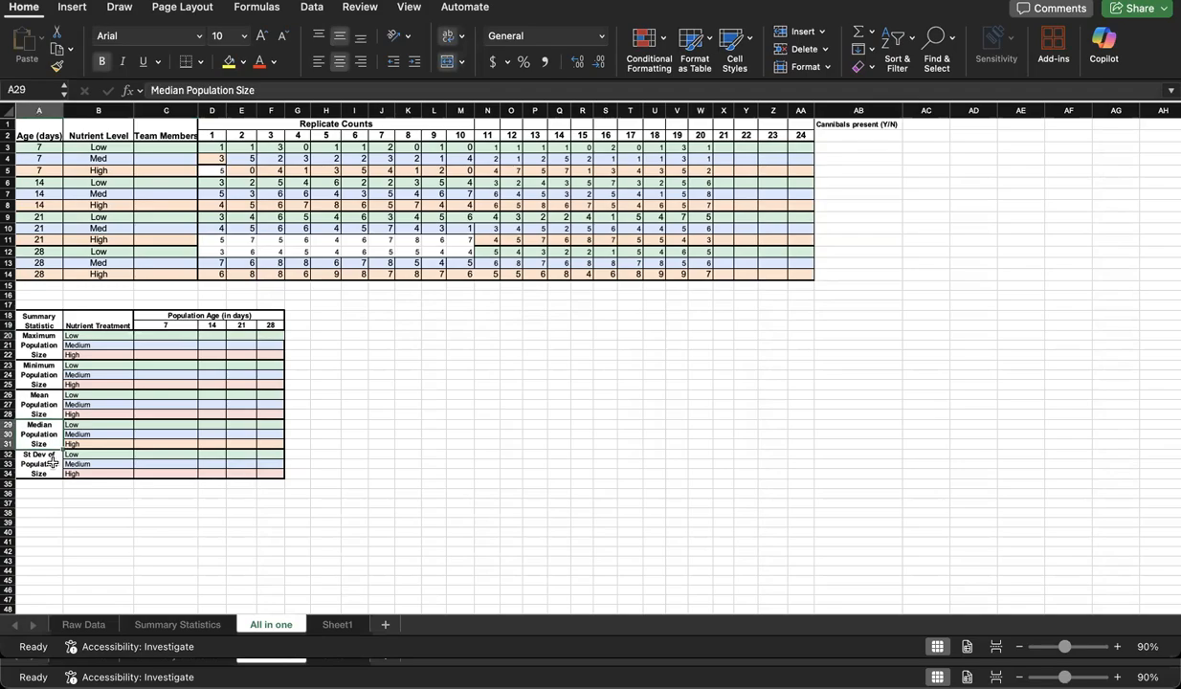
pyautogui.press('Down')
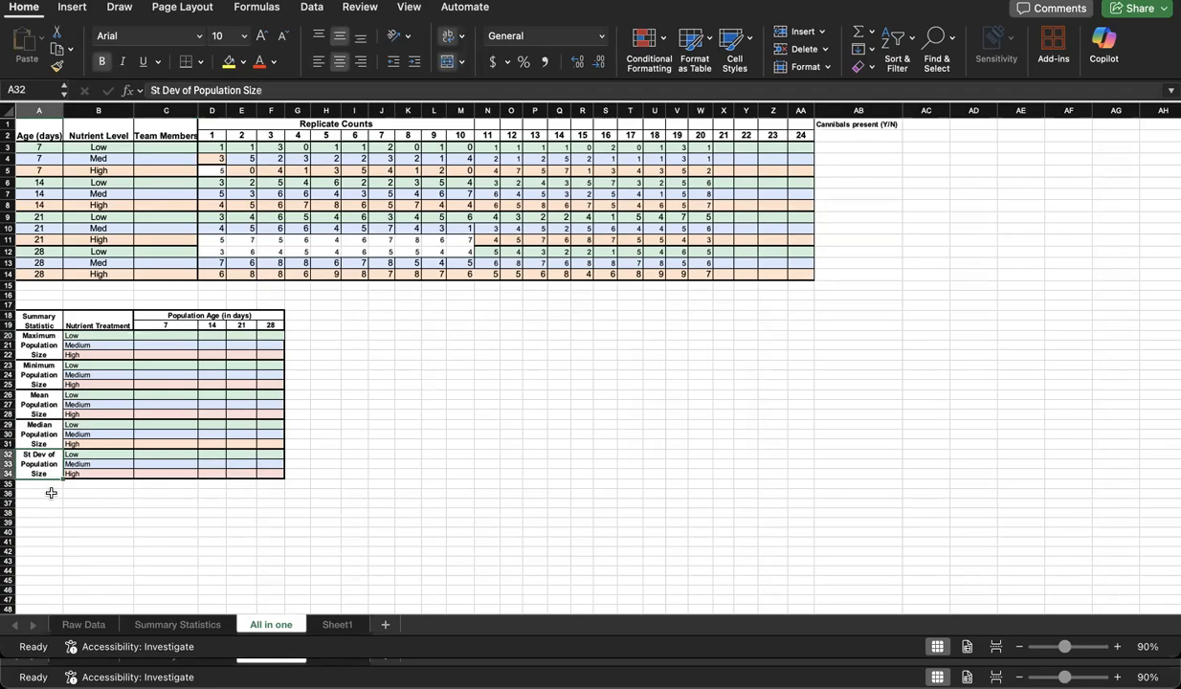
# Step: Calculate the maximum 7-day low-nutrient population size in C20 with =MAX(D3:W3)
pyautogui.click(166, 337)
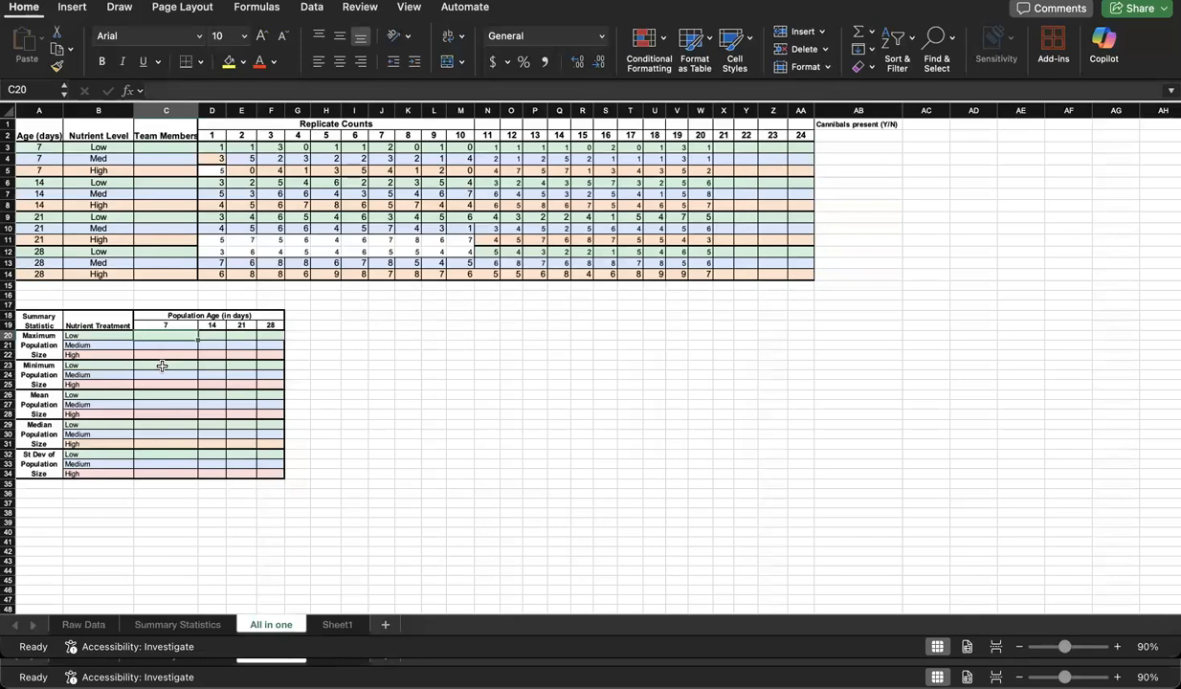
pyautogui.write('=')
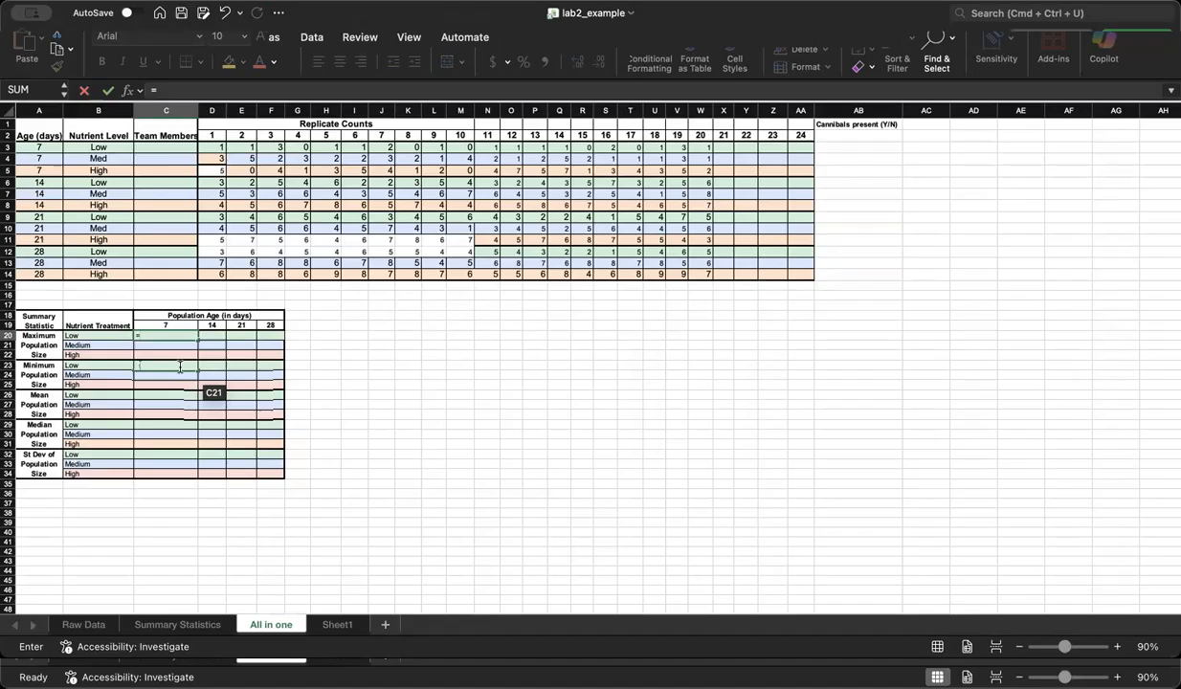
pyautogui.write('MAX')
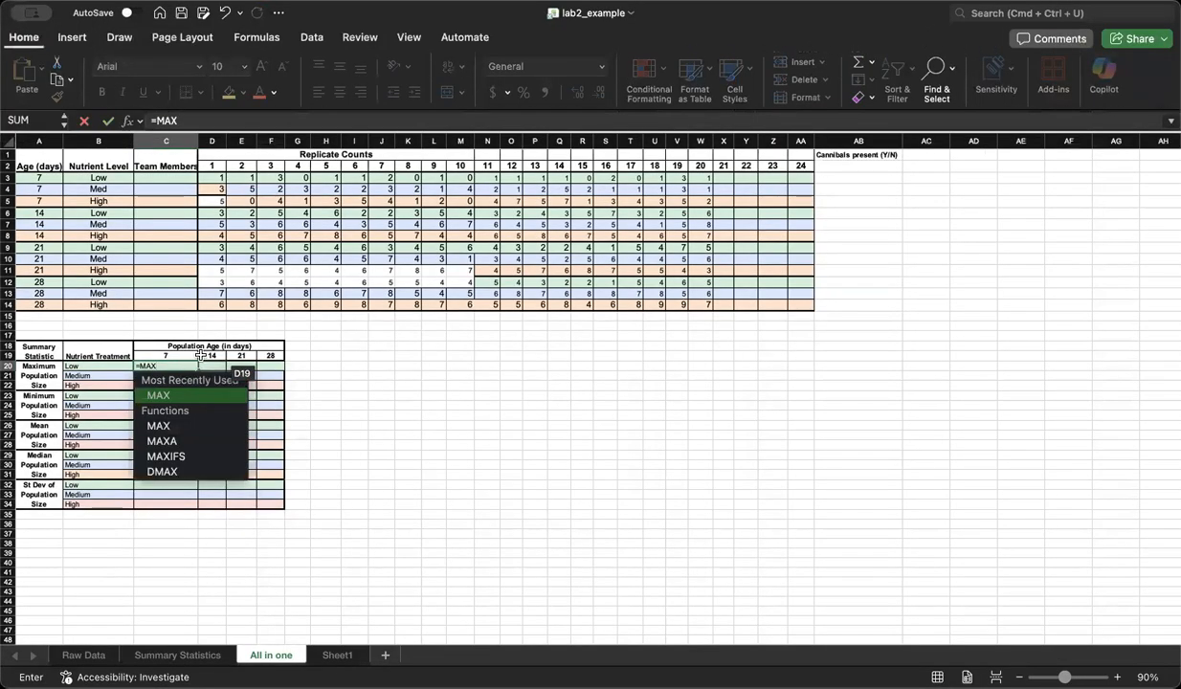
pyautogui.write('(')
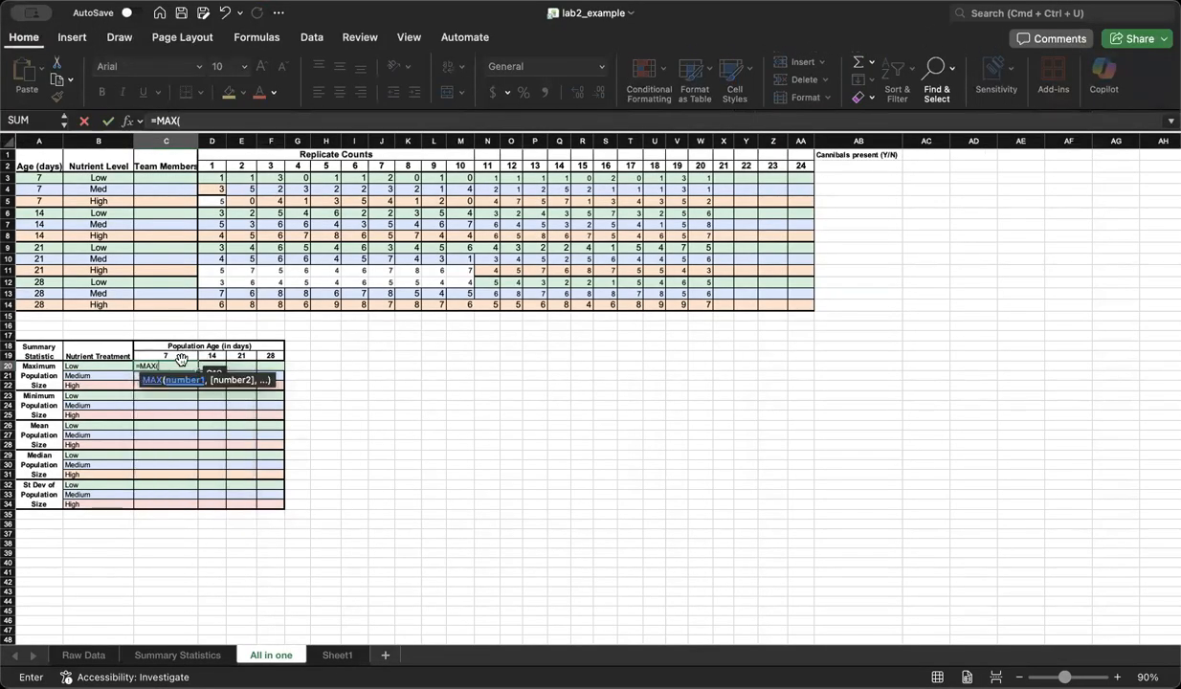
pyautogui.moveTo(219, 179); pyautogui.dragTo(219, 178)
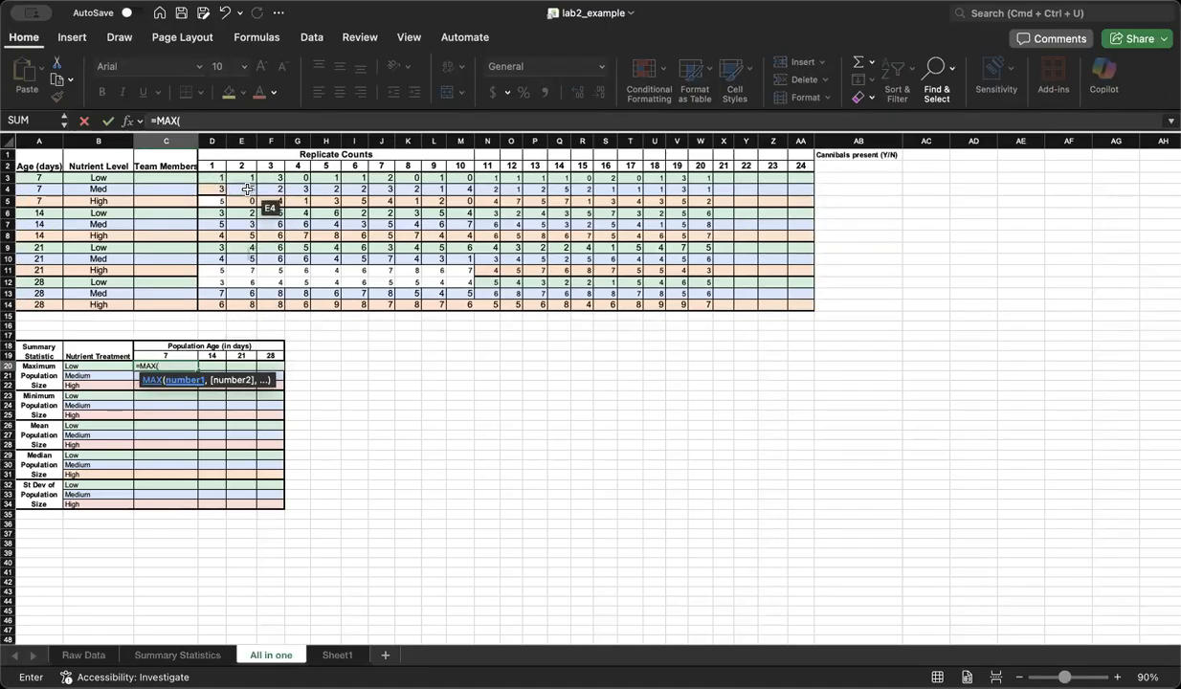
pyautogui.click(219, 179)
pyautogui.moveTo(358, 167); pyautogui.dragTo(703, 179)
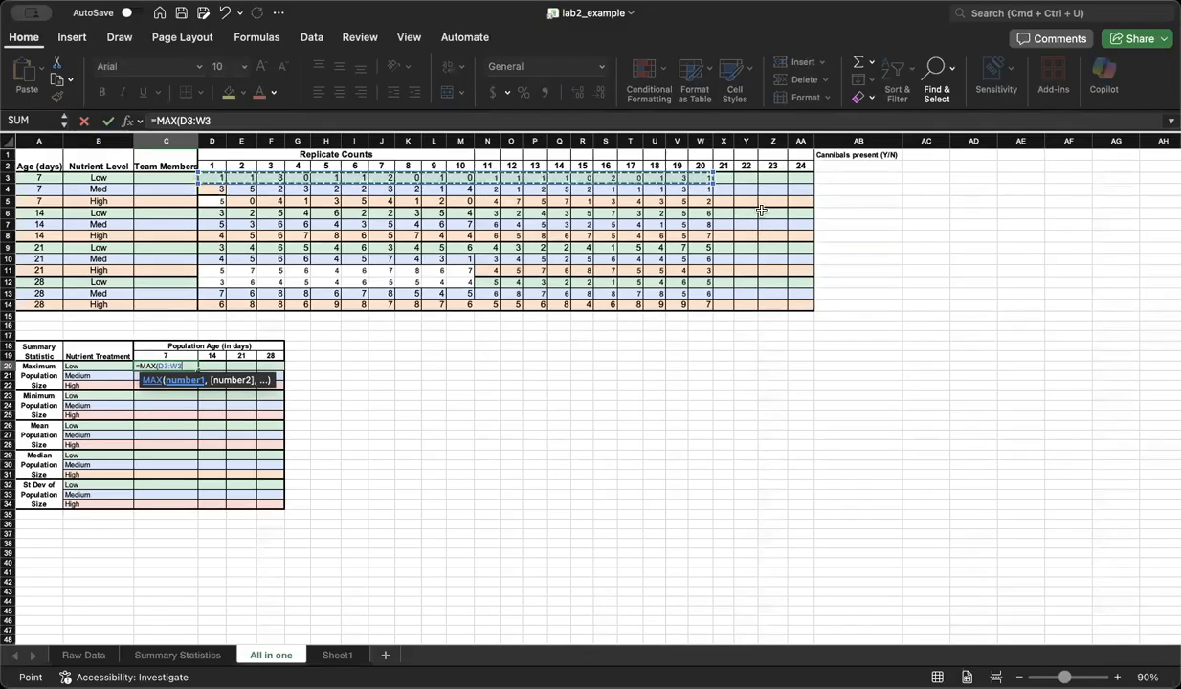
pyautogui.write(')')
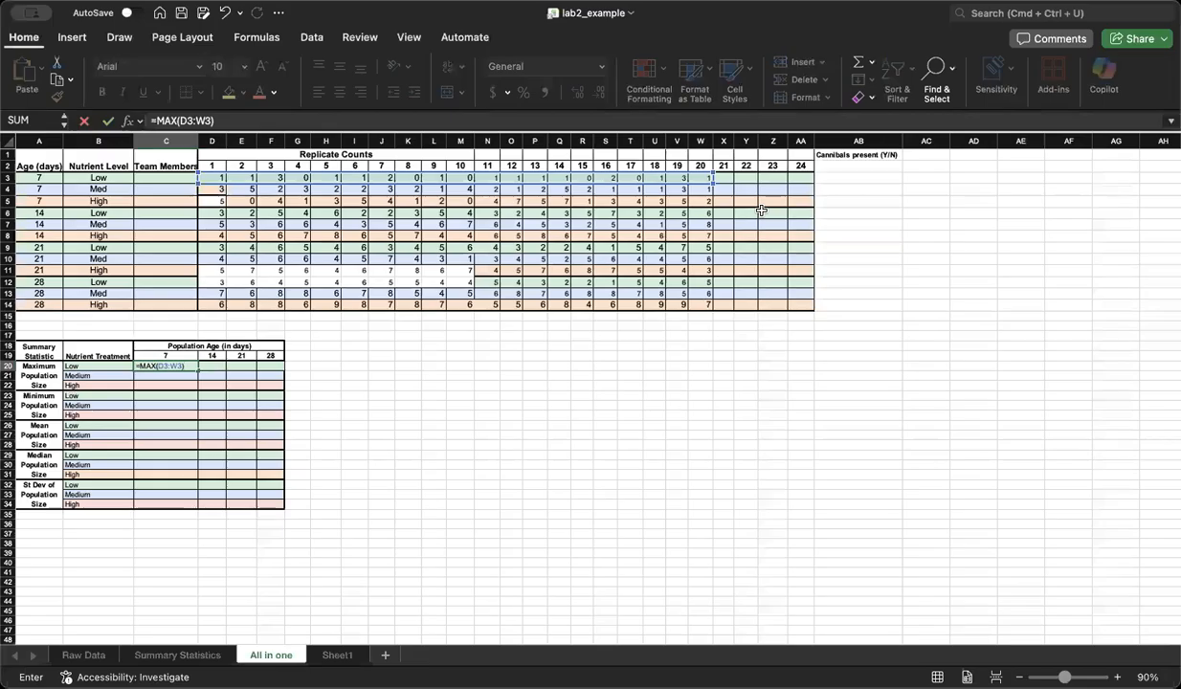
pyautogui.press('Return')
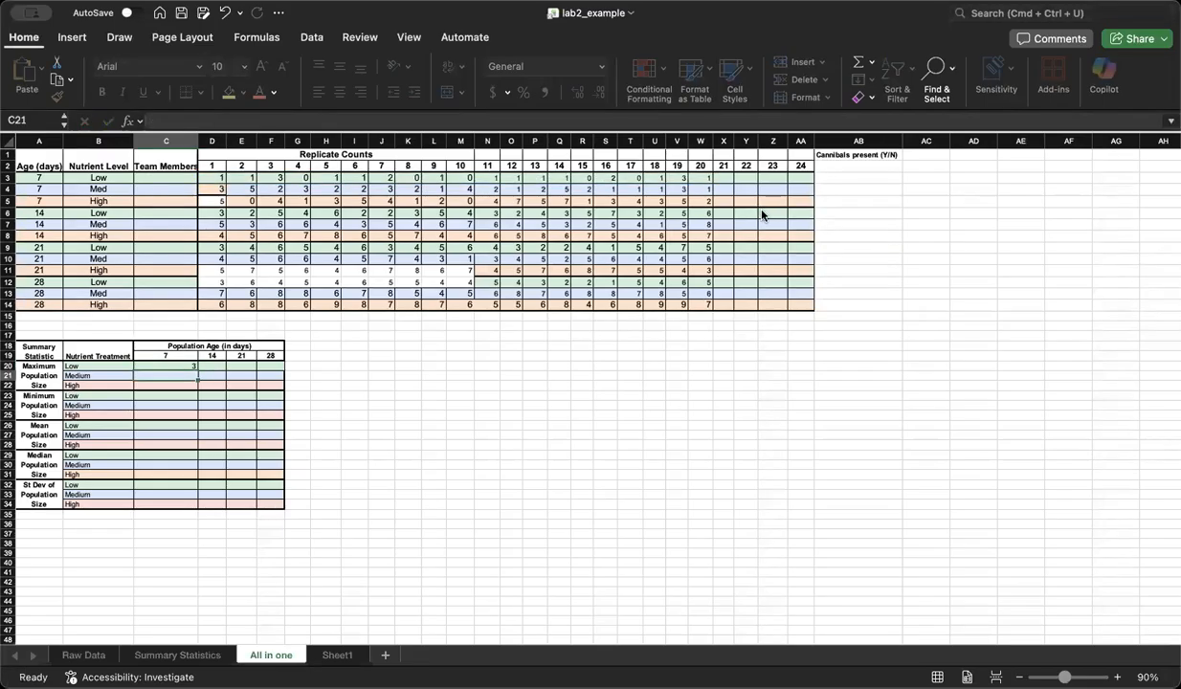
pyautogui.click(175, 366)
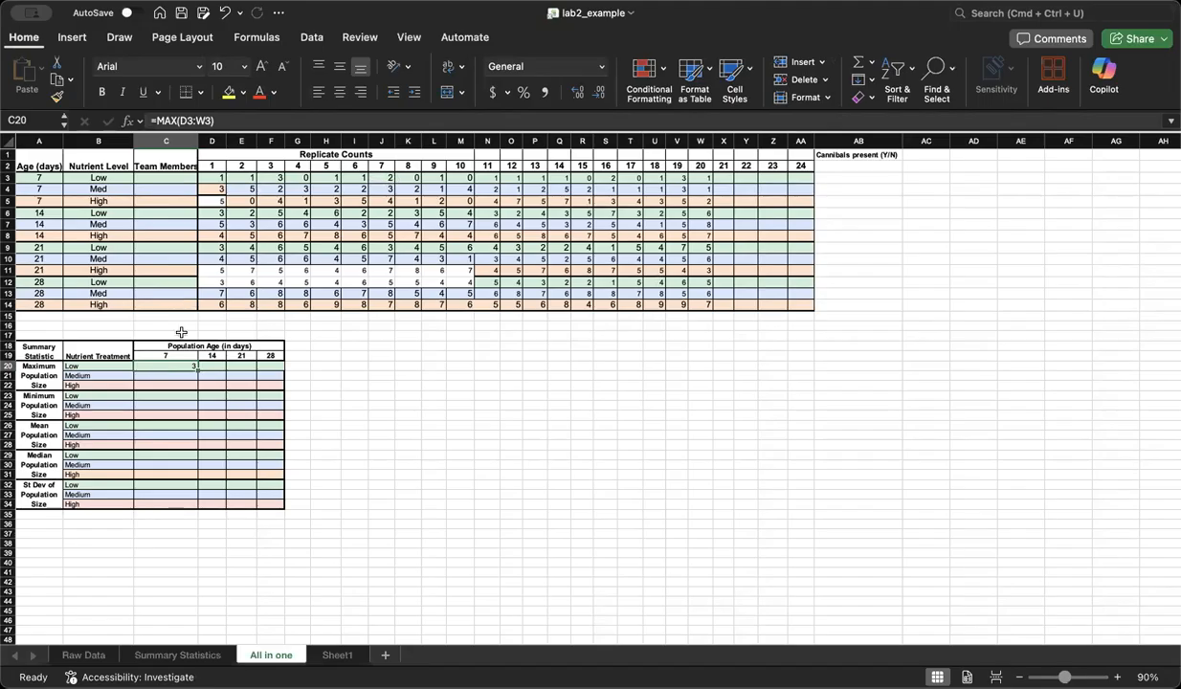
# Step: Examine the remaining maximum-size cells and the low-nutrient replicate counts for ages 14, 21 and 28 days
pyautogui.click(215, 367)
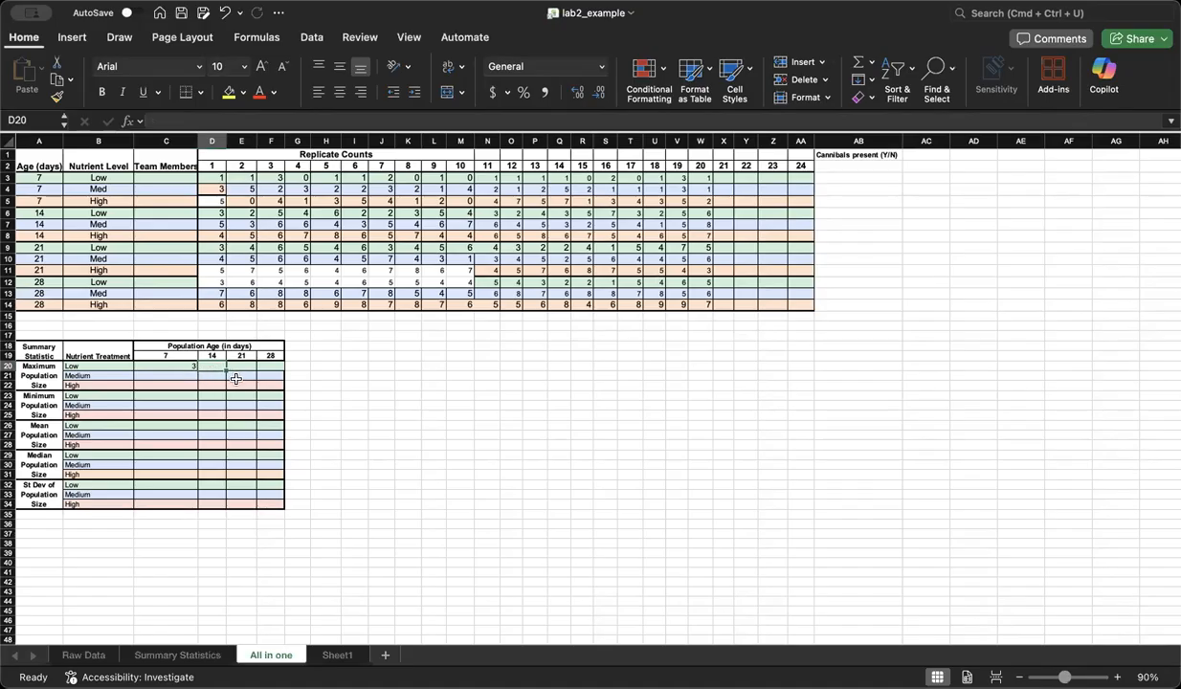
pyautogui.moveTo(266, 387); pyautogui.dragTo(240, 369)
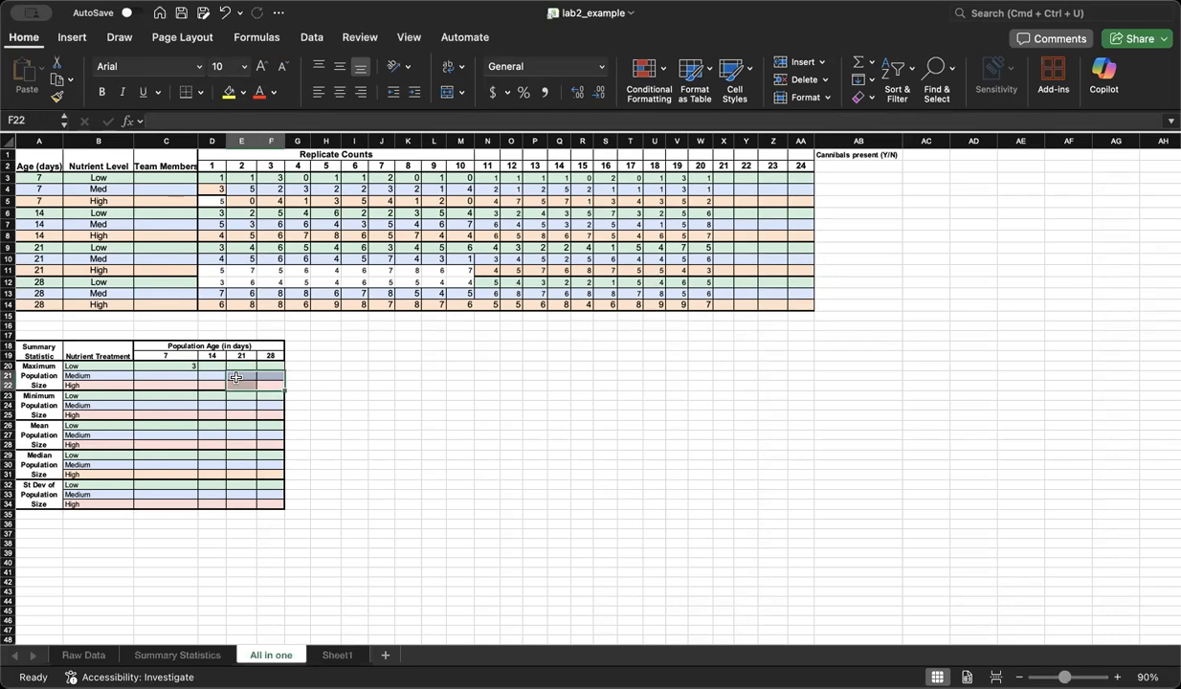
pyautogui.click(210, 366)
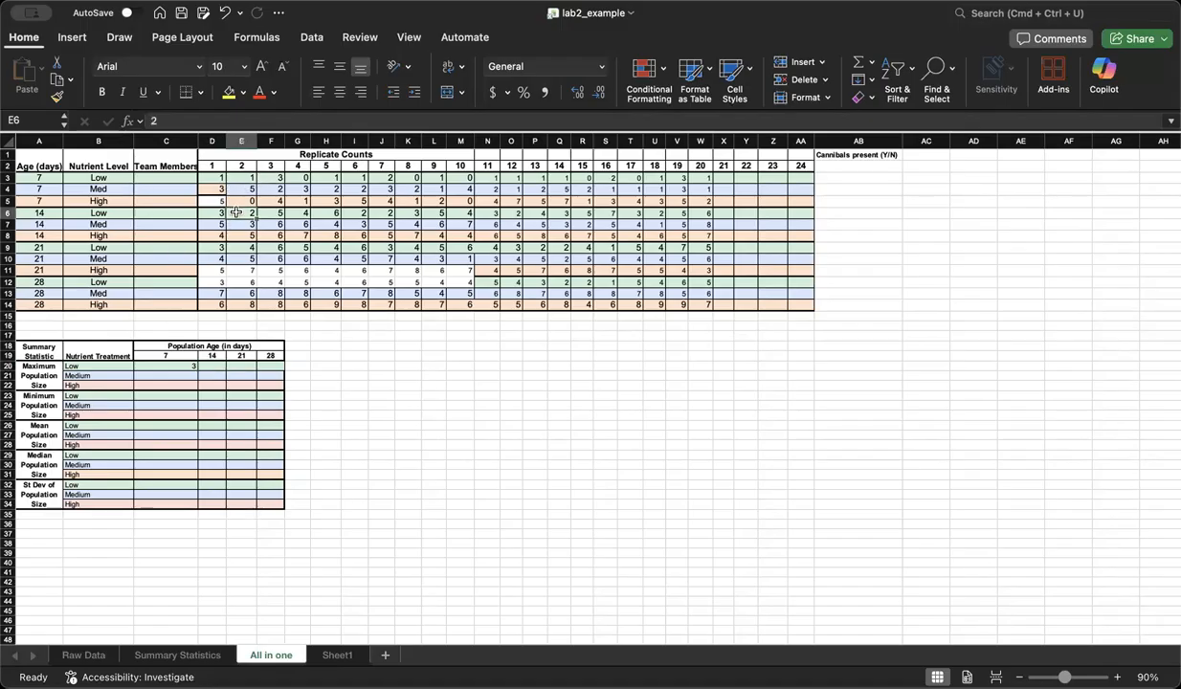
pyautogui.moveTo(235, 212); pyautogui.dragTo(713, 212)
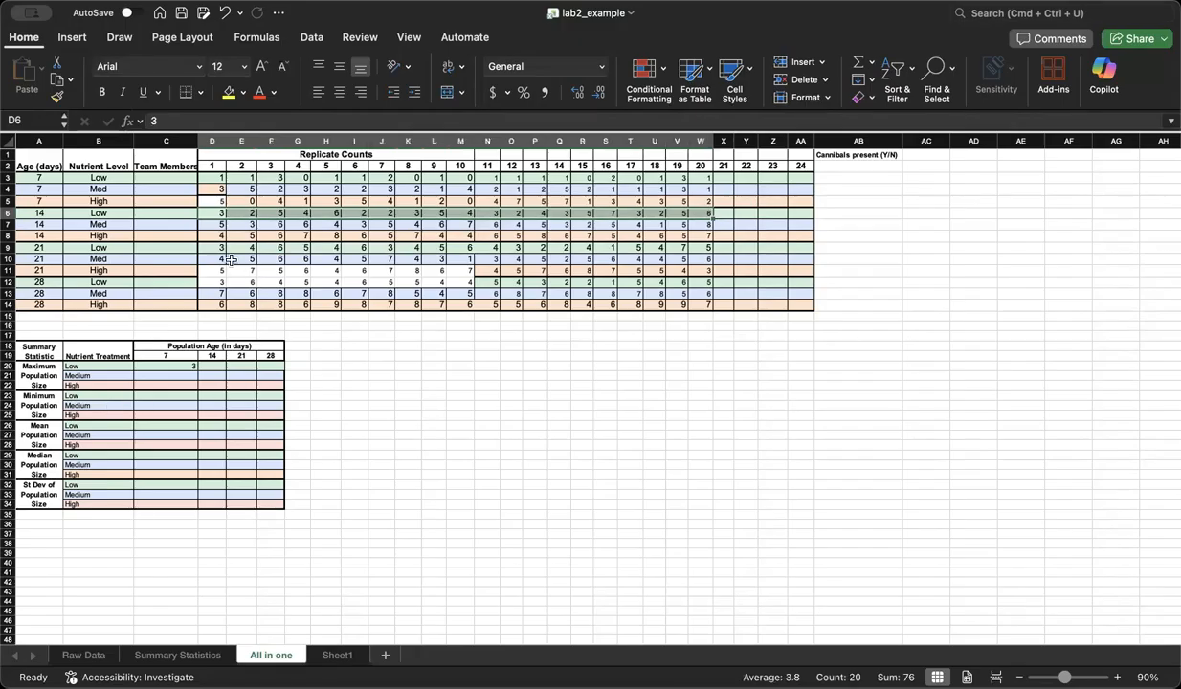
pyautogui.moveTo(213, 246); pyautogui.dragTo(691, 241)
pyautogui.moveTo(221, 281); pyautogui.dragTo(698, 278)
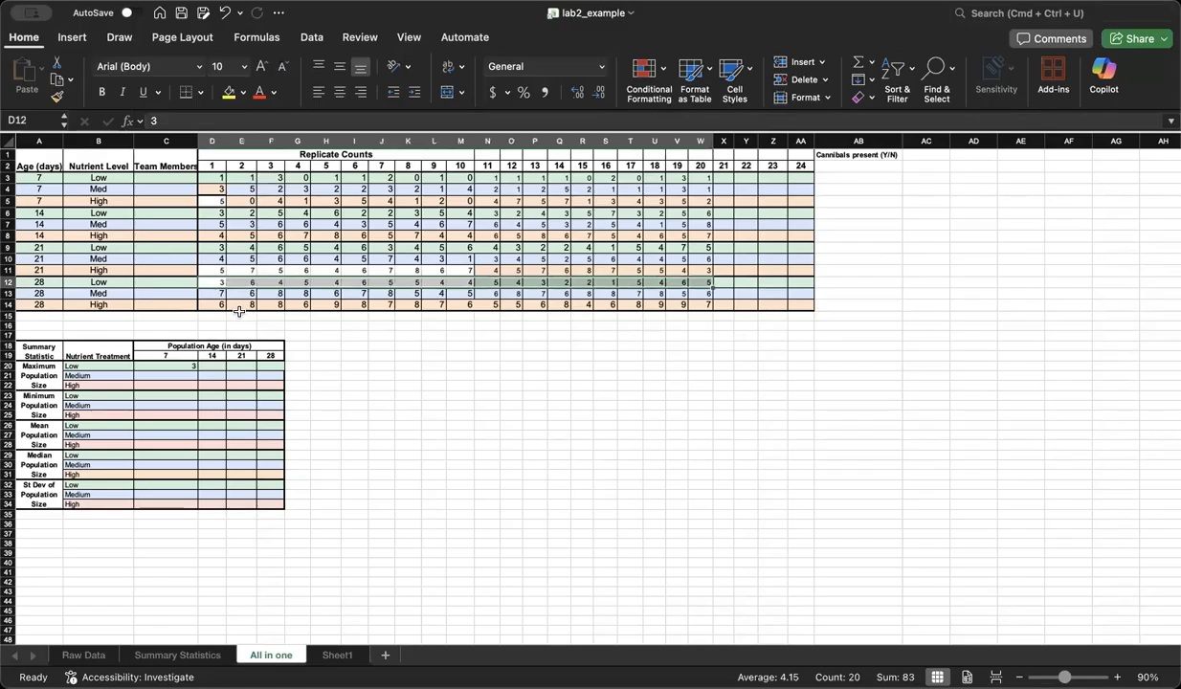
# Step: Calculate the minimum 7-day low-nutrient population size in C23 with =MIN(D3:W3)
pyautogui.click(182, 396)
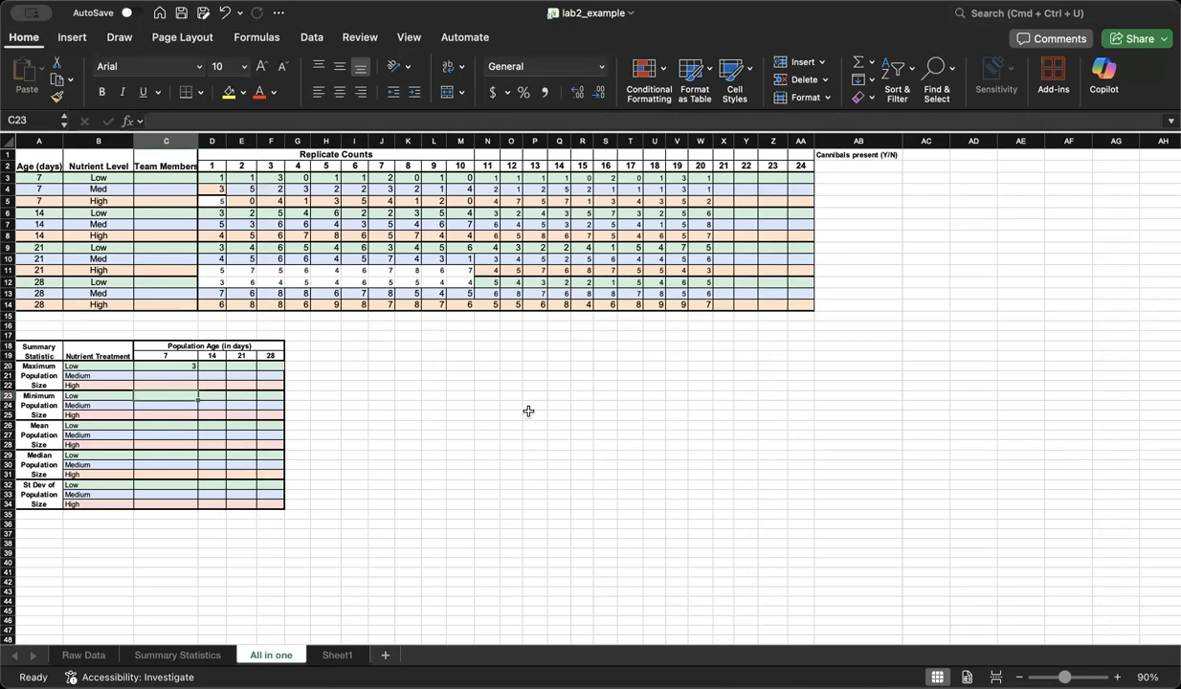
pyautogui.write('=MIN')
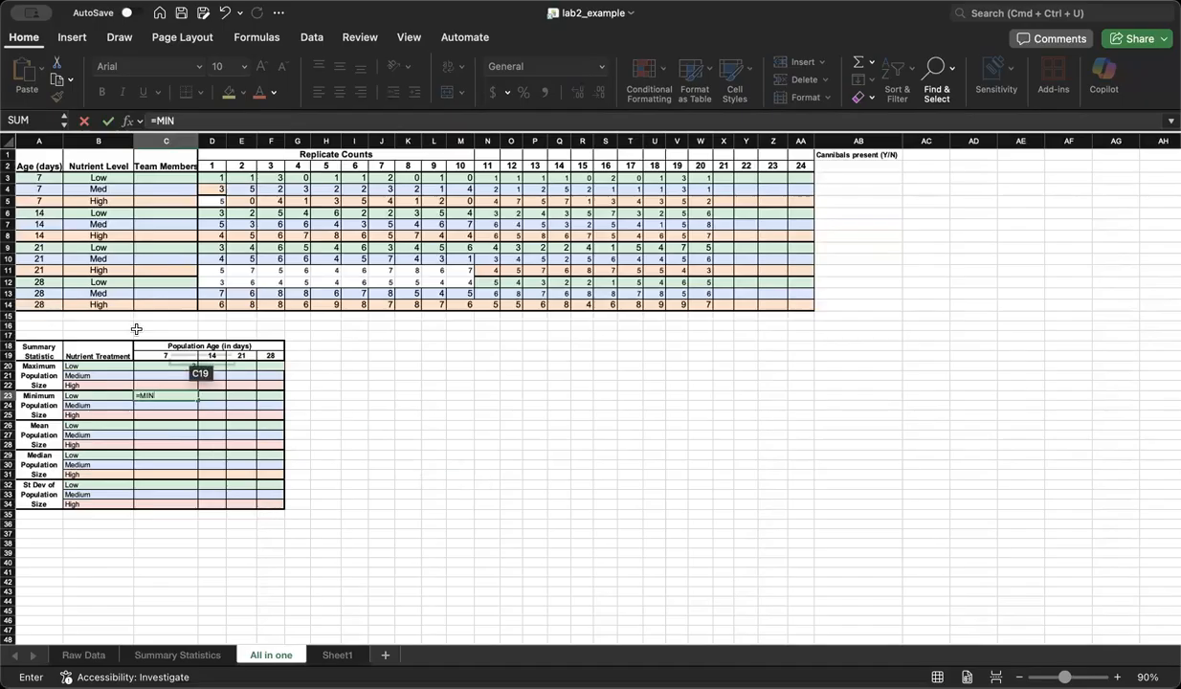
pyautogui.press('Down')
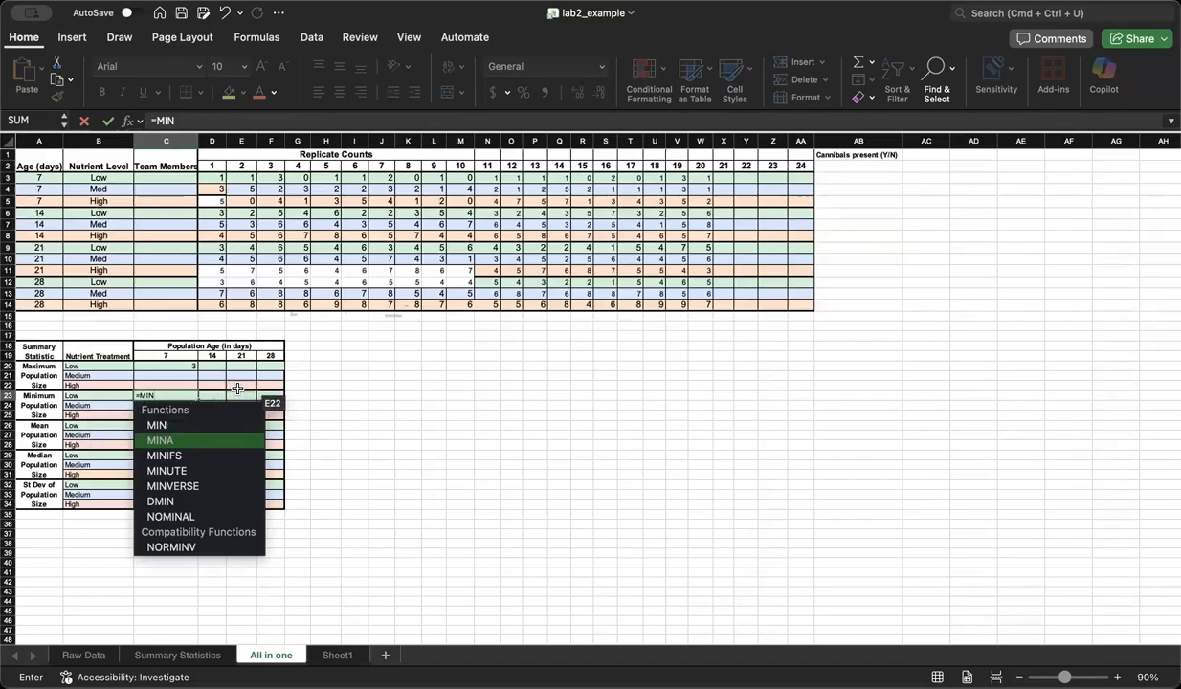
pyautogui.press('Up')
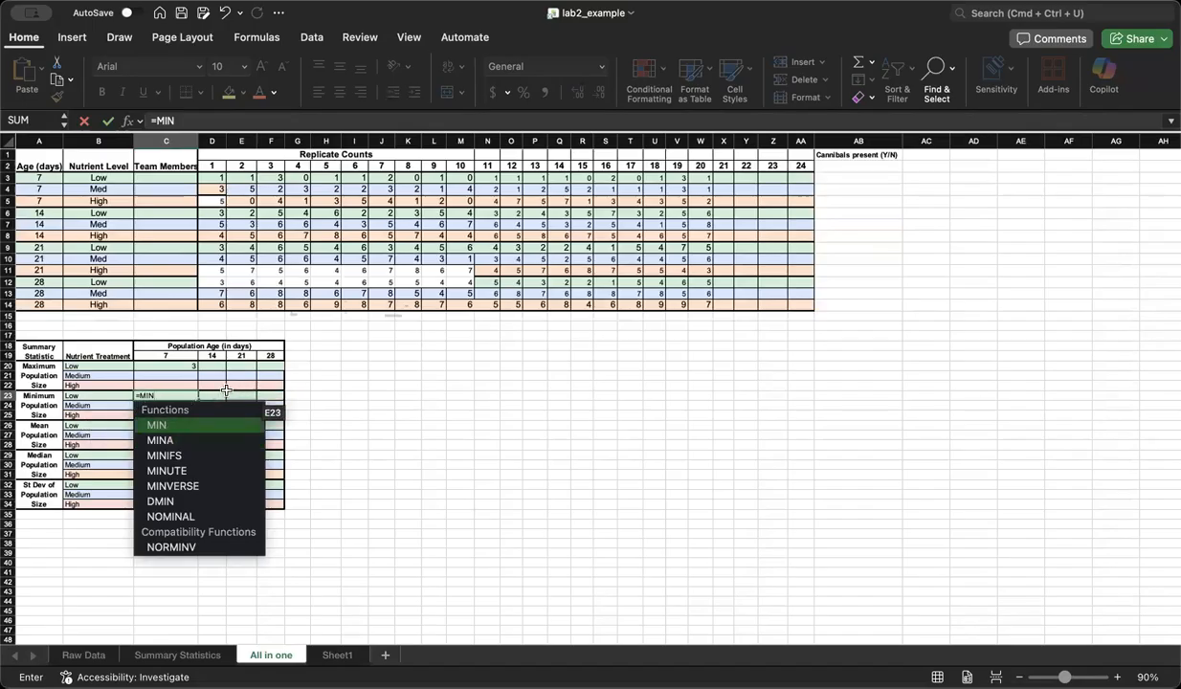
pyautogui.press('Tab')
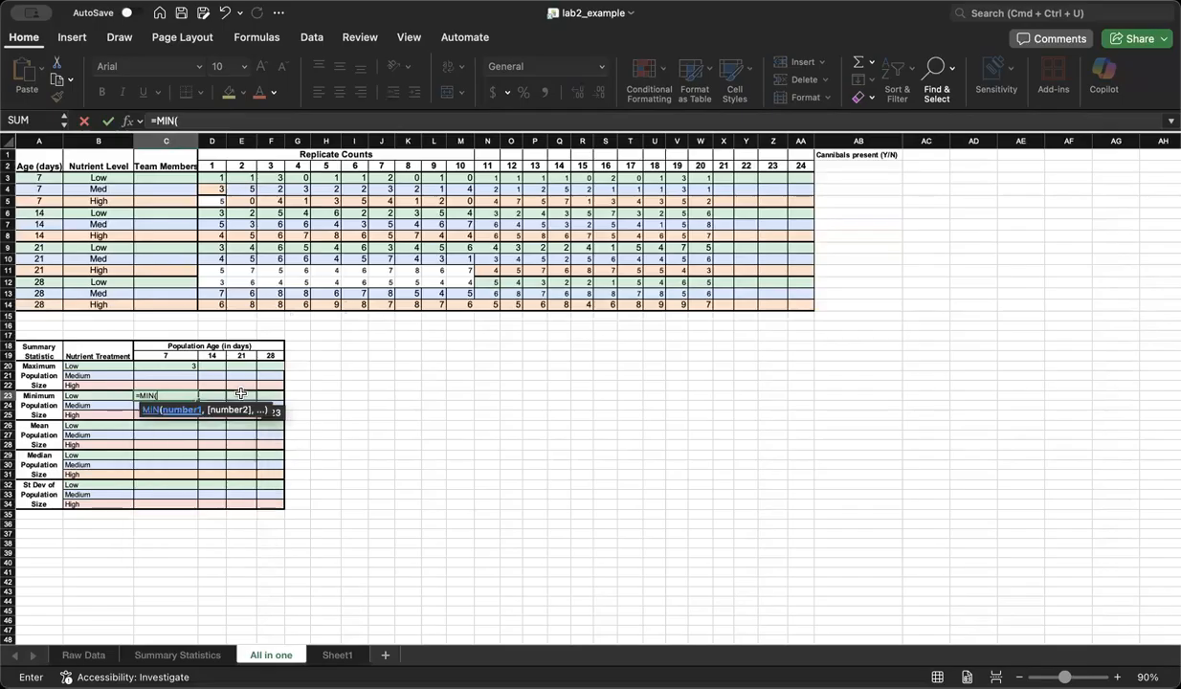
pyautogui.moveTo(221, 182); pyautogui.dragTo(707, 182)
pyautogui.press('Return')
pyautogui.click(182, 393)
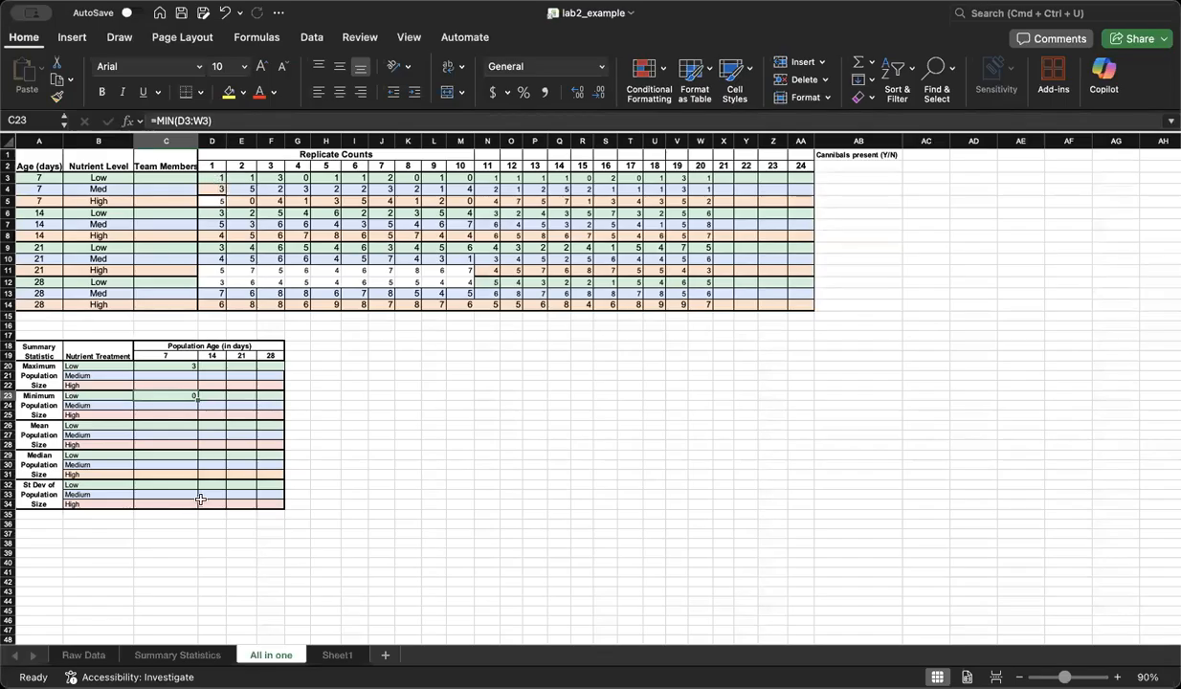
# Step: Calculate the mean 7-day low-nutrient population size in C26 using AVERAGE over D3:W3
pyautogui.click(185, 425)
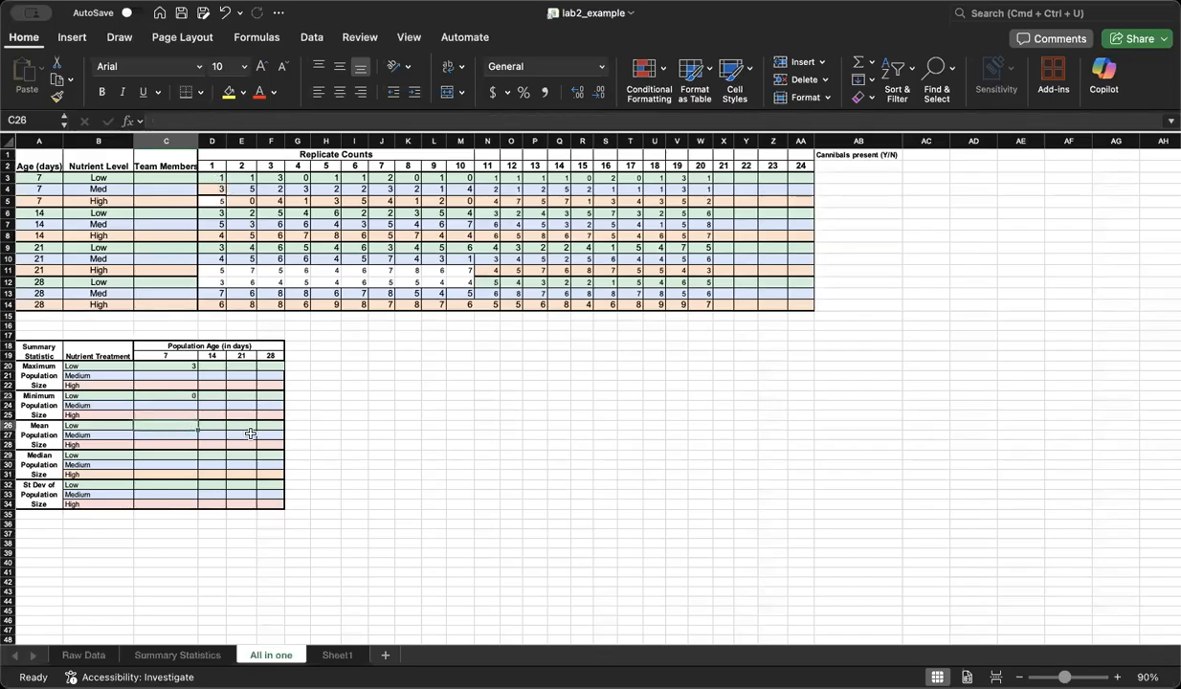
pyautogui.write('=')
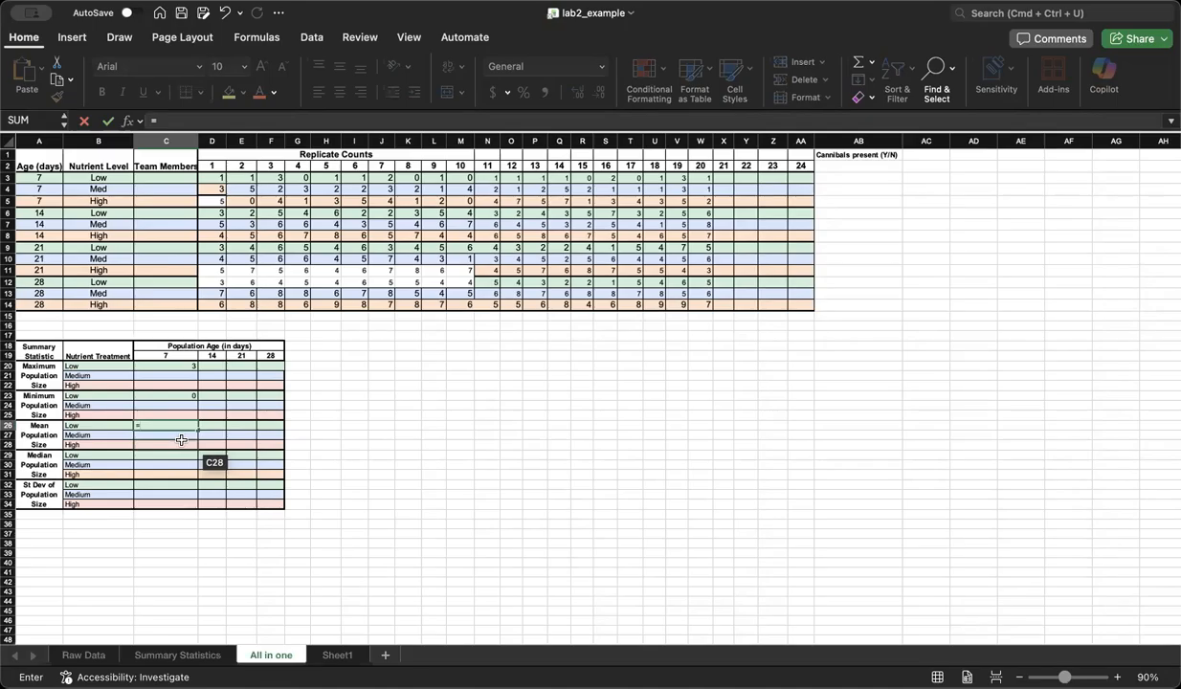
pyautogui.write('AVERAGE(')
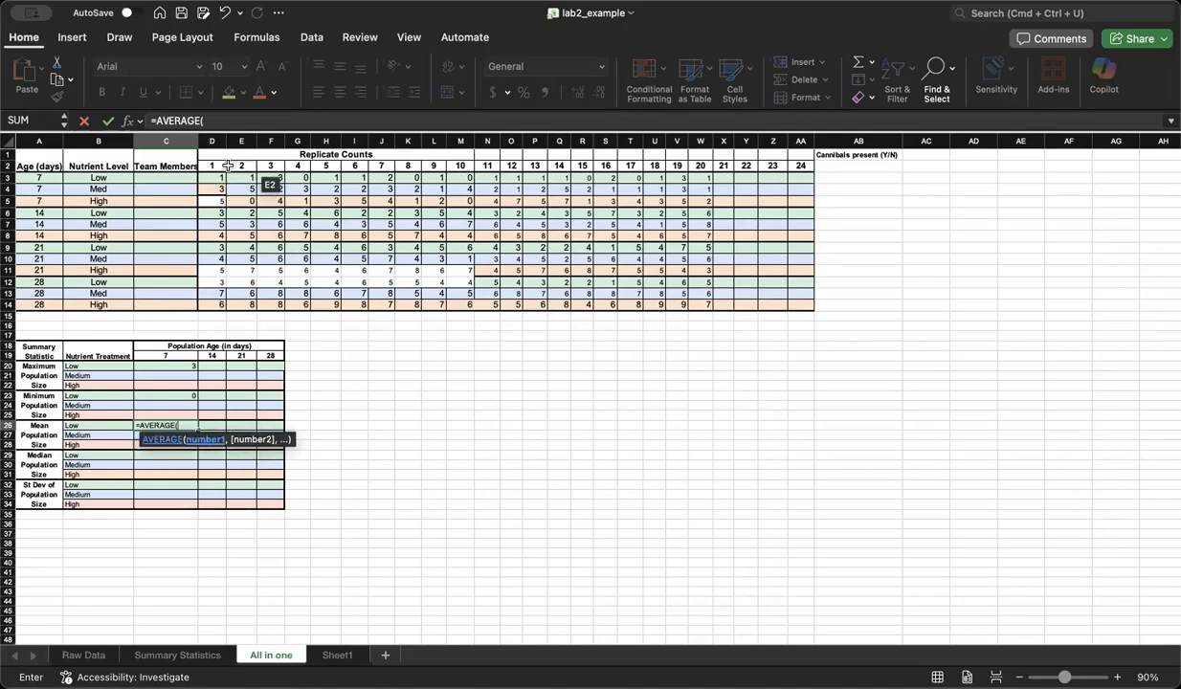
pyautogui.moveTo(218, 177); pyautogui.dragTo(701, 187)
pyautogui.write(')')
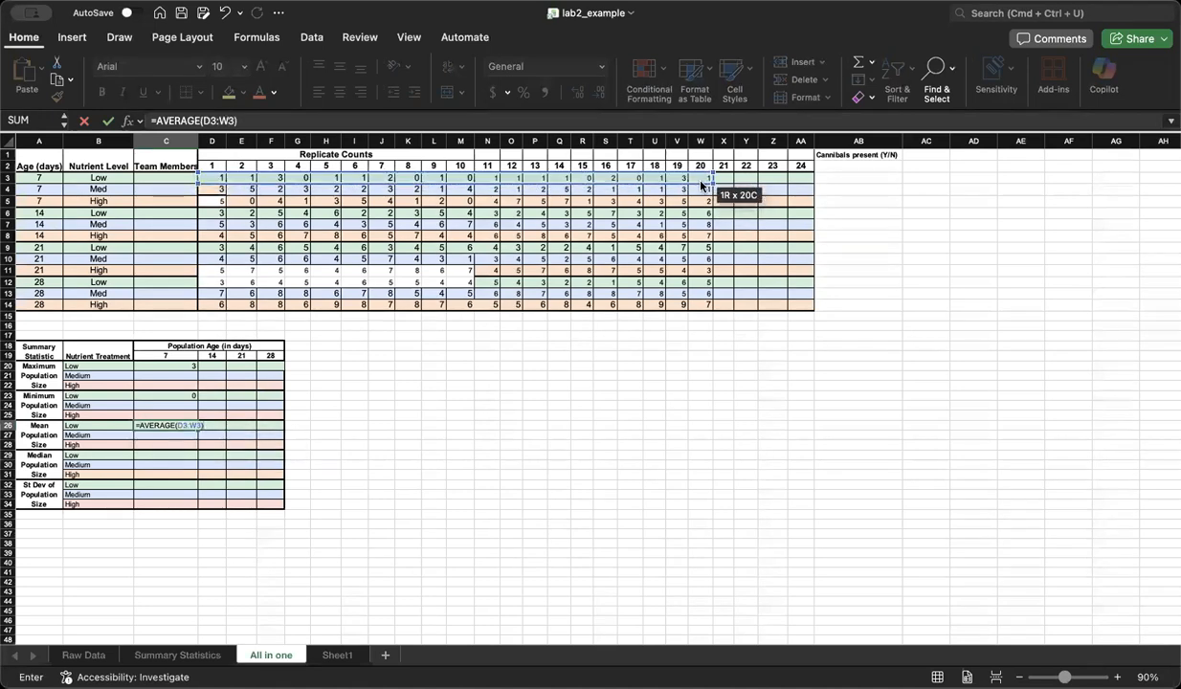
pyautogui.press('BackSpace')
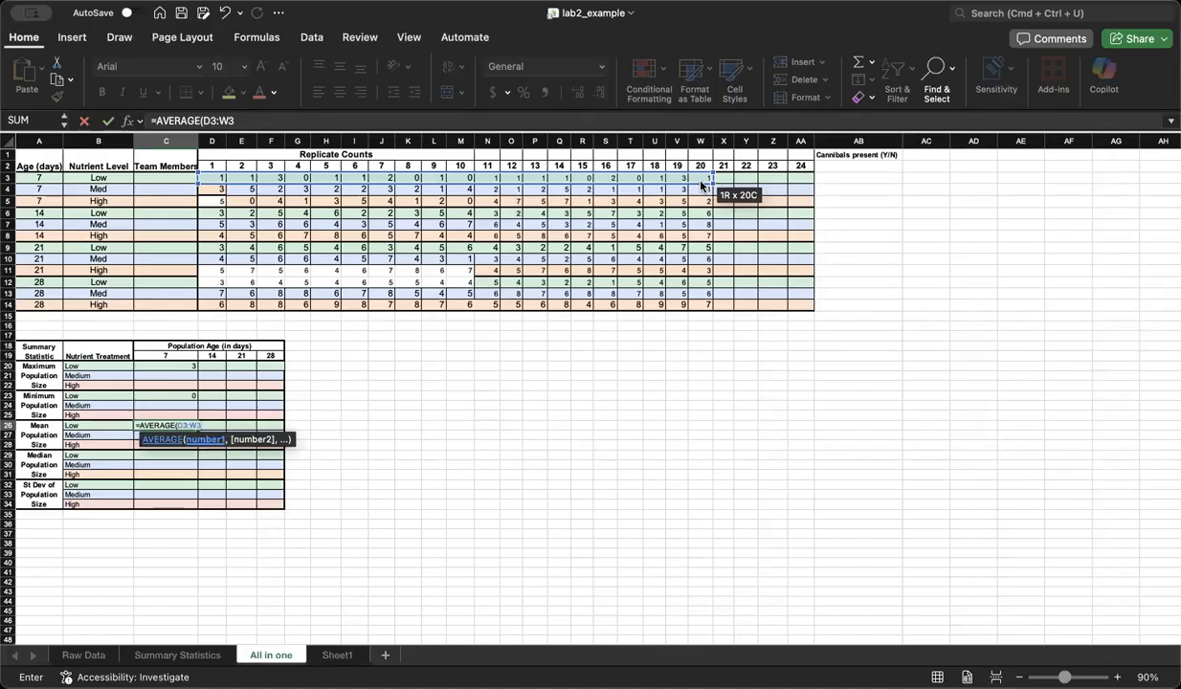
pyautogui.press('Return')
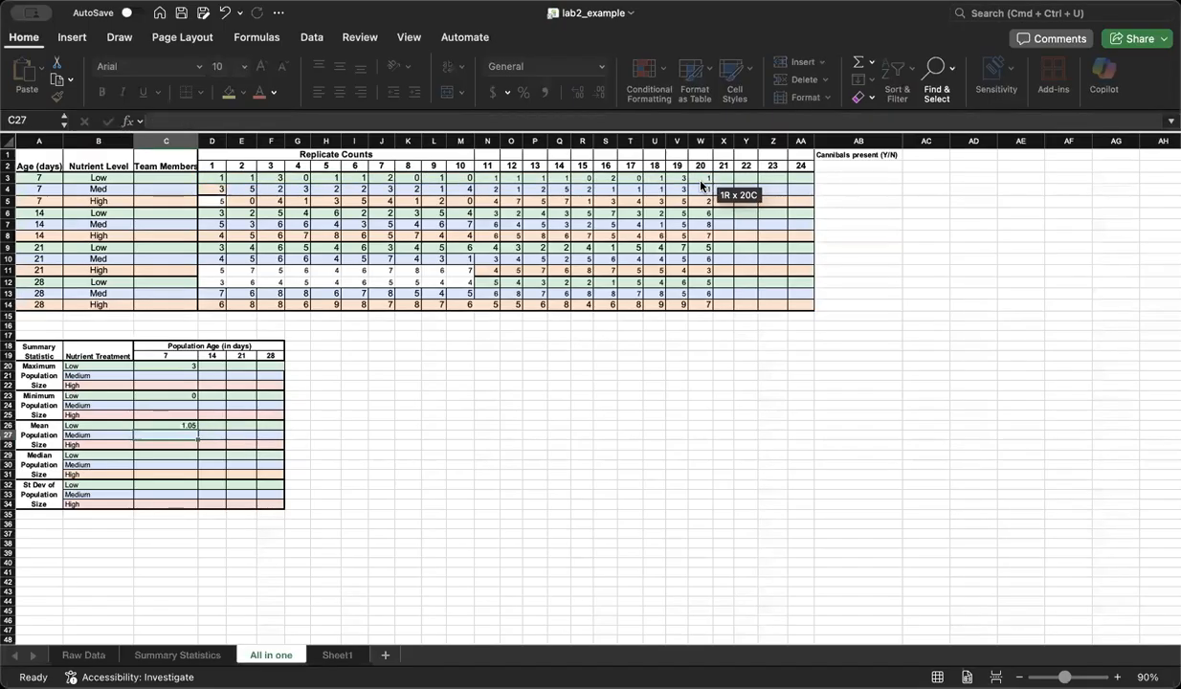
# Step: Calculate the median 7-day low-nutrient population size in C29 using MEDIAN over D3:W3
pyautogui.click(168, 456)
pyautogui.write('=')
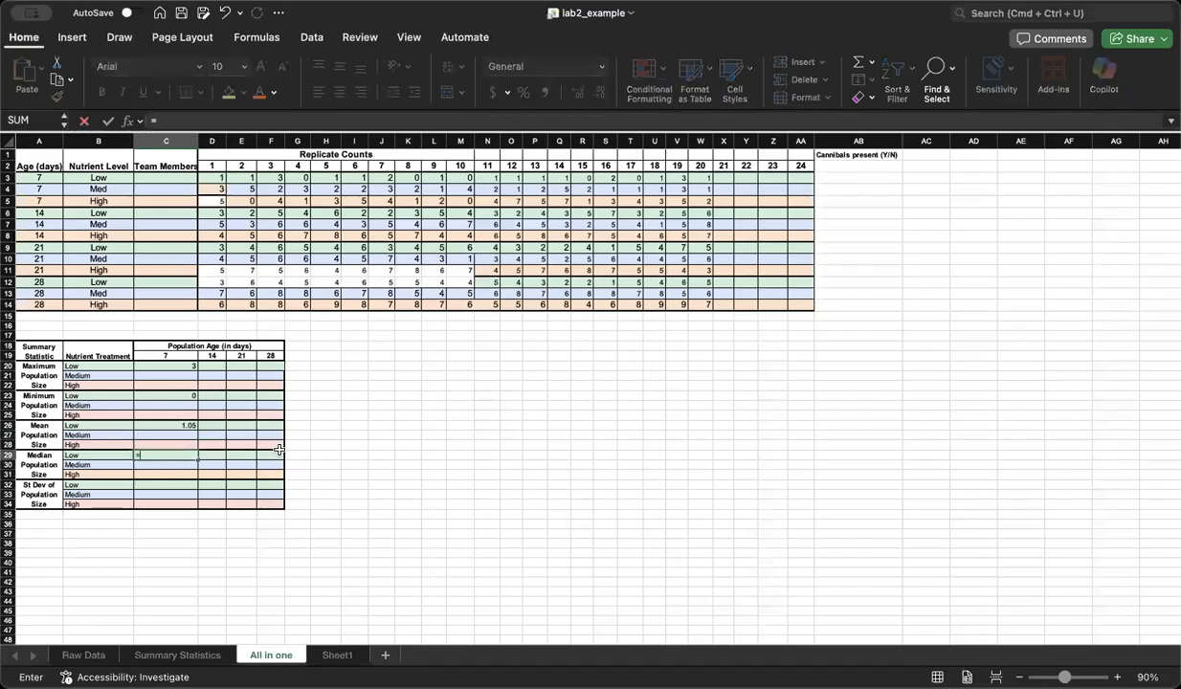
pyautogui.write('MED')
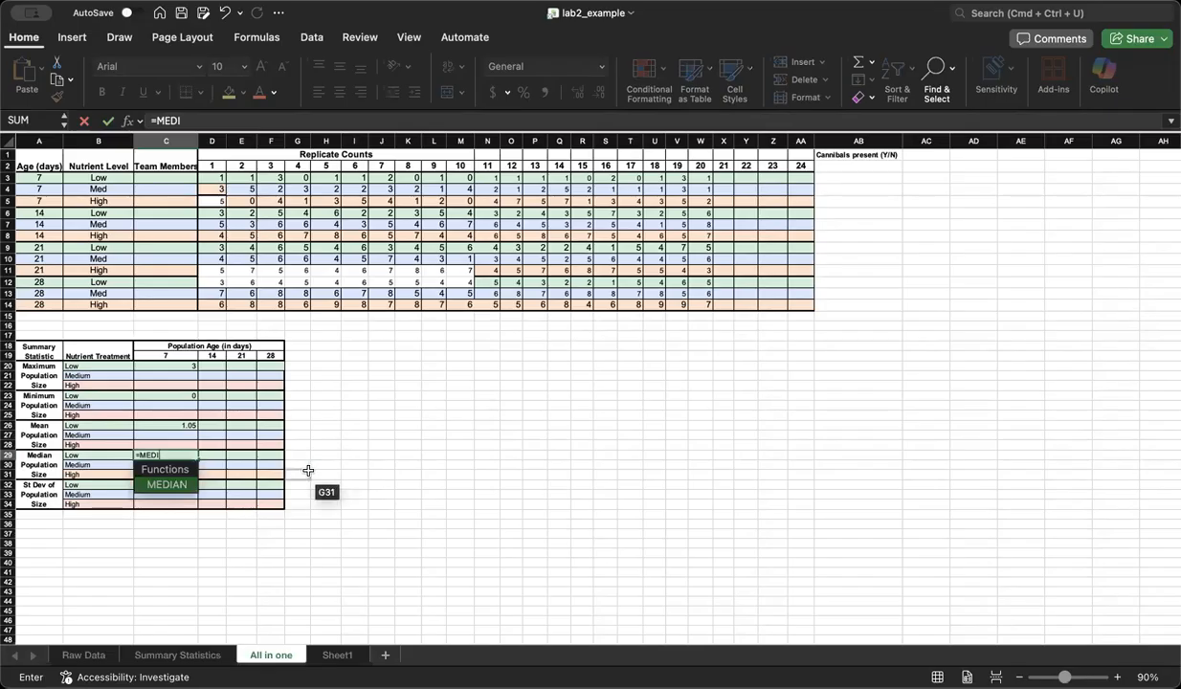
pyautogui.write('I')
pyautogui.press('Tab')
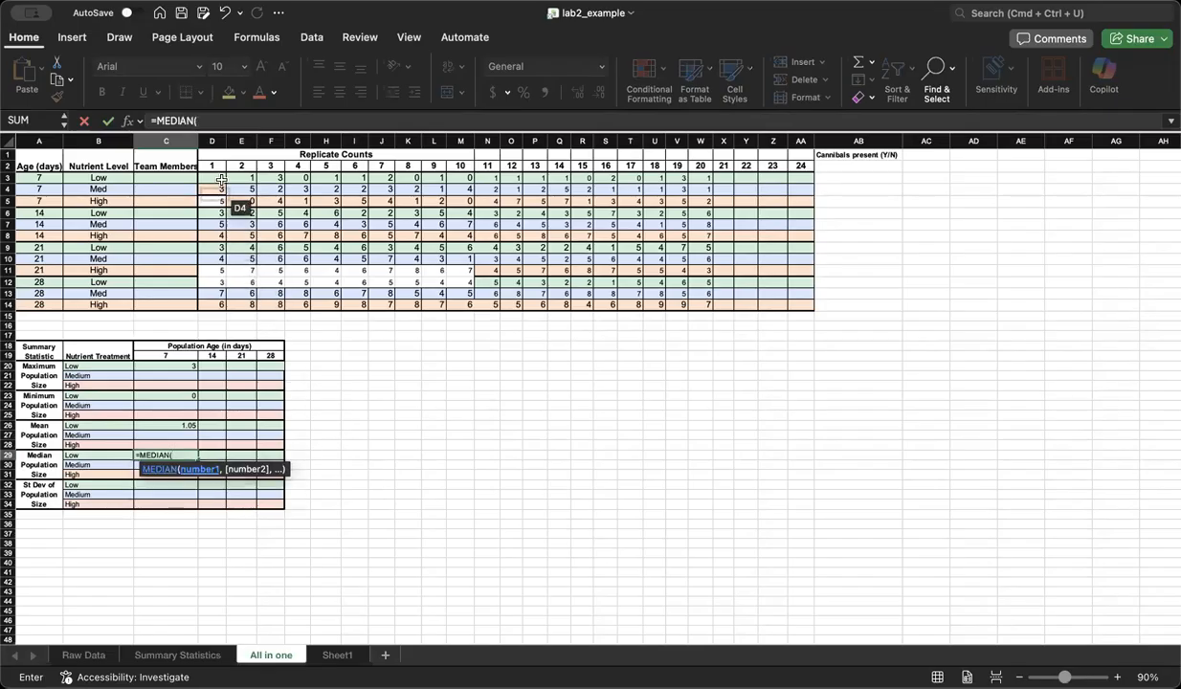
pyautogui.moveTo(221, 174); pyautogui.dragTo(702, 180)
pyautogui.press('Return')
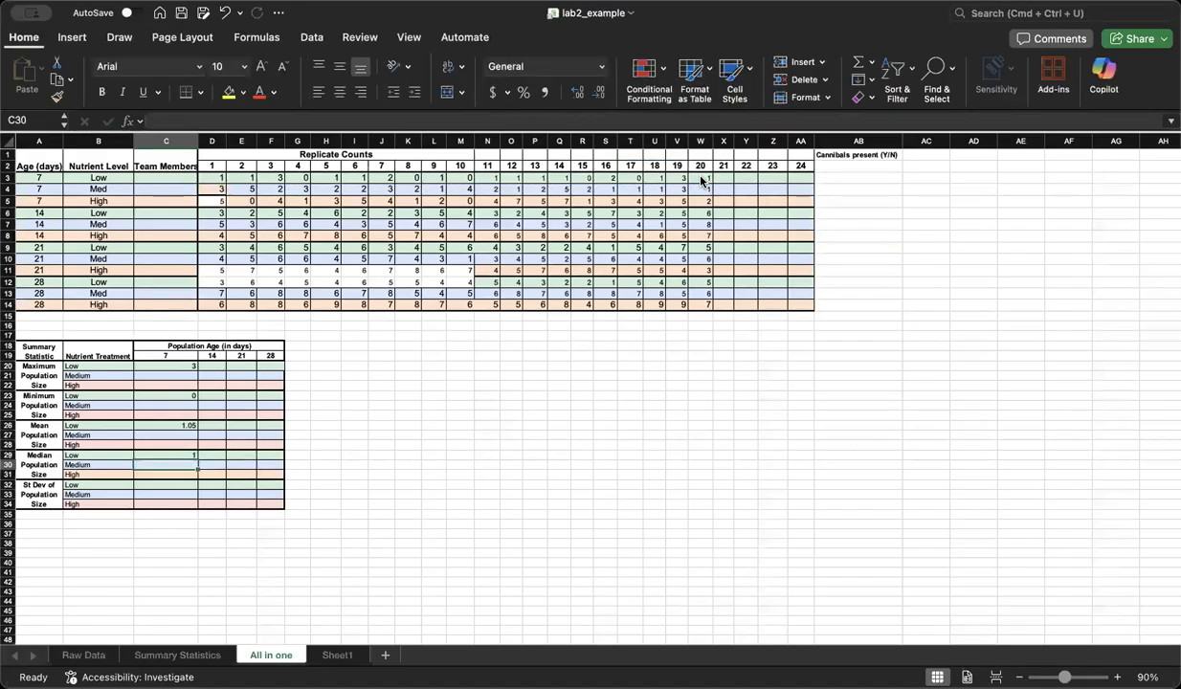
# Step: Calculate the standard deviation of the 7-day low-nutrient population size in C32 using STDEV over D3:W3
pyautogui.press('Down')
pyautogui.press('Down')
pyautogui.write('=')
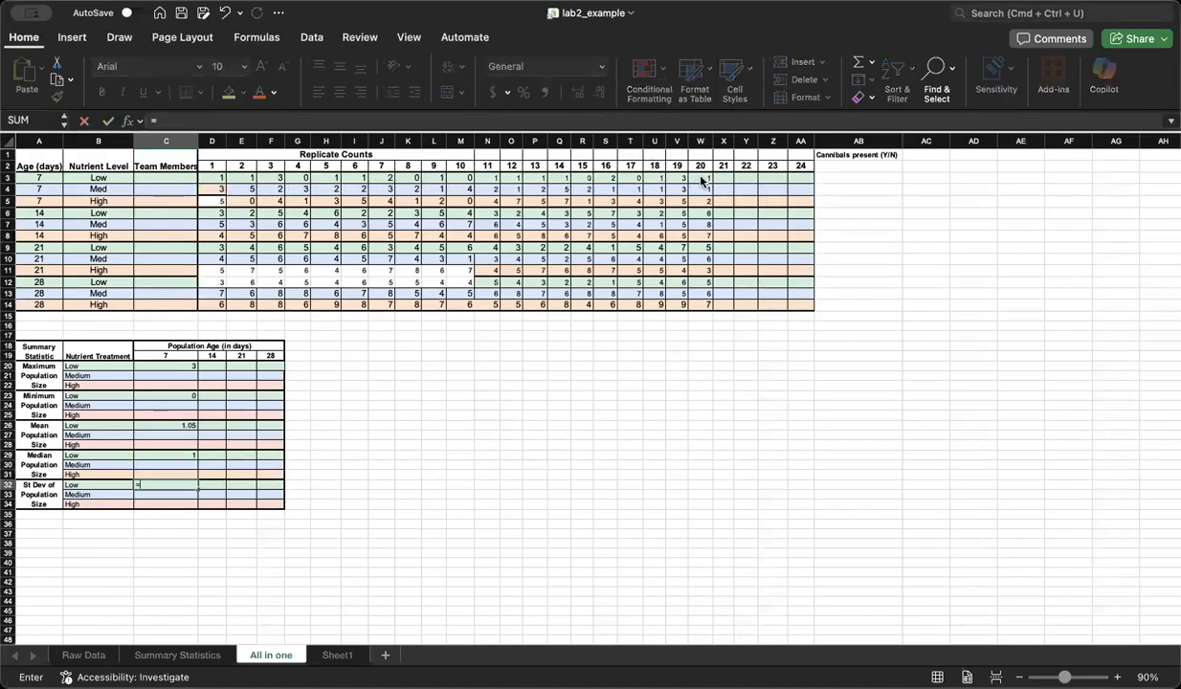
pyautogui.write('STDEV')
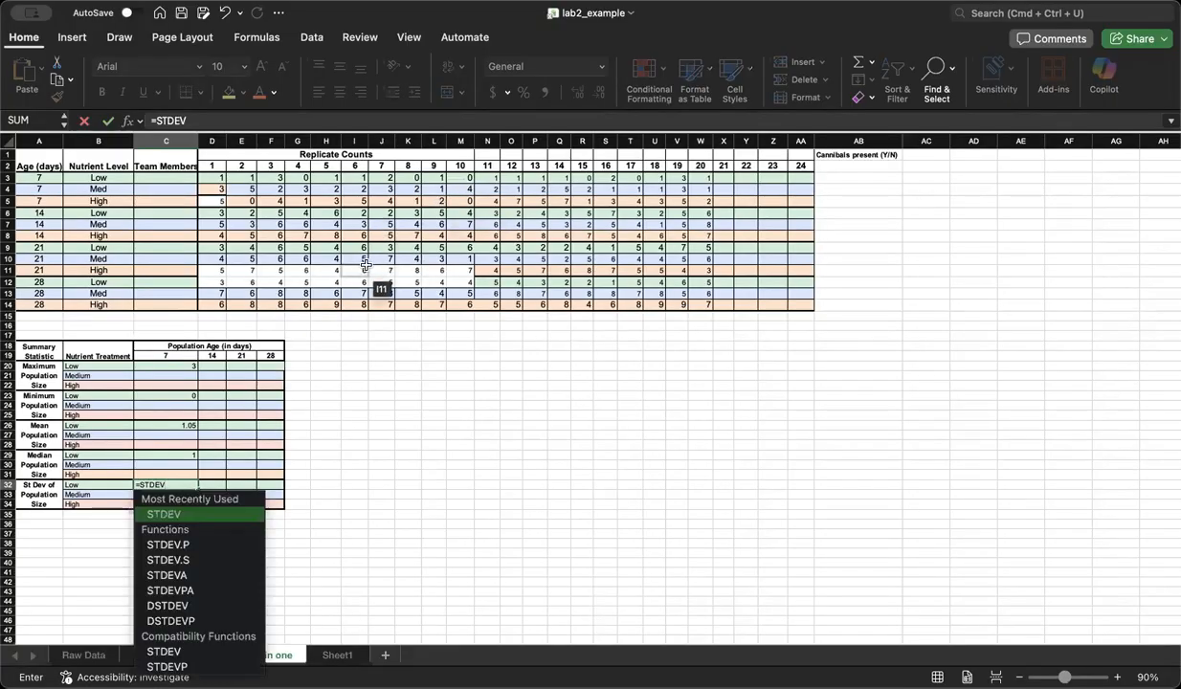
pyautogui.write('(')
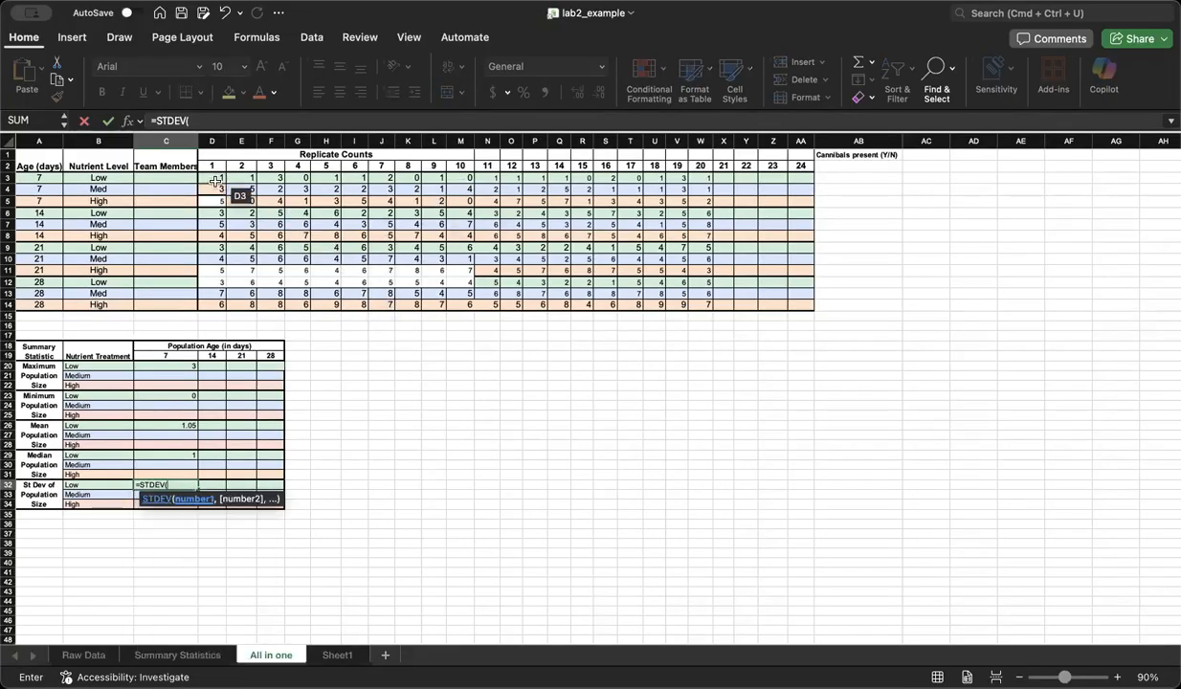
pyautogui.moveTo(216, 180); pyautogui.dragTo(703, 177)
pyautogui.press('Return')
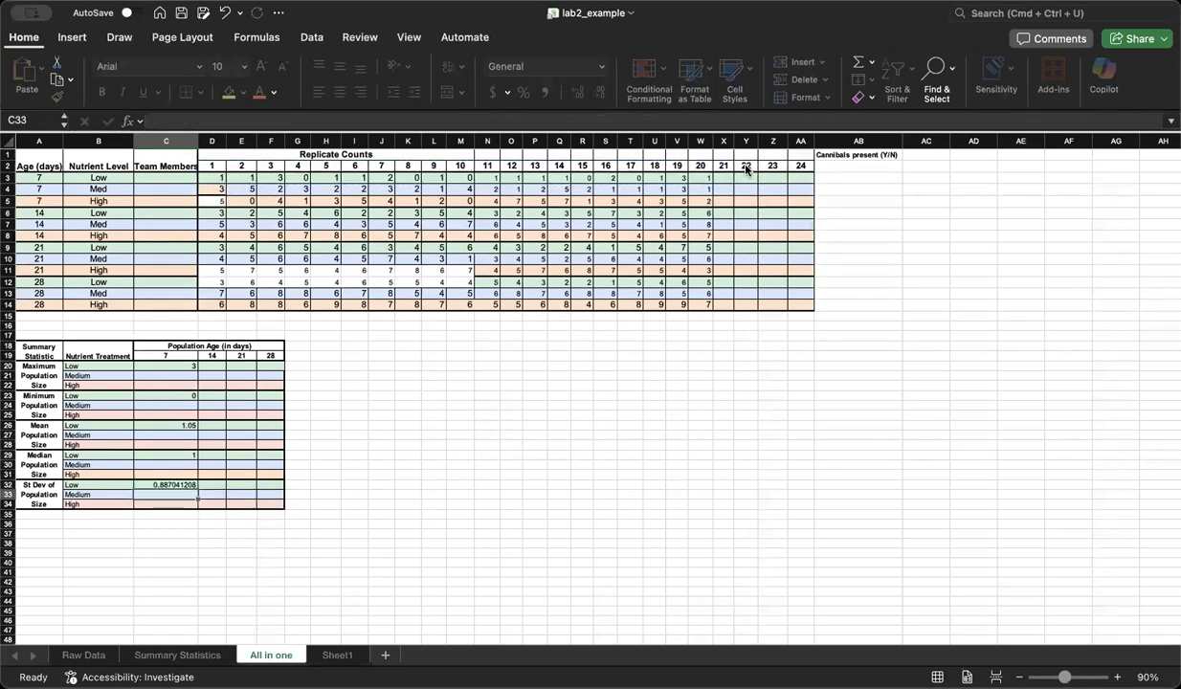
# Step: Review the 7-day low-nutrient formula cells back up to C20 and the maximum population size block C20:F22
pyautogui.press('Up')
pyautogui.press('Up')
pyautogui.press('Up')
pyautogui.press('Up')
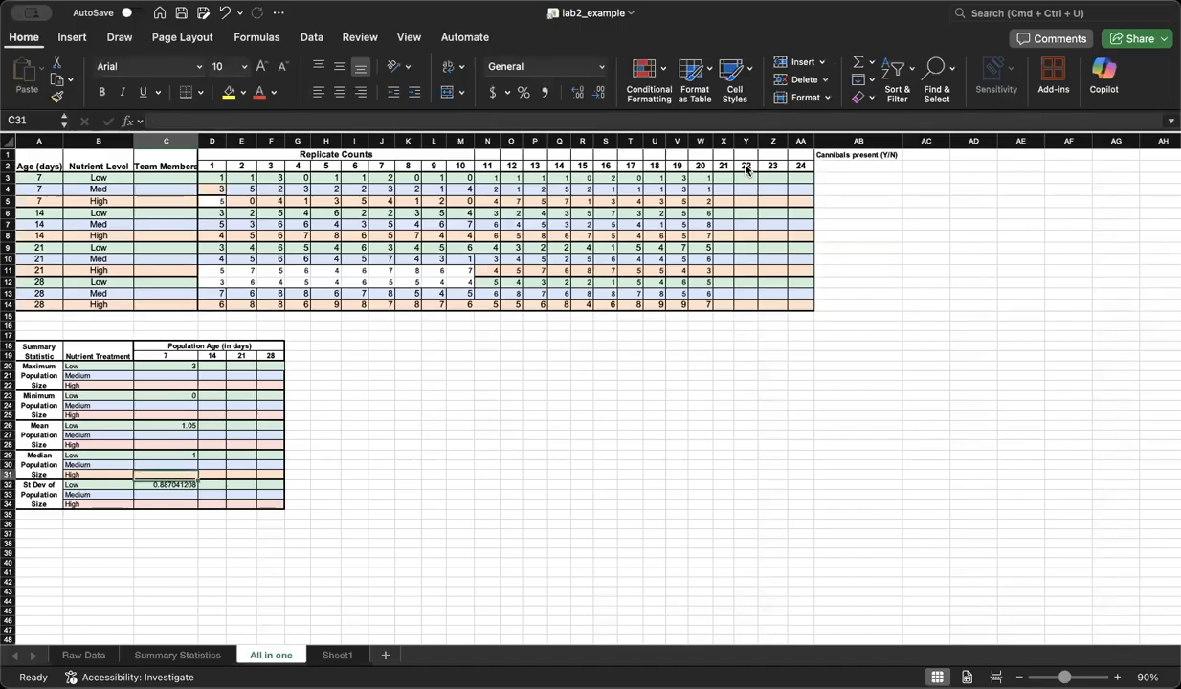
pyautogui.press('Up')
pyautogui.press('Up')
pyautogui.press('Up')
pyautogui.press('Up')
pyautogui.press('Up')
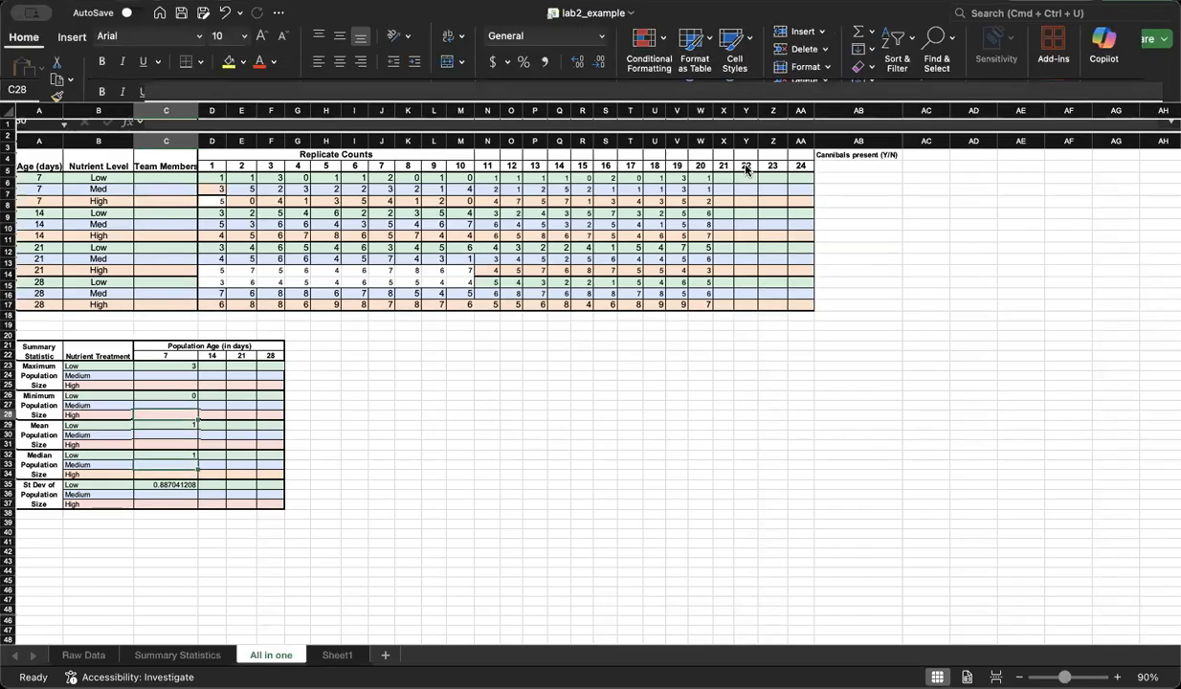
pyautogui.press('Up')
pyautogui.press('Up')
pyautogui.press('Up')
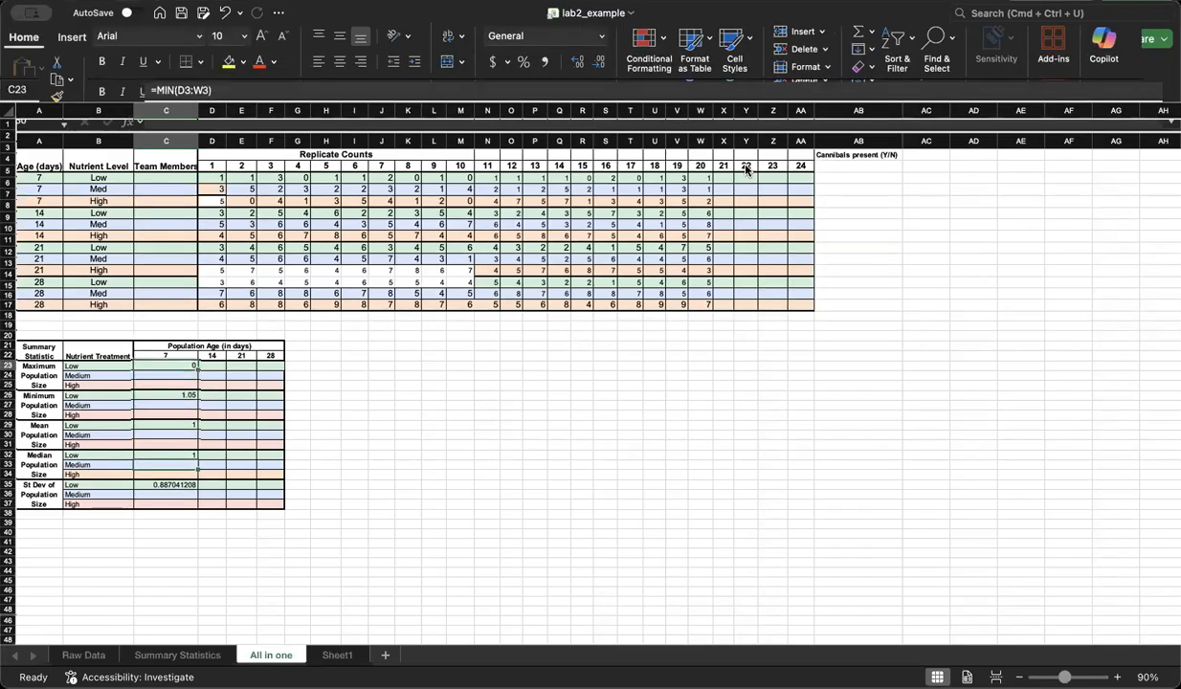
pyautogui.press('Up')
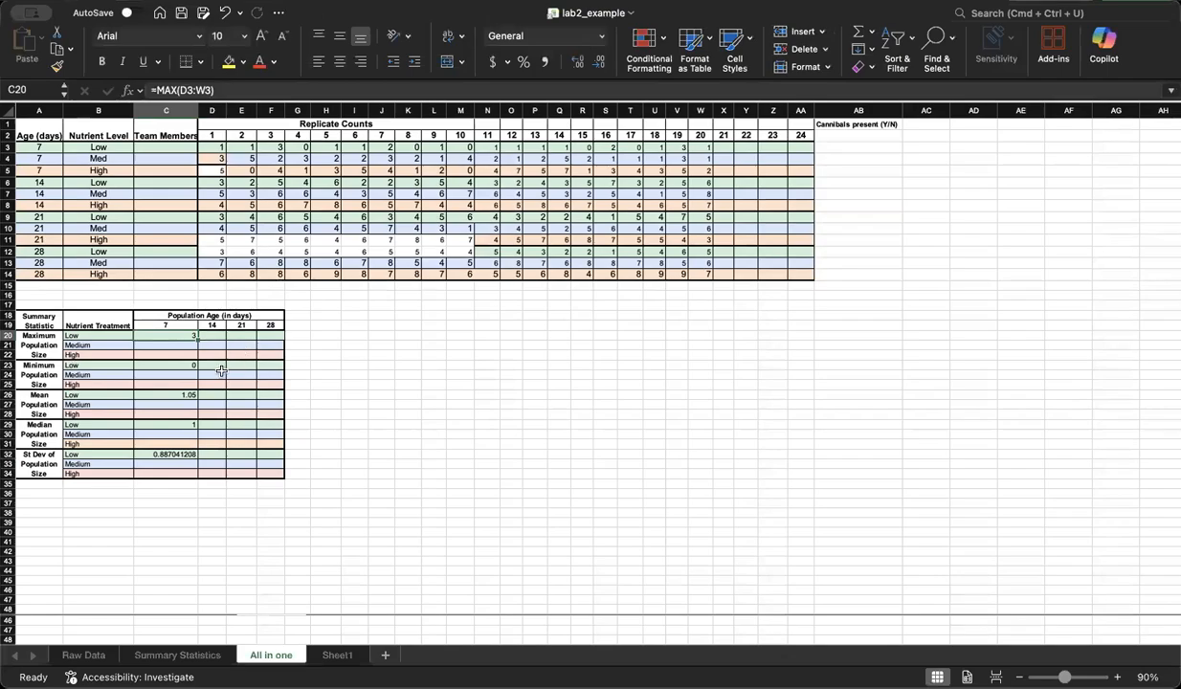
pyautogui.press('Right')
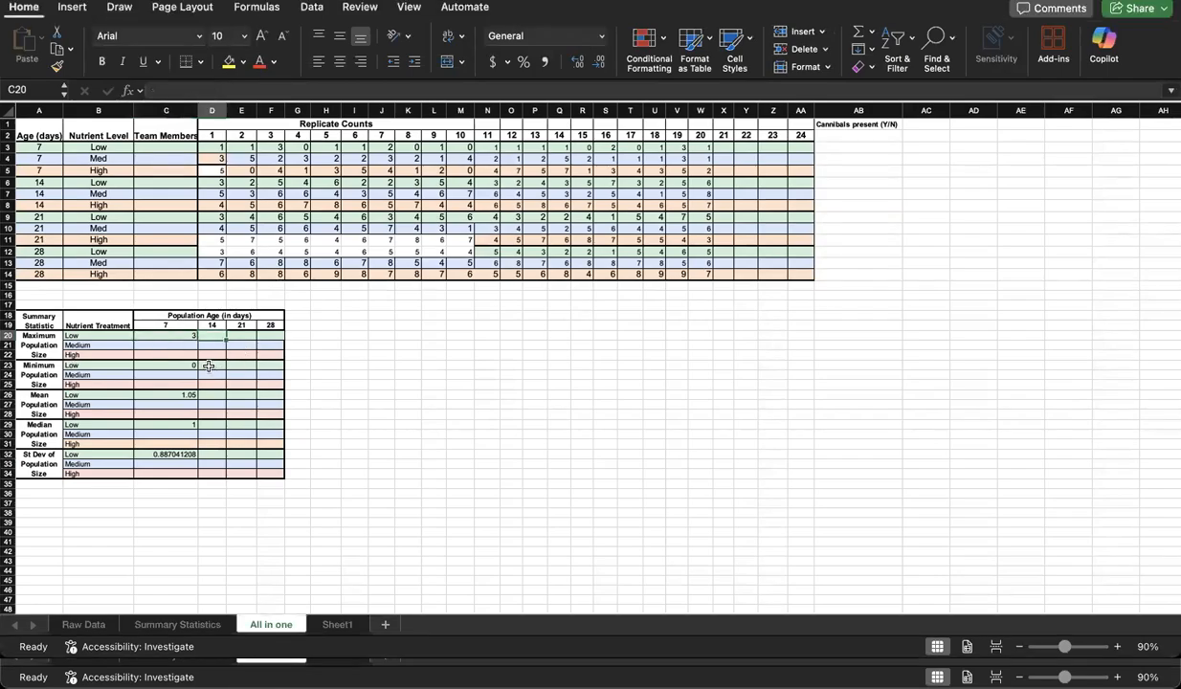
pyautogui.moveTo(181, 335)
pyautogui.mouseDown()
pyautogui.moveTo(263, 342)
pyautogui.moveTo(268, 354)
pyautogui.mouseUp()
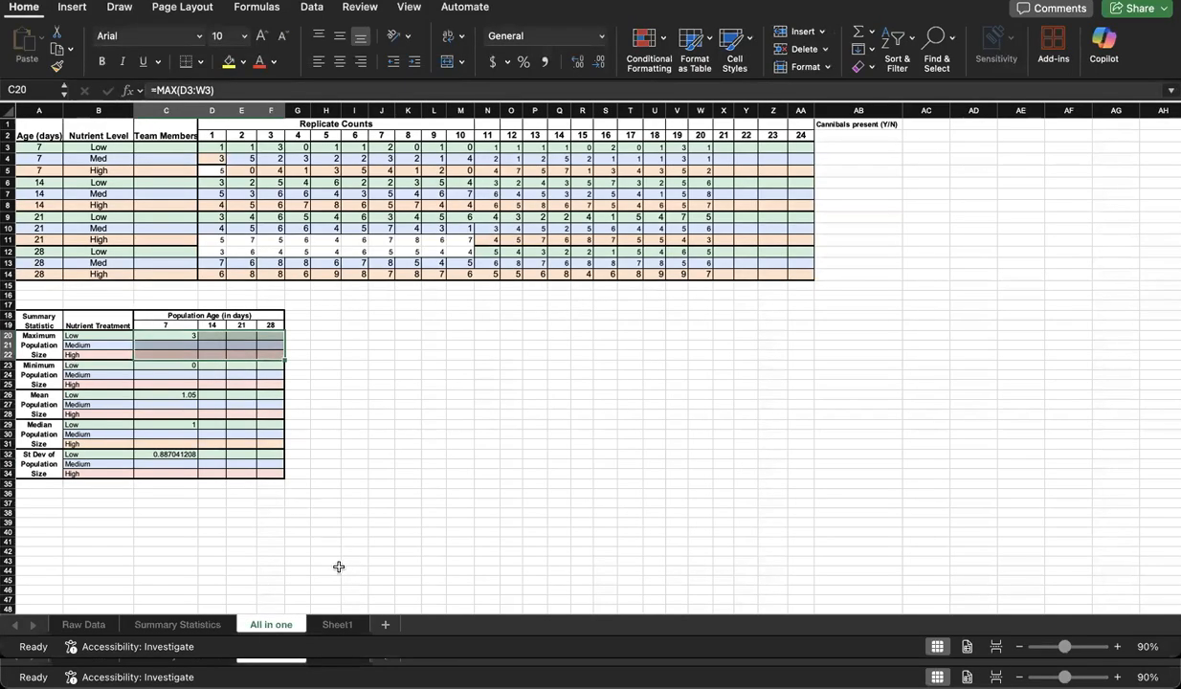
# Step: On Sheet1, insert a line chart of the mean population sizes in B26:F28 and move it clear of the summary table
pyautogui.click(337, 623)
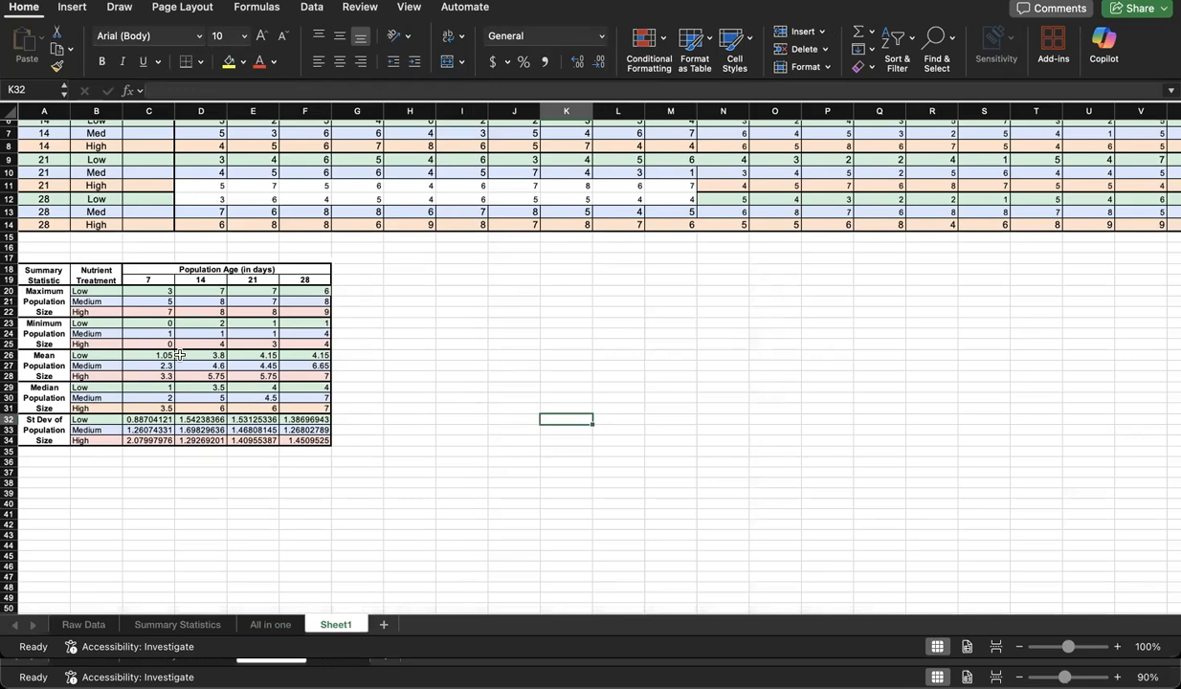
pyautogui.scroll(3, 180, 355)
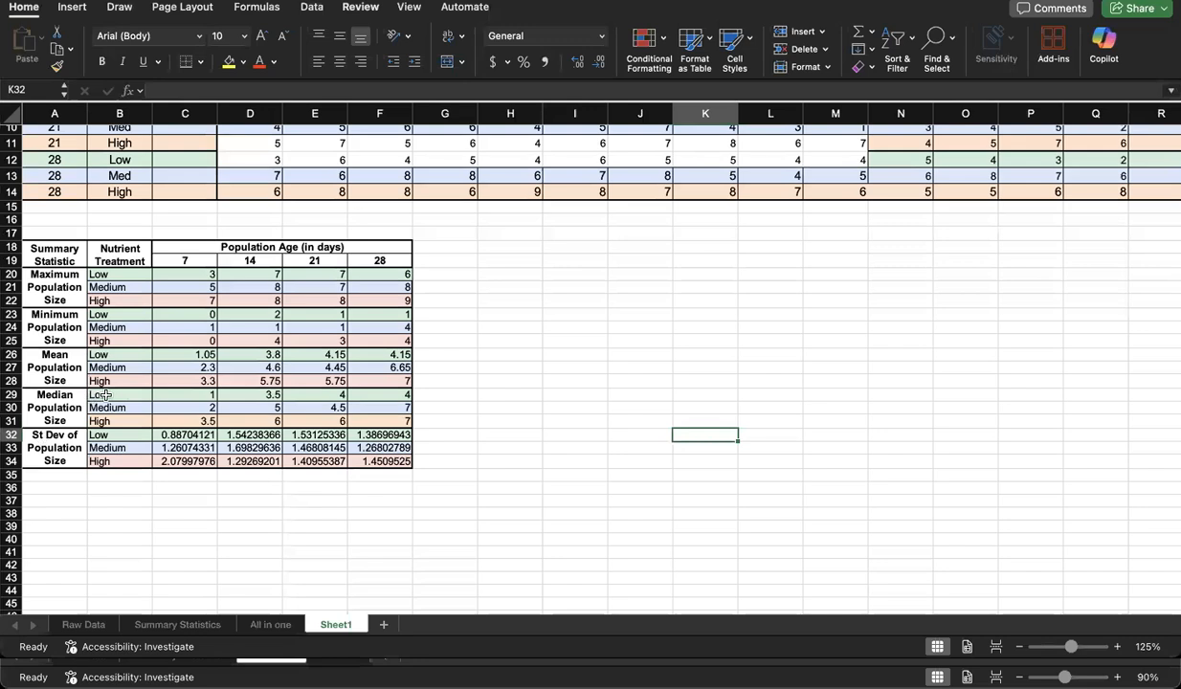
pyautogui.click(122, 355)
pyautogui.moveTo(144, 387); pyautogui.dragTo(382, 406)
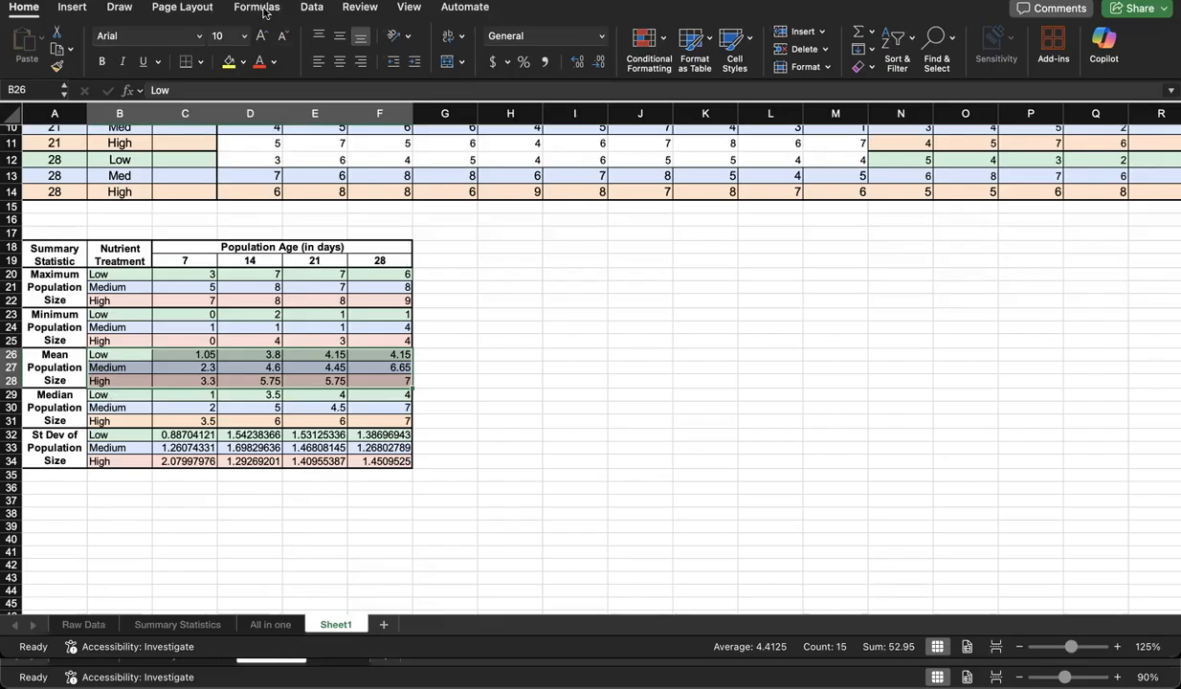
pyautogui.click(71, 7)
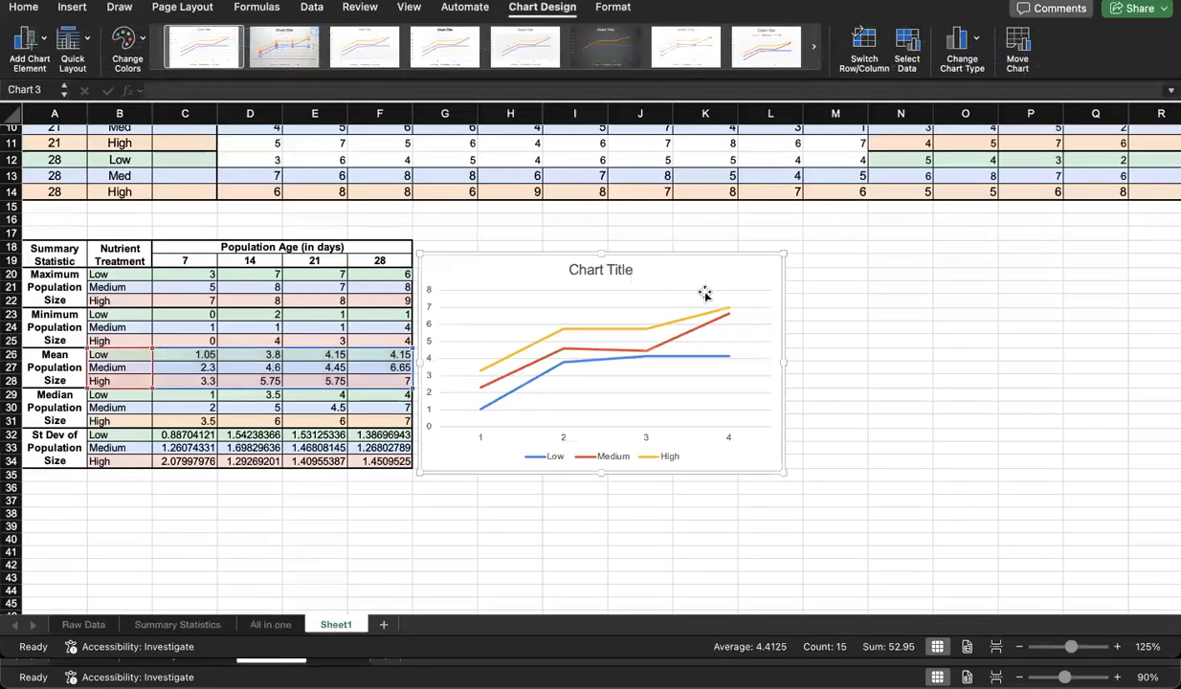
pyautogui.moveTo(797, 268); pyautogui.dragTo(900, 299)
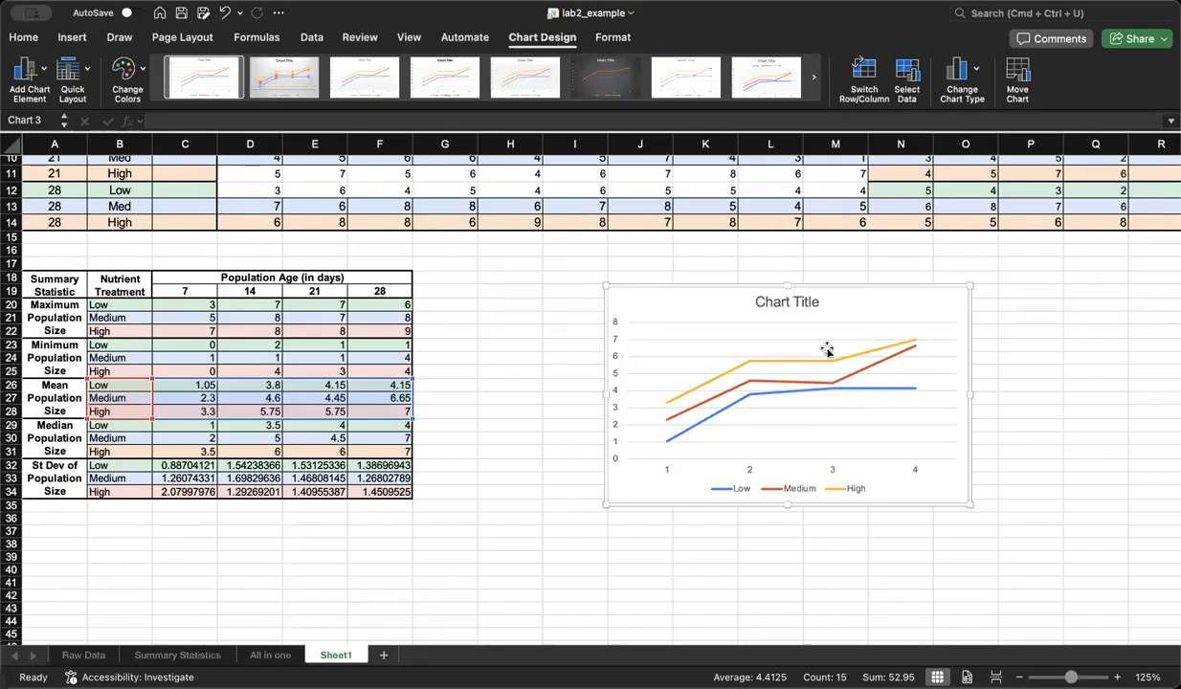
# Step: Set the chart title to "Population growth for Blepharisma across nutrient treatments"
pyautogui.click(806, 303)
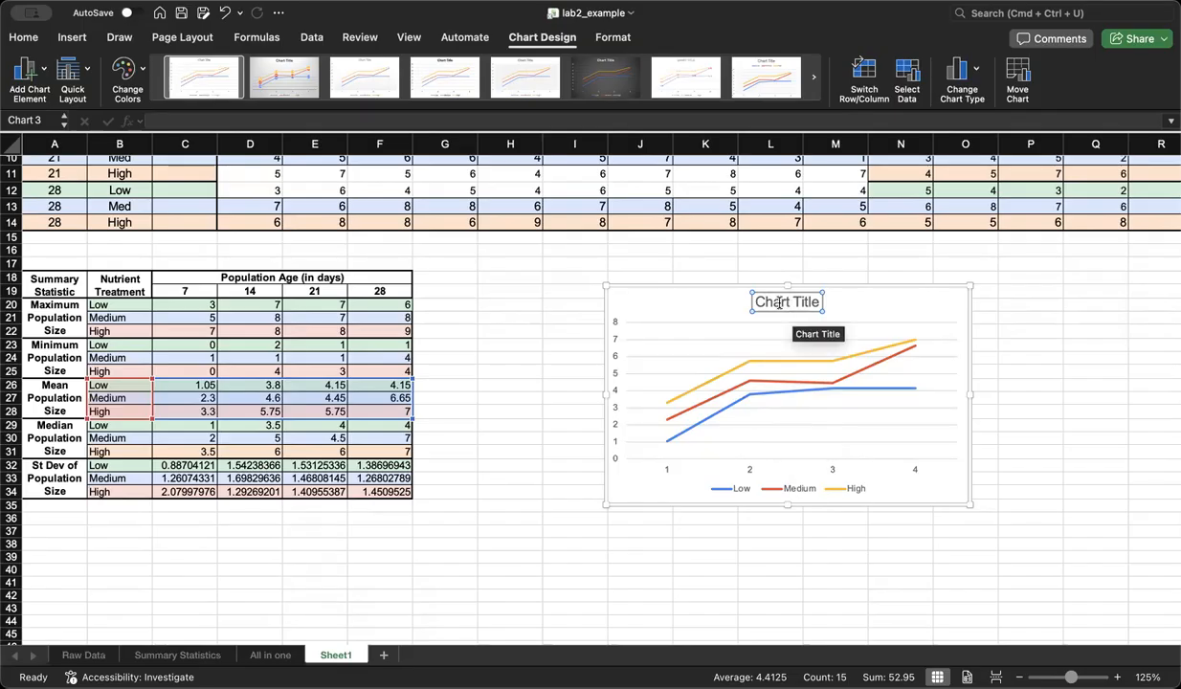
pyautogui.moveTo(779, 303); pyautogui.dragTo(803, 302)
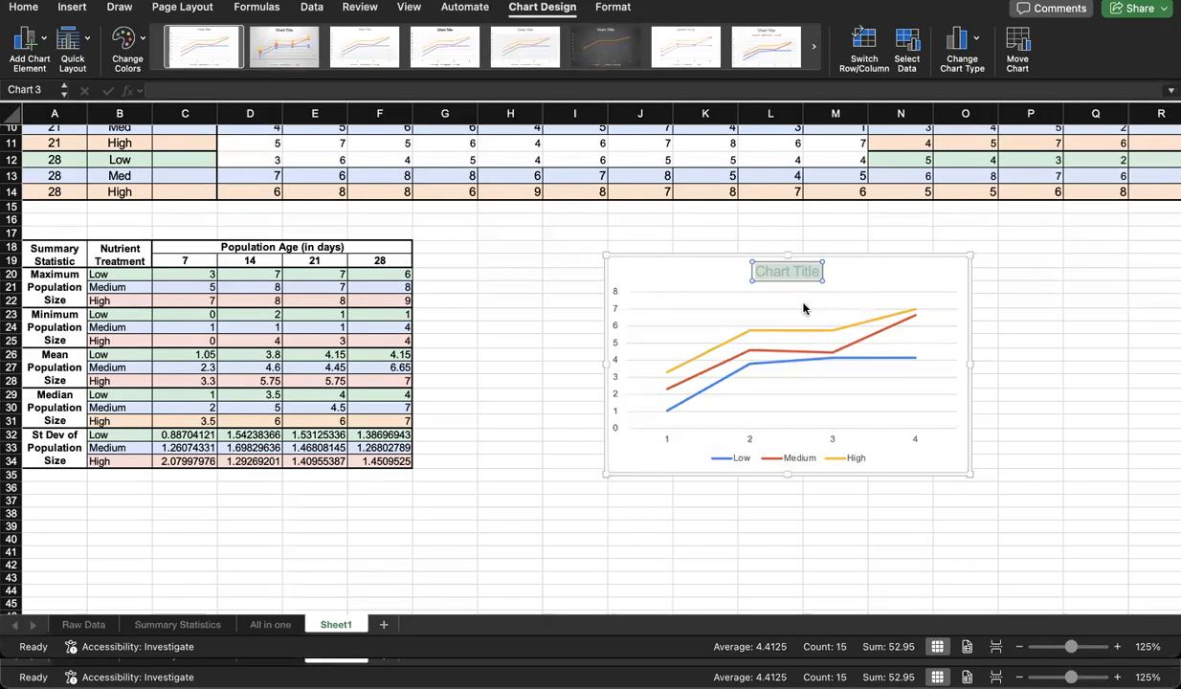
pyautogui.write('P')
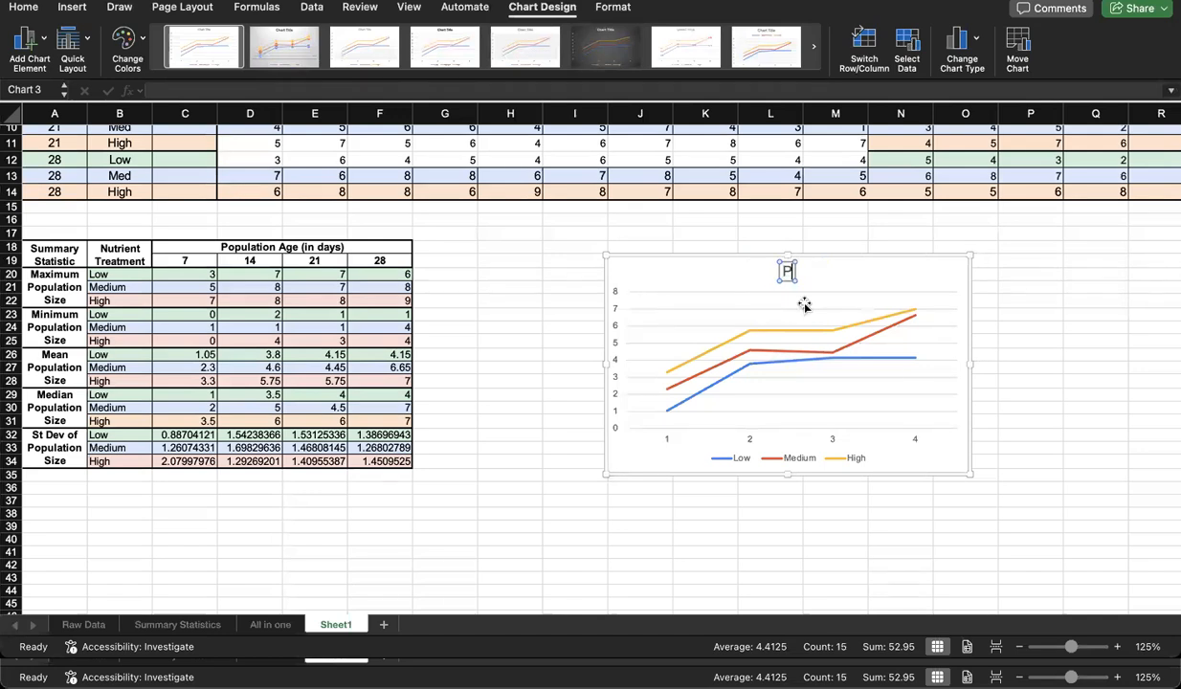
pyautogui.write('opulation growth')
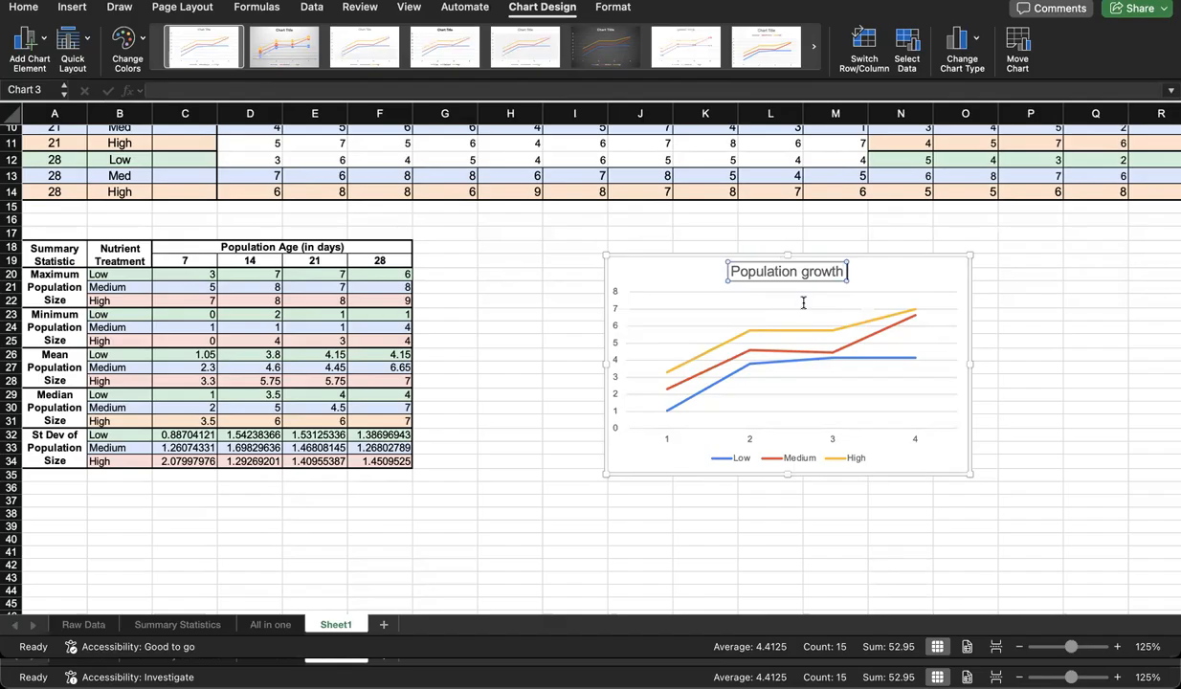
pyautogui.write(' for')
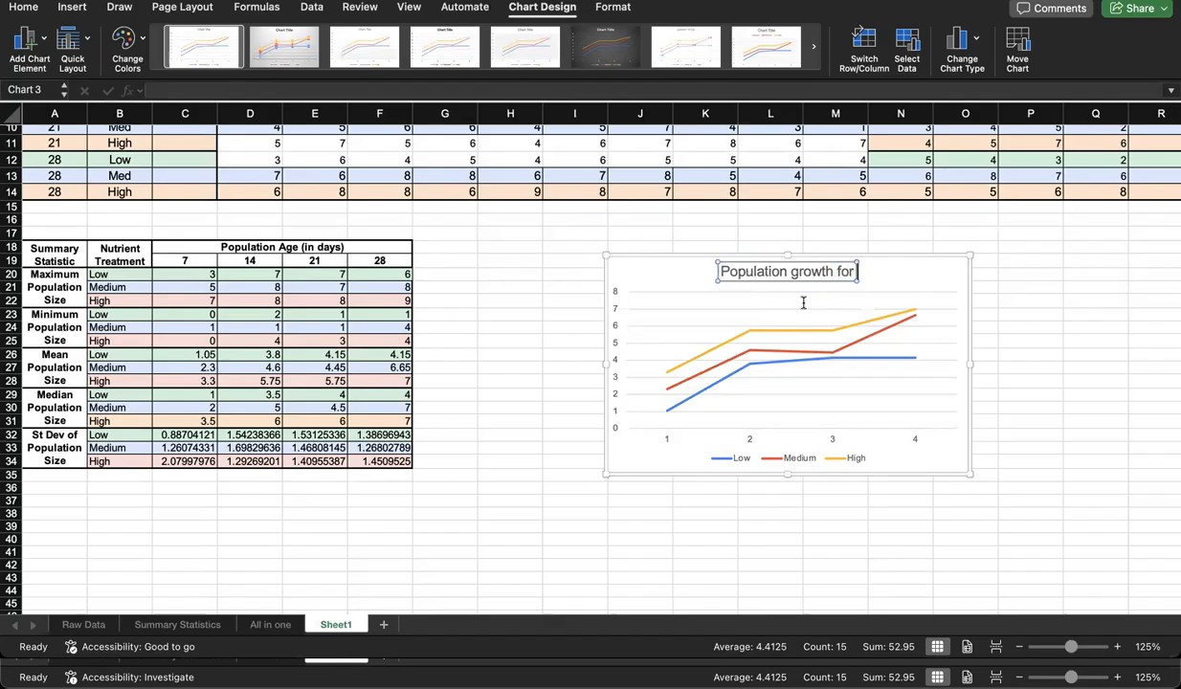
pyautogui.write(' Blephar')
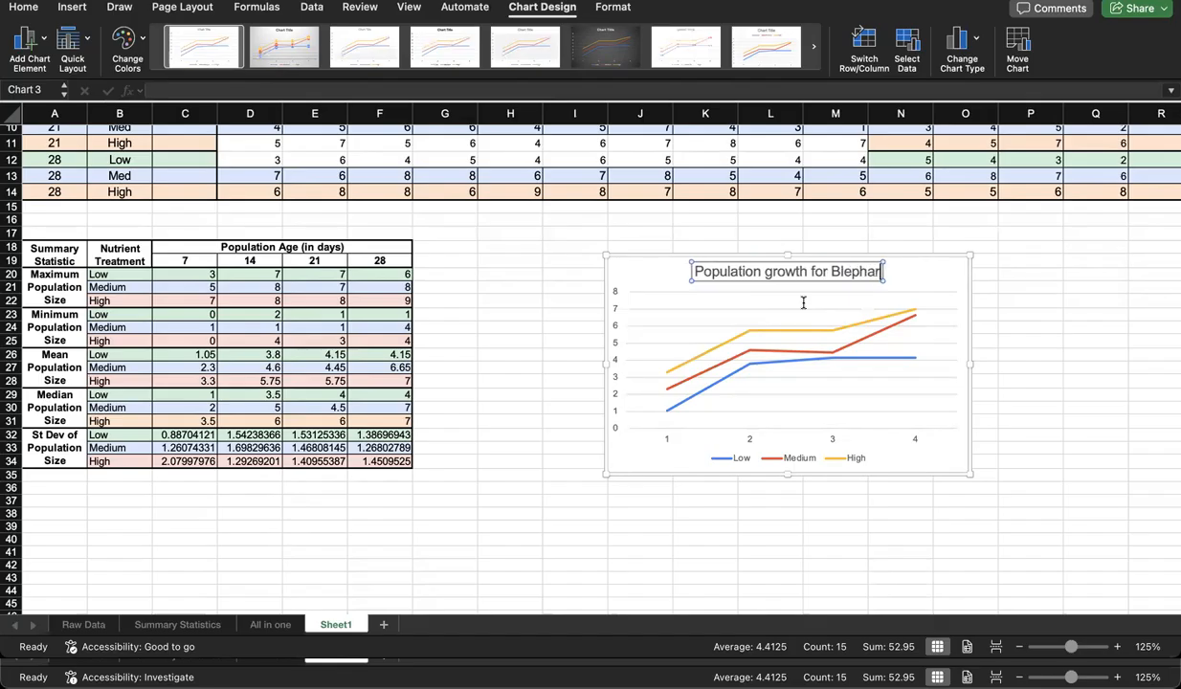
pyautogui.write('isma ac')
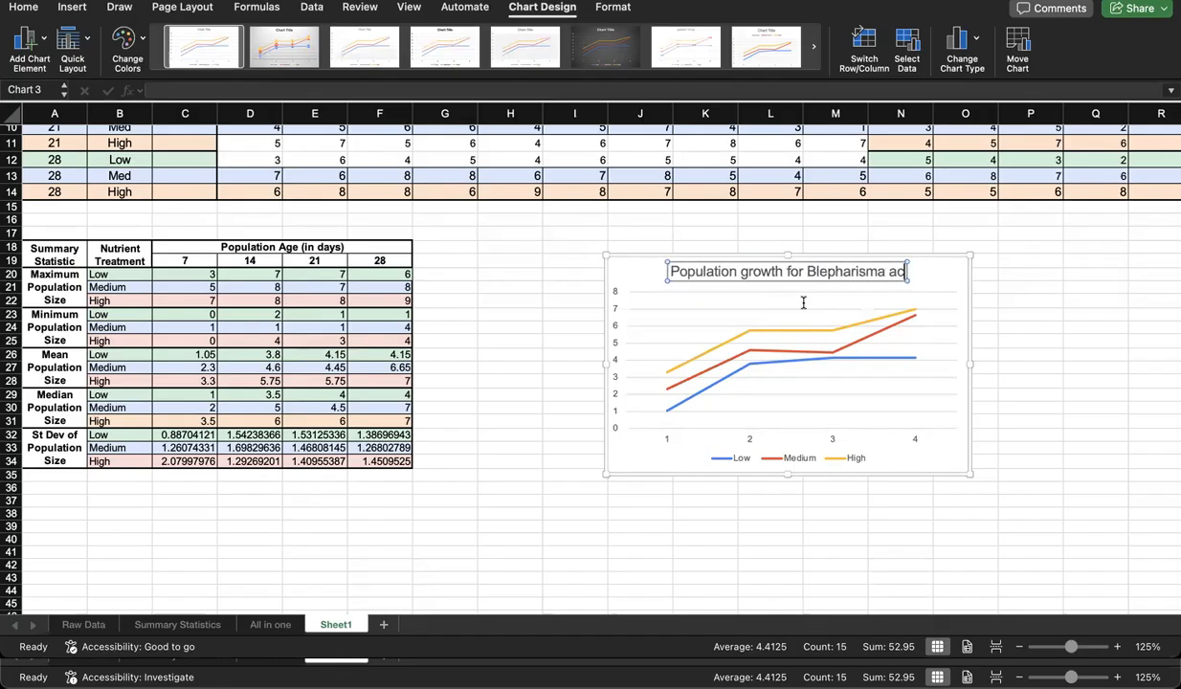
pyautogui.write('ross 4')
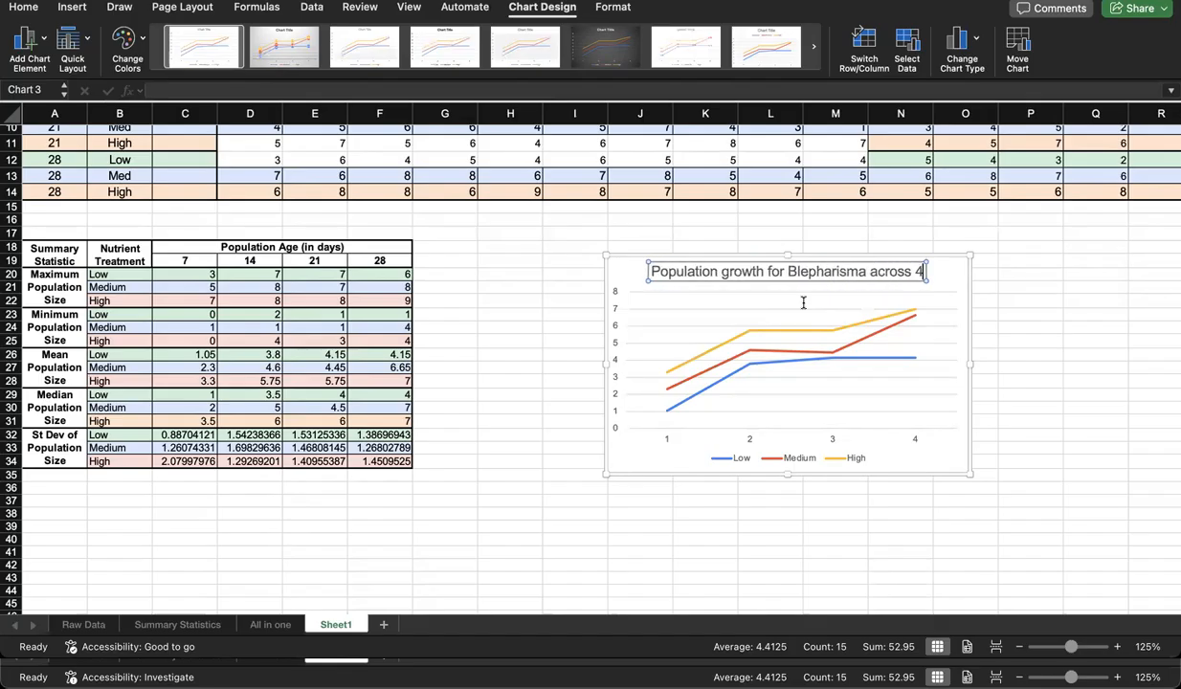
pyautogui.press('BackSpace')
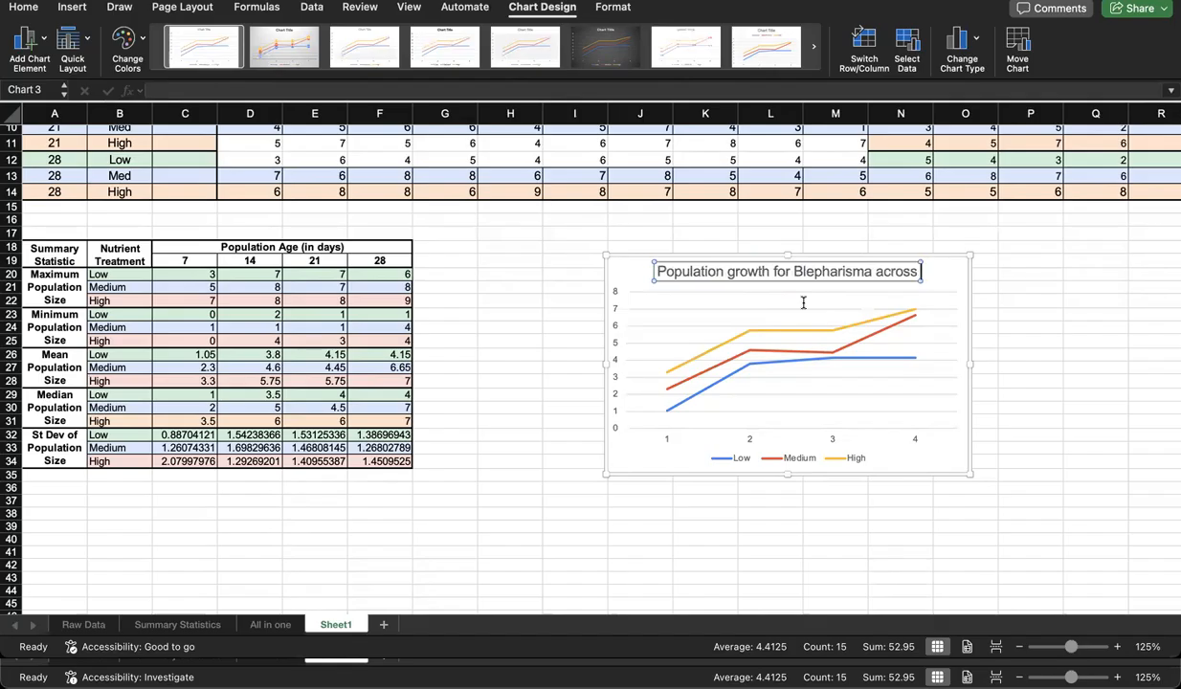
pyautogui.write('nuti')
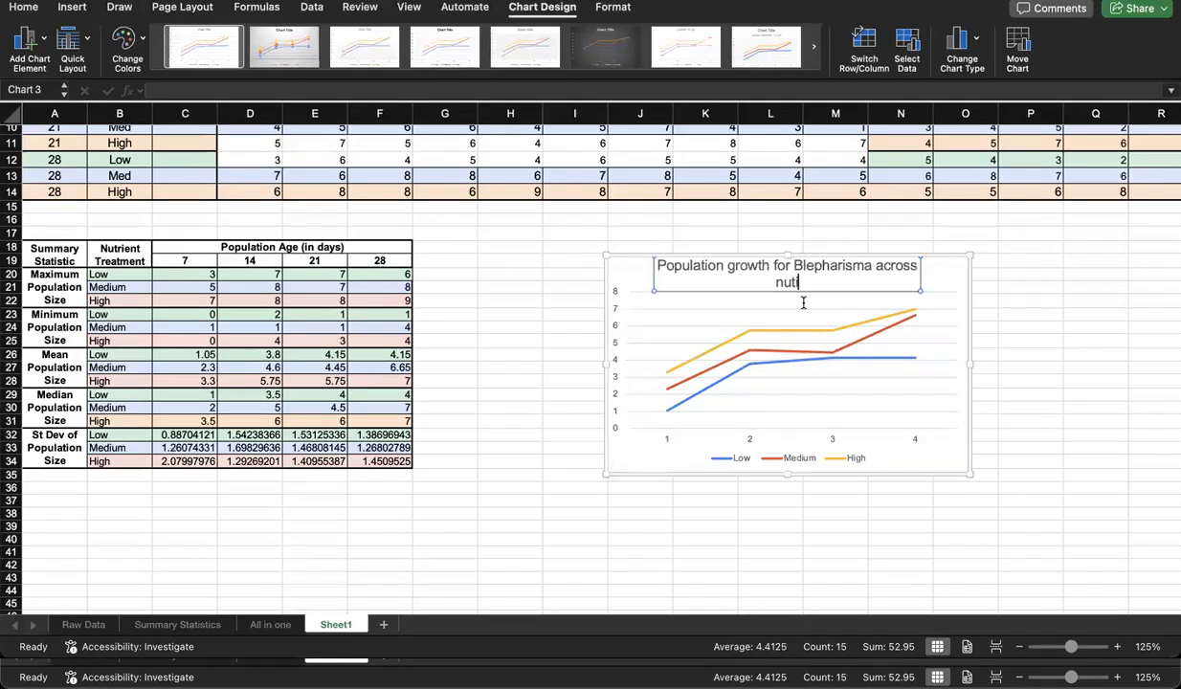
pyautogui.press('BackSpace')
pyautogui.write('rient treatments')
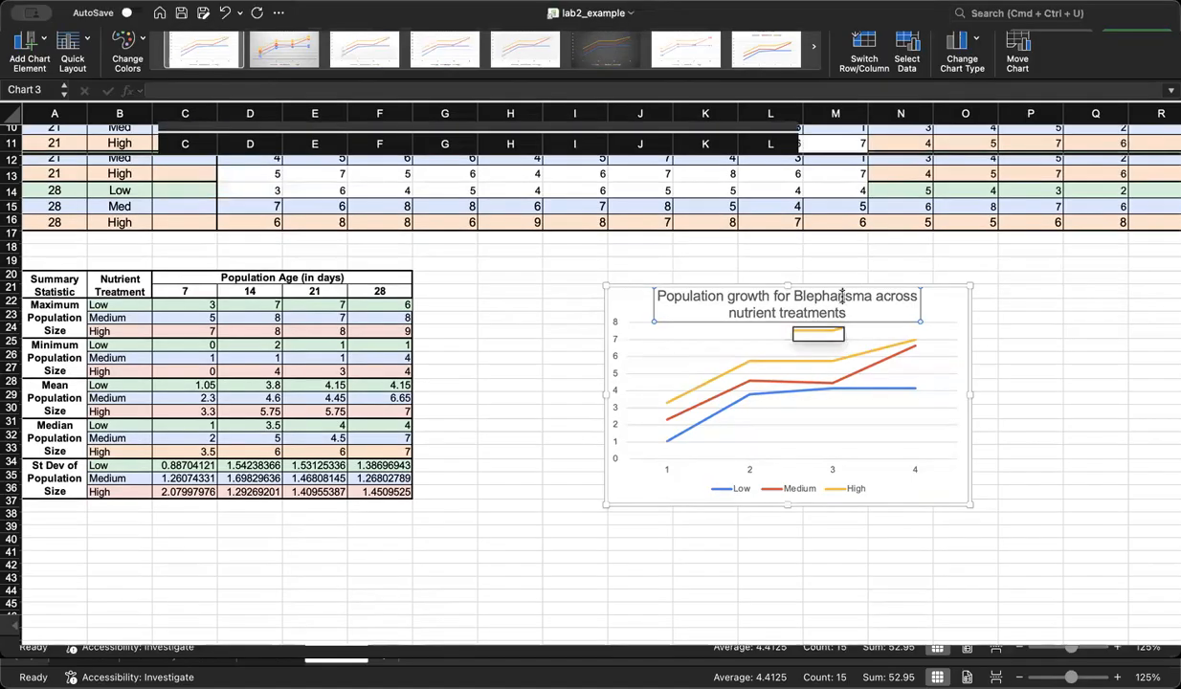
# Step: Italicize the word "Blepharisma" in the chart title and finish editing the title
pyautogui.doubleClick(842, 295)
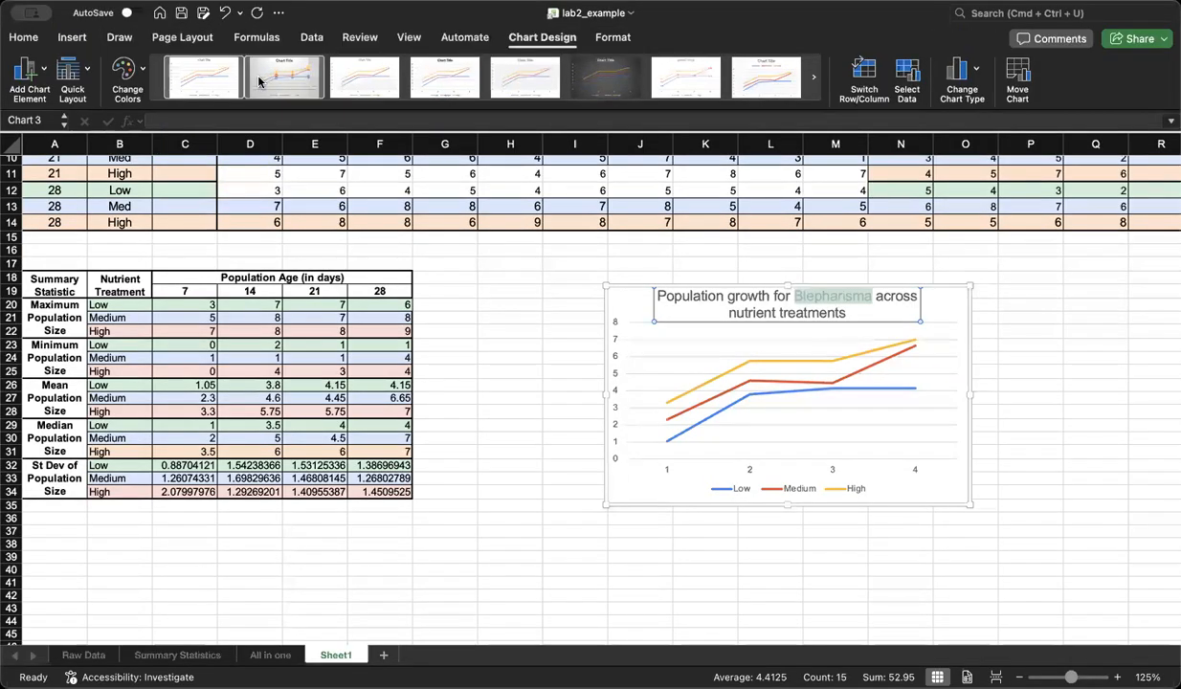
pyautogui.click(29, 40)
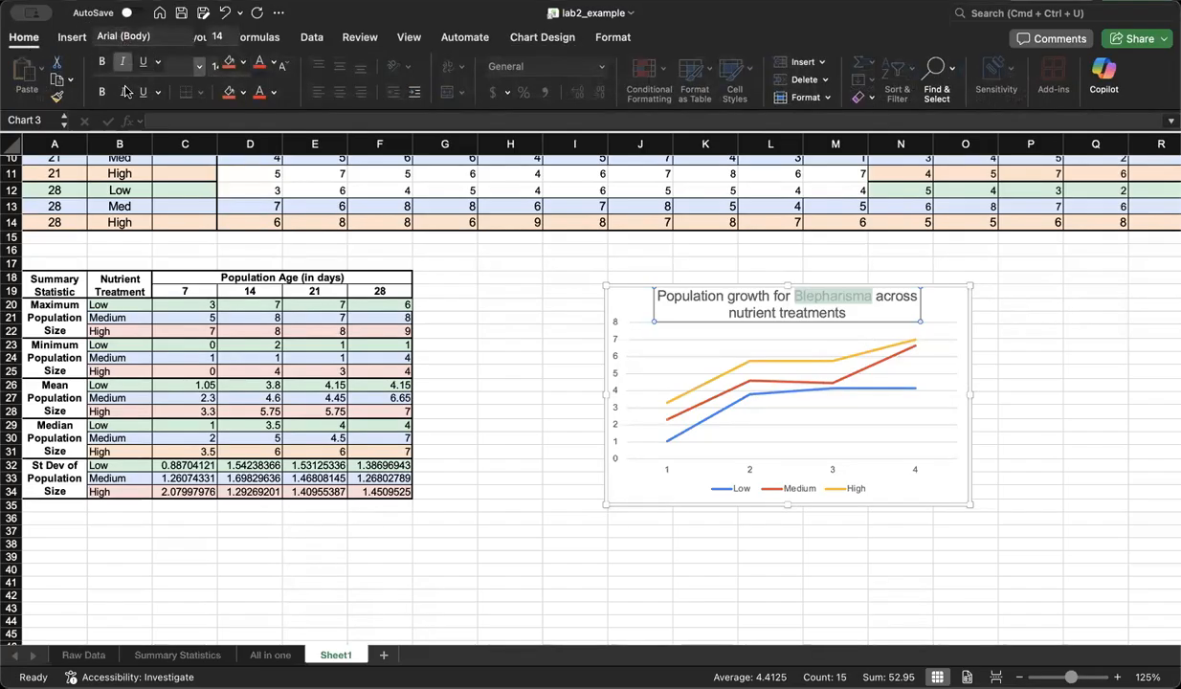
pyautogui.click(122, 91)
pyautogui.click(883, 308)
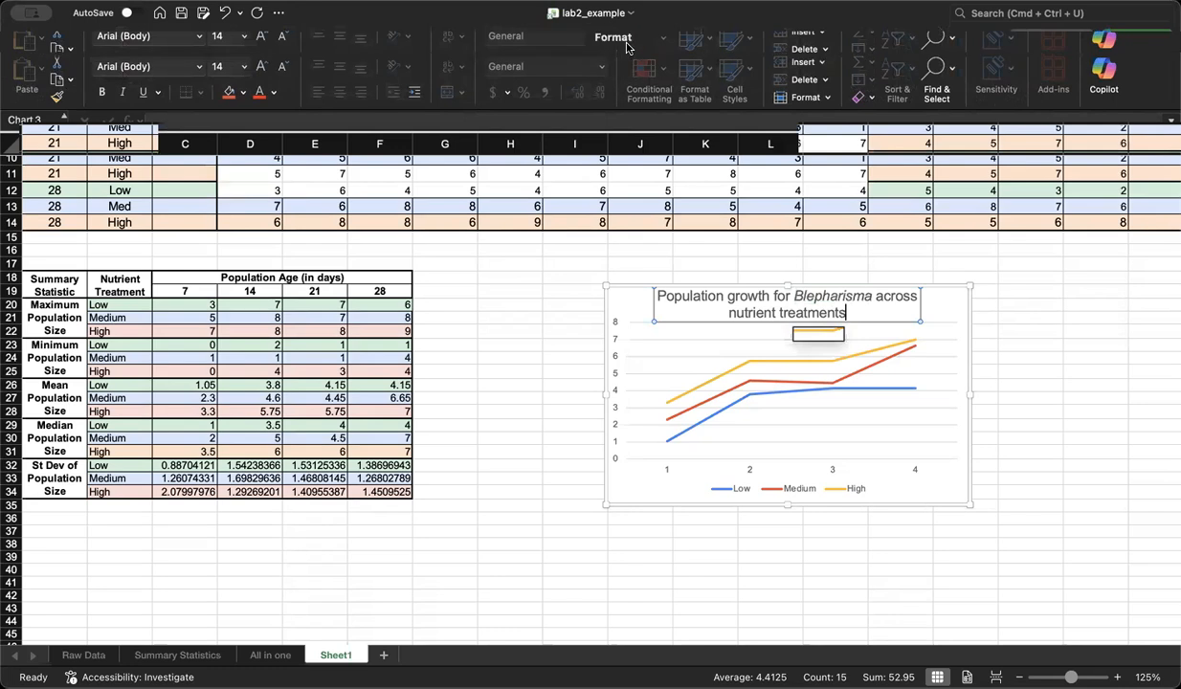
pyautogui.click(540, 42)
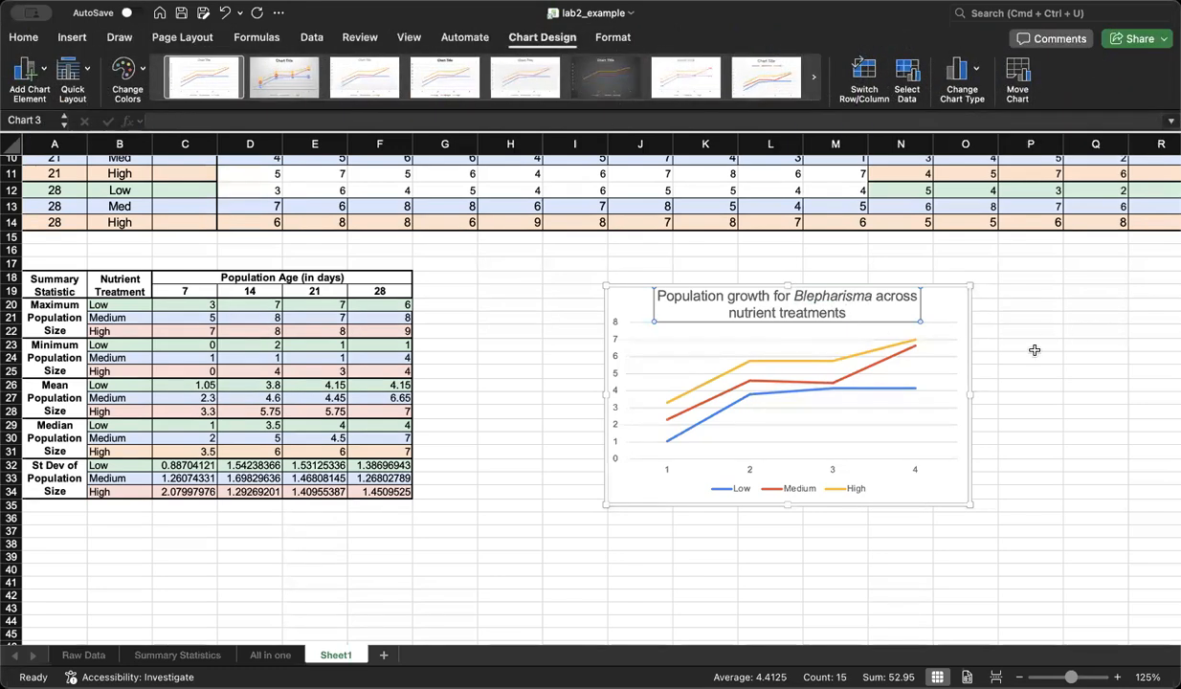
pyautogui.click(948, 316)
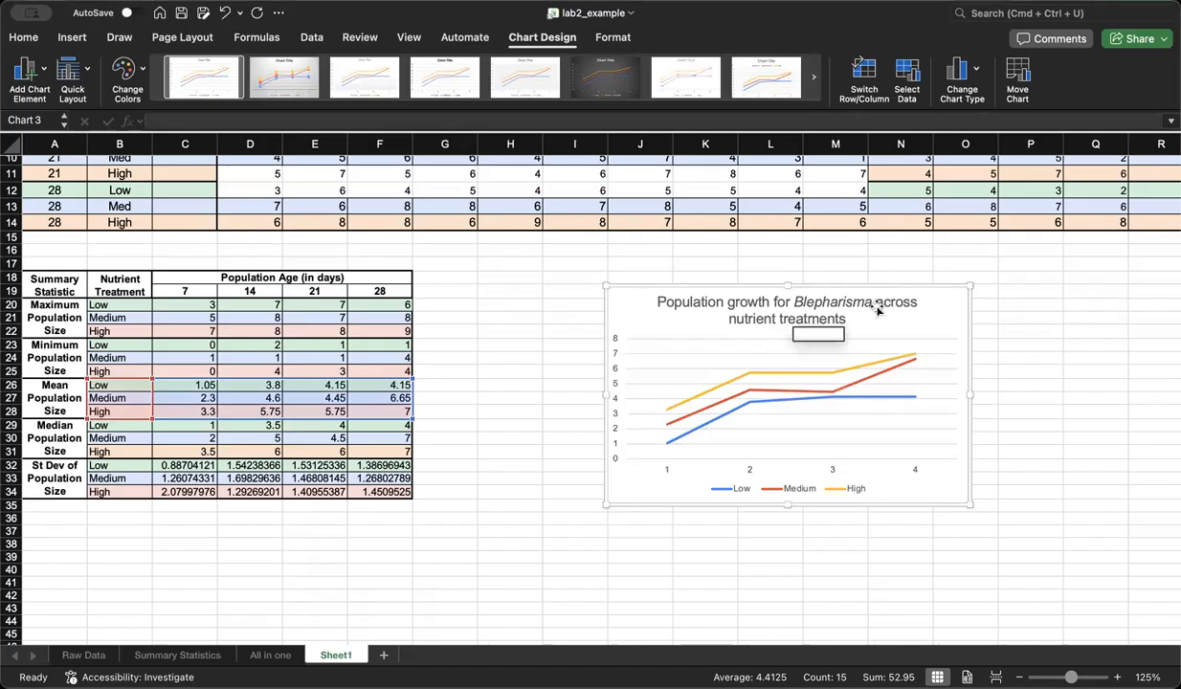
# Step: Set the chart's horizontal category axis labels to the population ages in Sheet1 C19:F19
pyautogui.click(1032, 300)
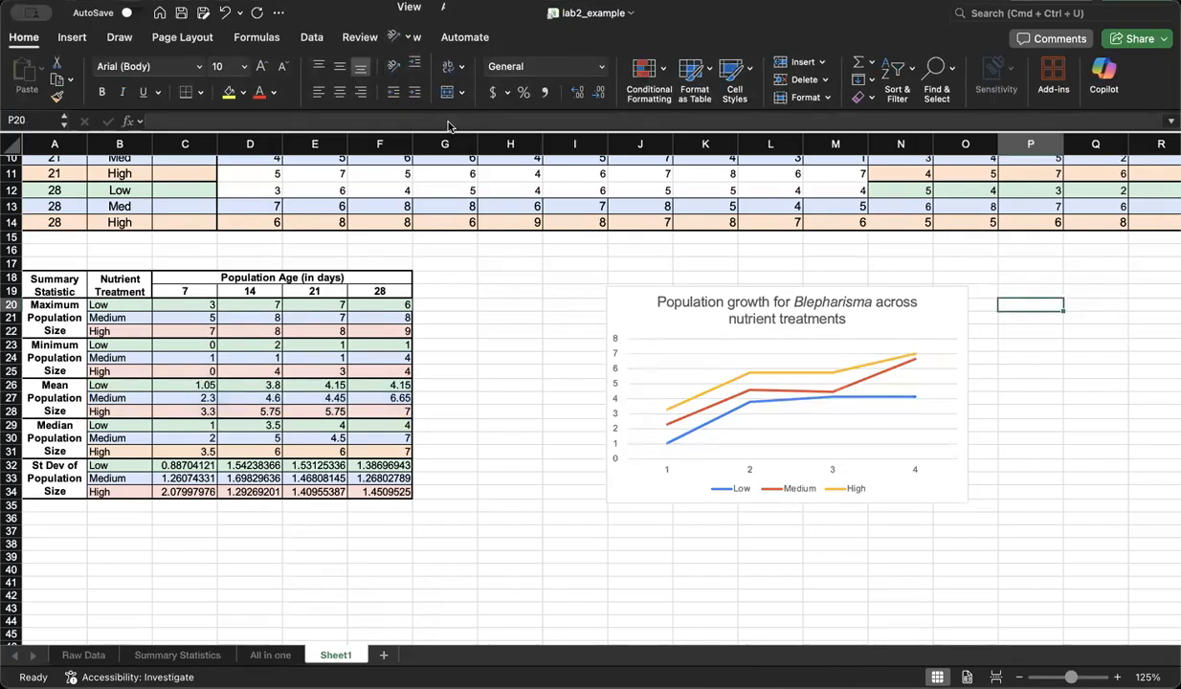
pyautogui.click(669, 469)
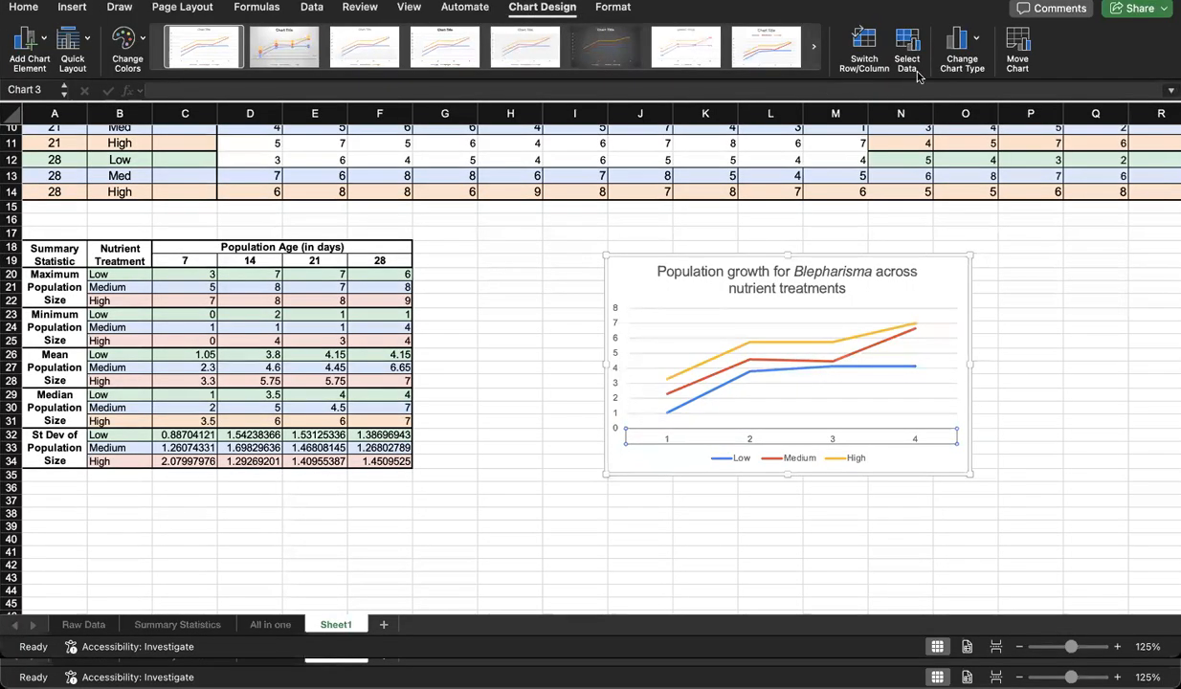
pyautogui.click(917, 74)
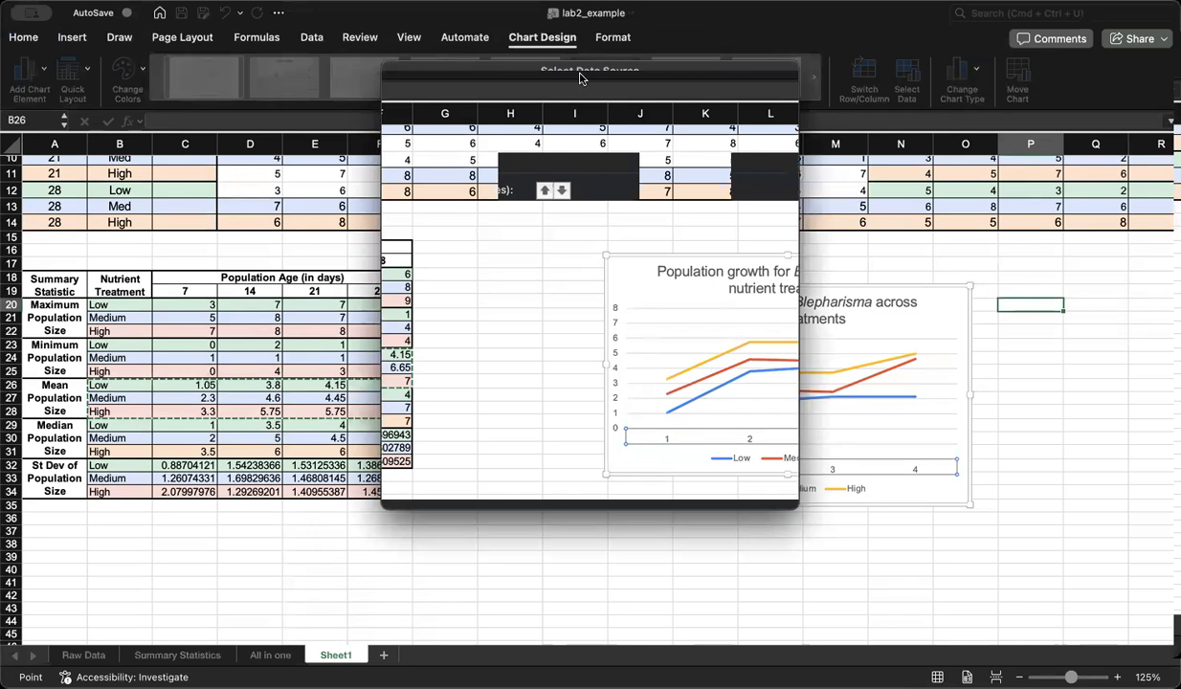
pyautogui.click(605, 364)
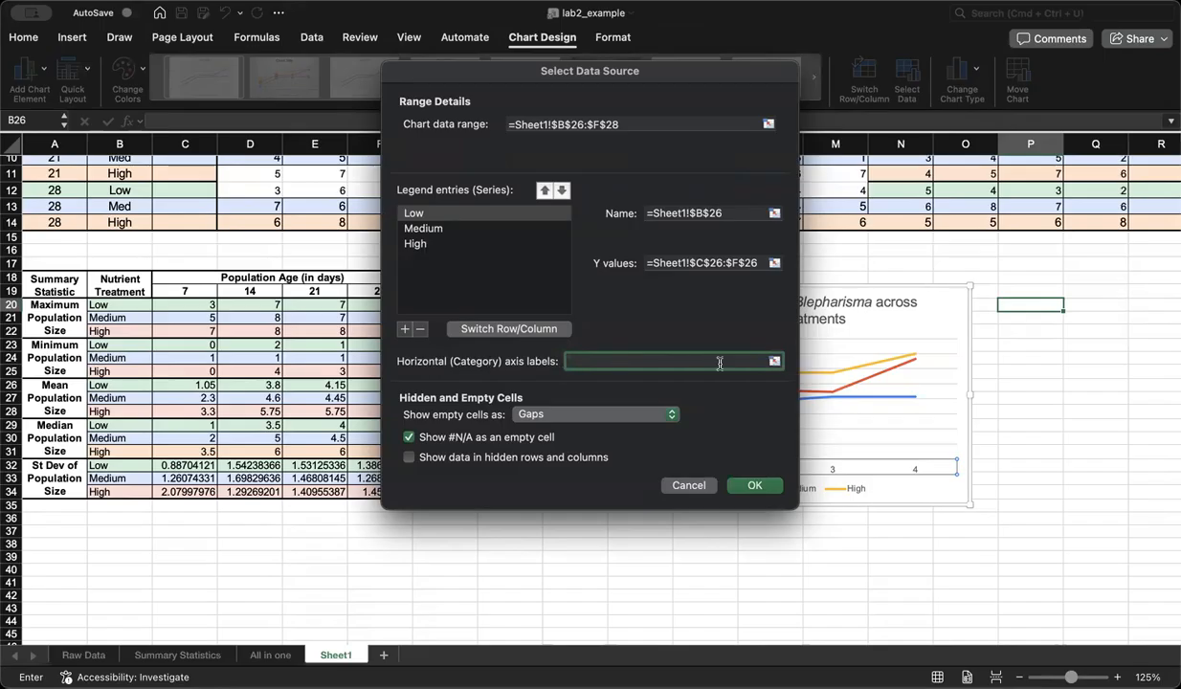
pyautogui.moveTo(650, 73); pyautogui.dragTo(699, 75)
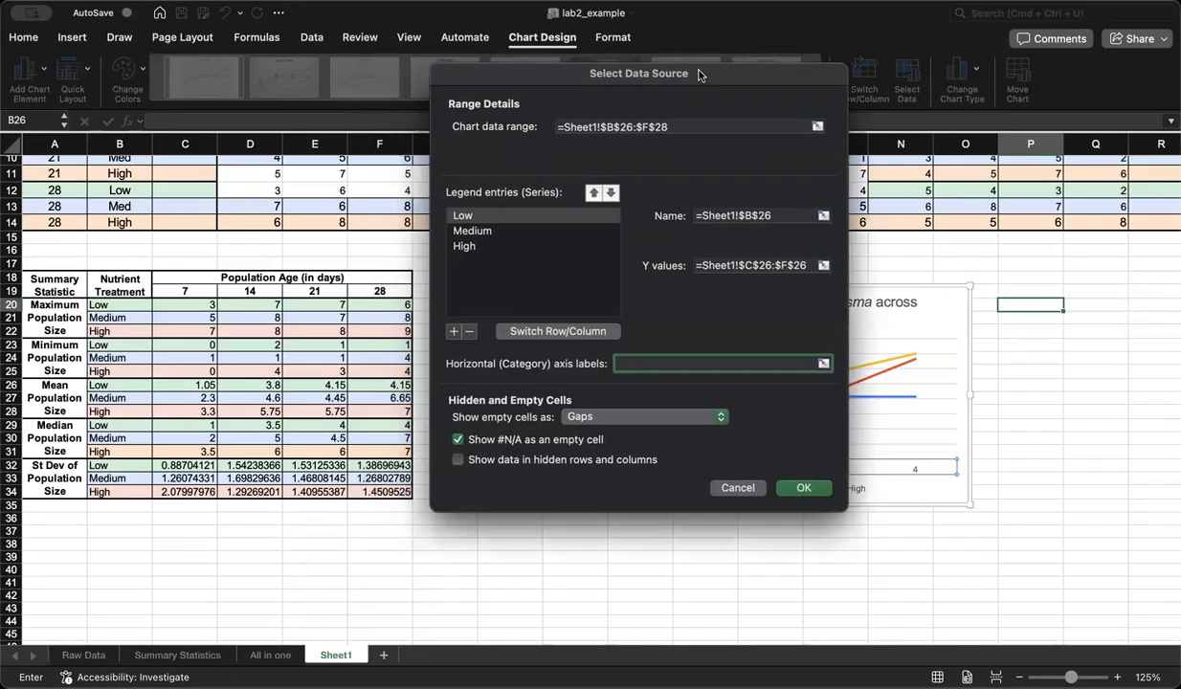
pyautogui.click(823, 364)
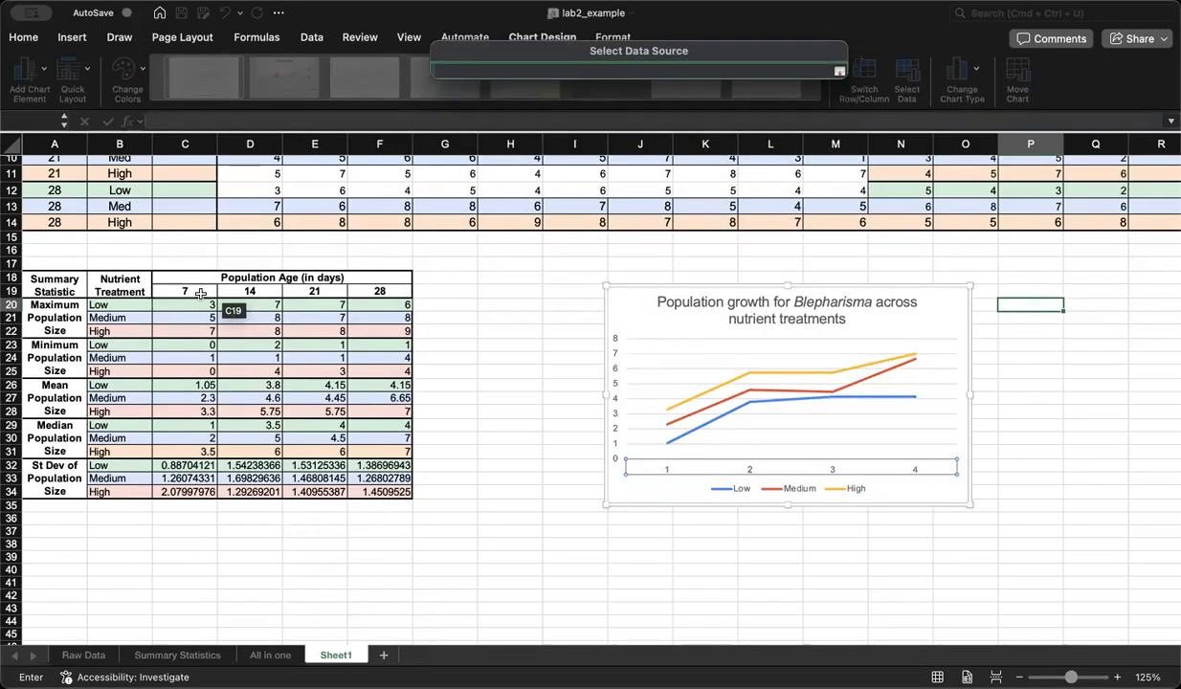
pyautogui.moveTo(200, 293); pyautogui.dragTo(360, 290)
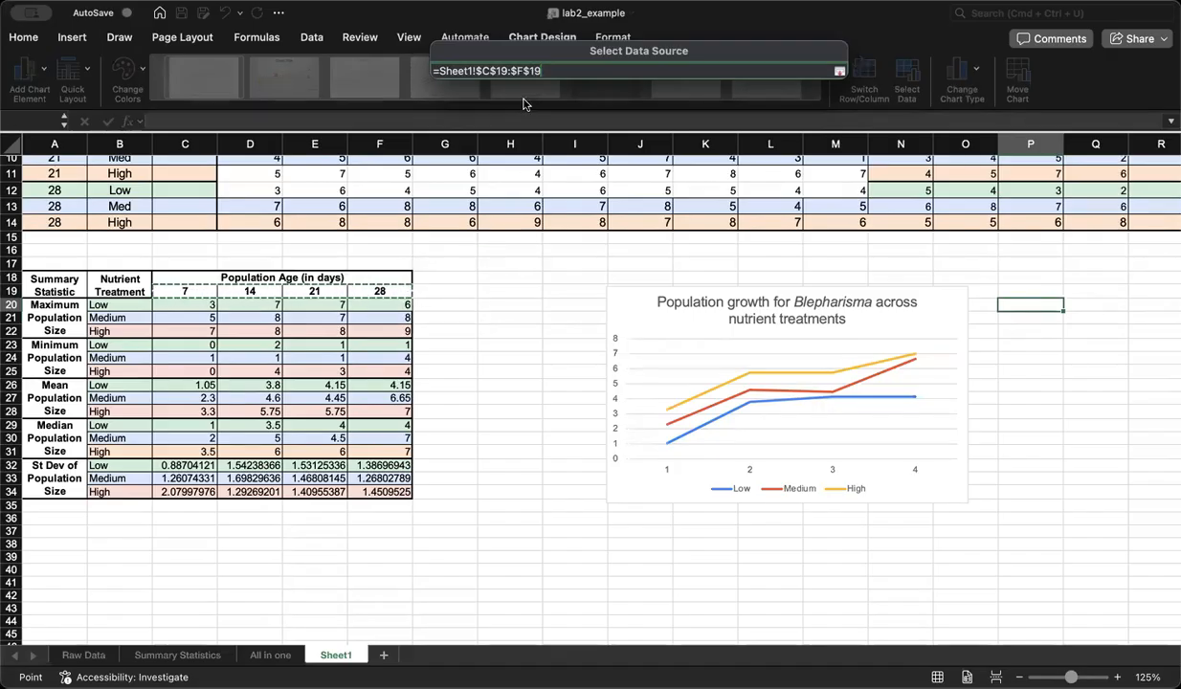
pyautogui.press('Return')
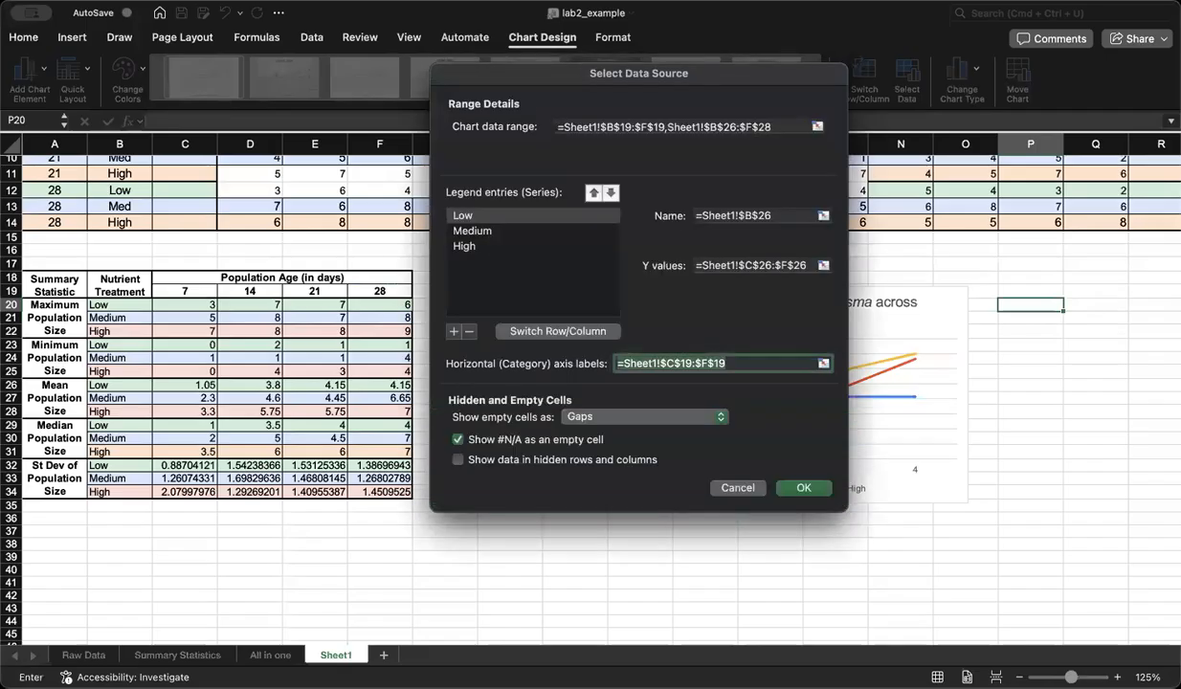
pyautogui.click(803, 487)
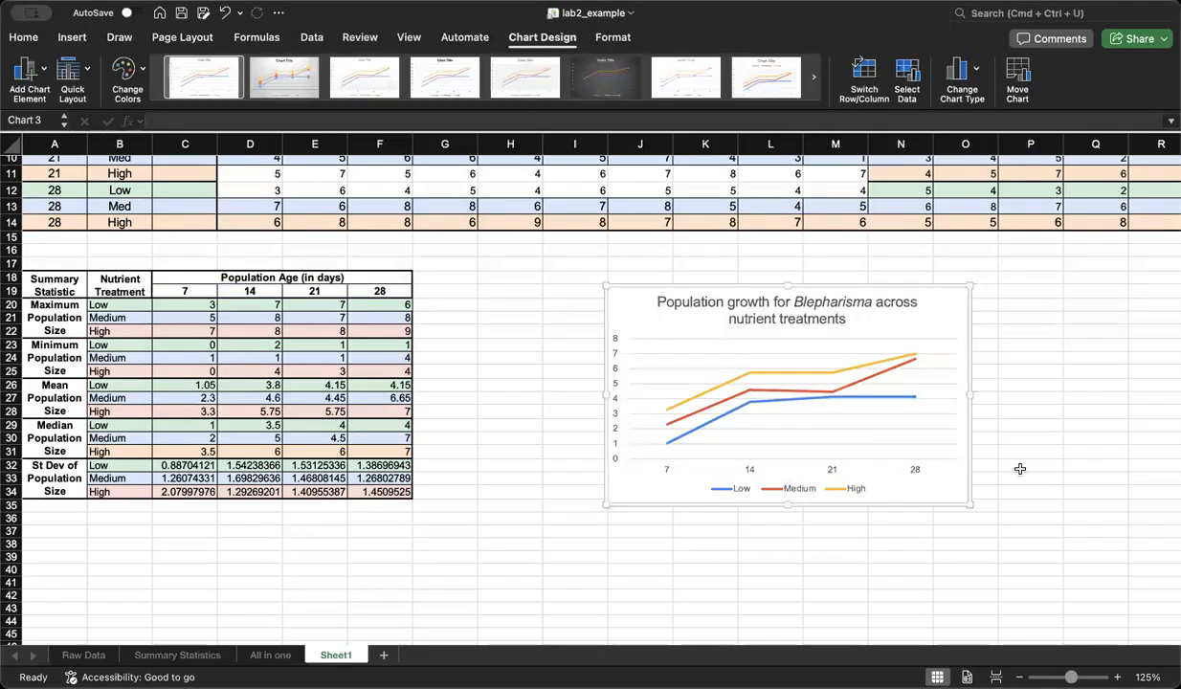
# Step: Add primary horizontal and primary vertical axis titles to the population growth chart
pyautogui.click(915, 474)
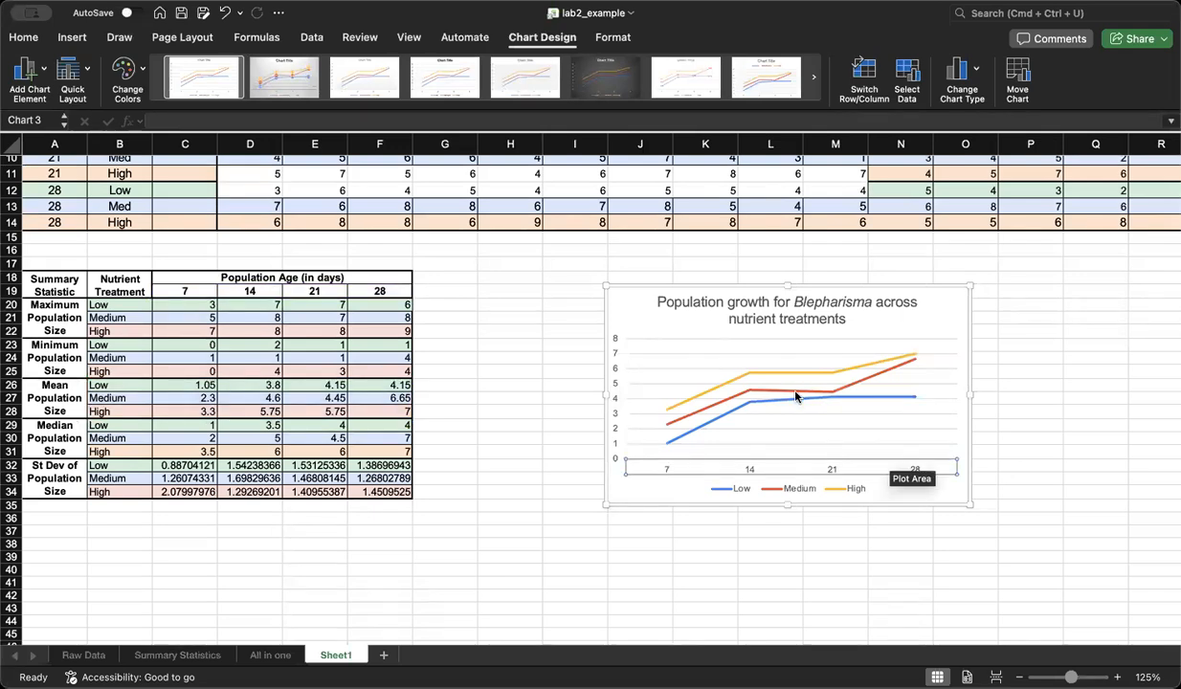
pyautogui.click(191, 122)
pyautogui.click(34, 72)
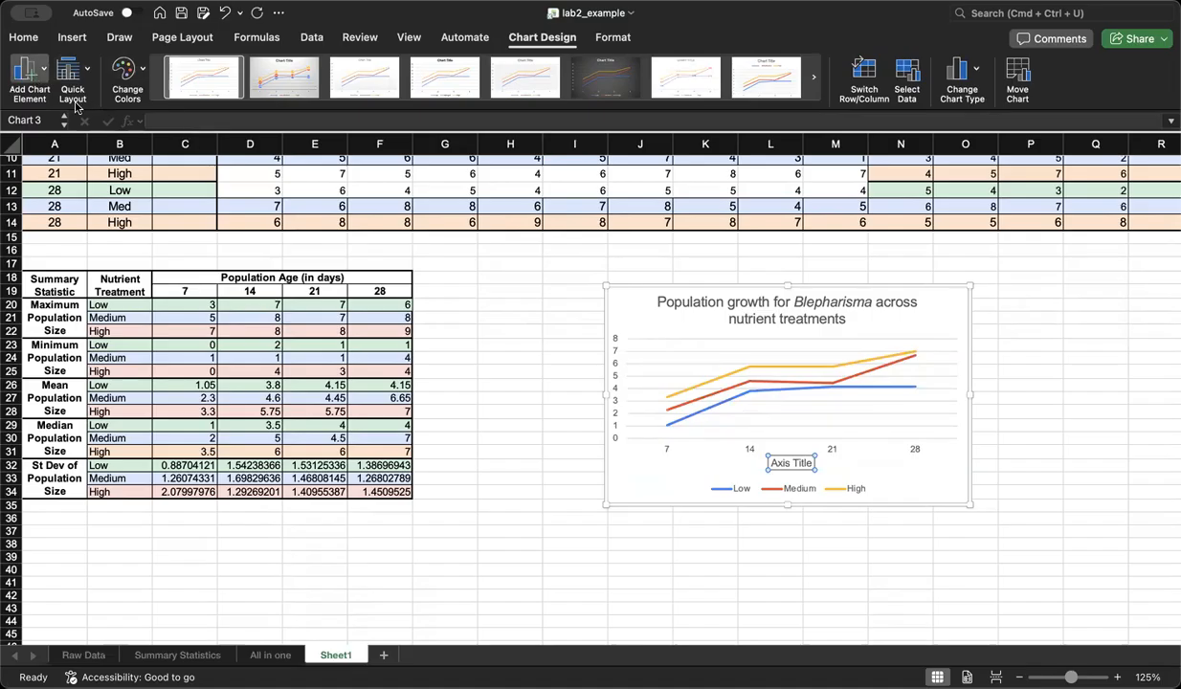
pyautogui.click(202, 139)
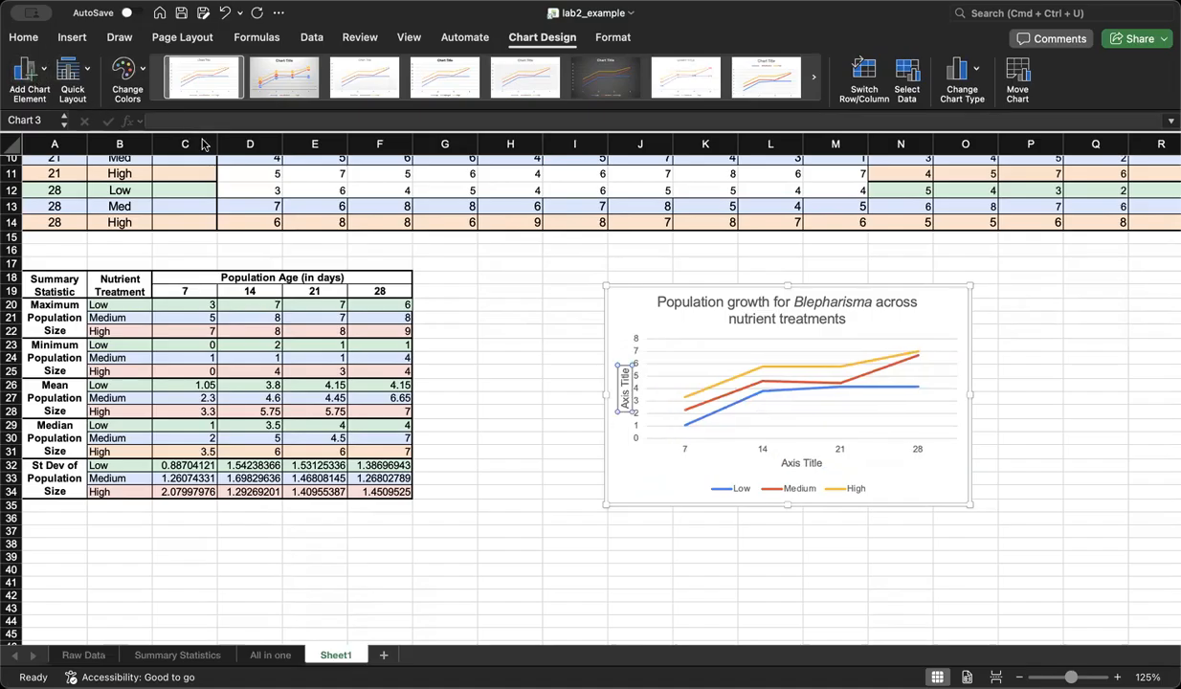
# Step: Set the horizontal axis title to "Age in days" and the vertical axis title to "# of individuals"
pyautogui.tripleClick(803, 463)
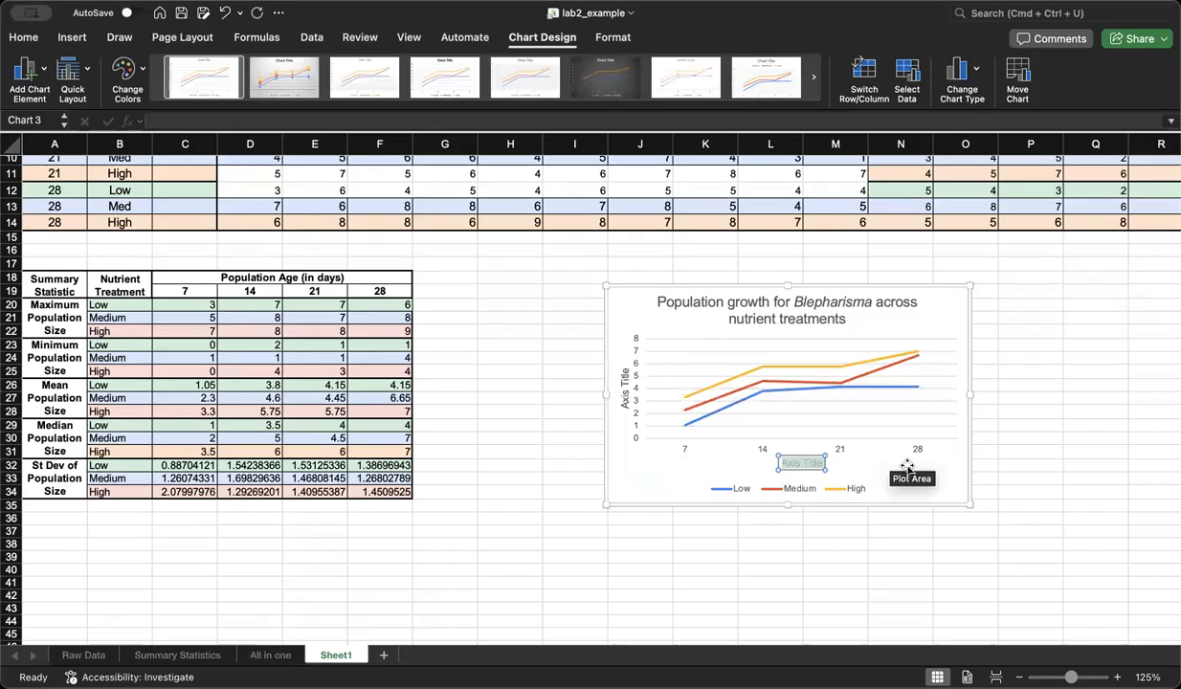
pyautogui.write('Age in days')
pyautogui.click(623, 394)
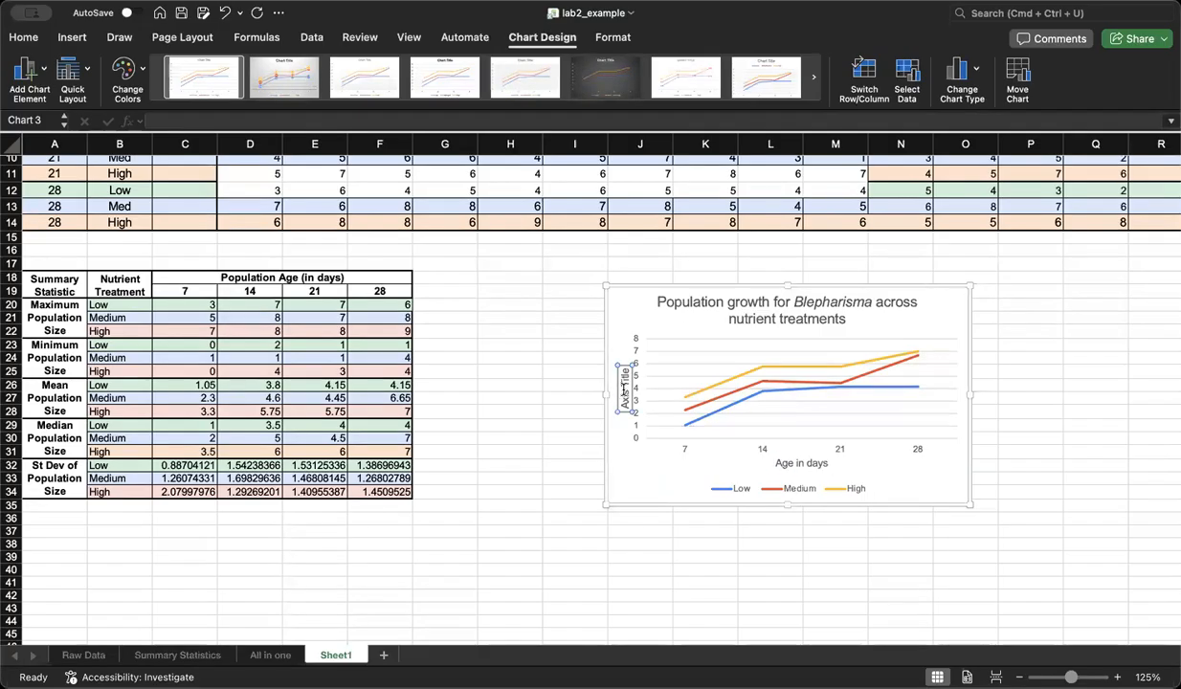
pyautogui.tripleClick(624, 390)
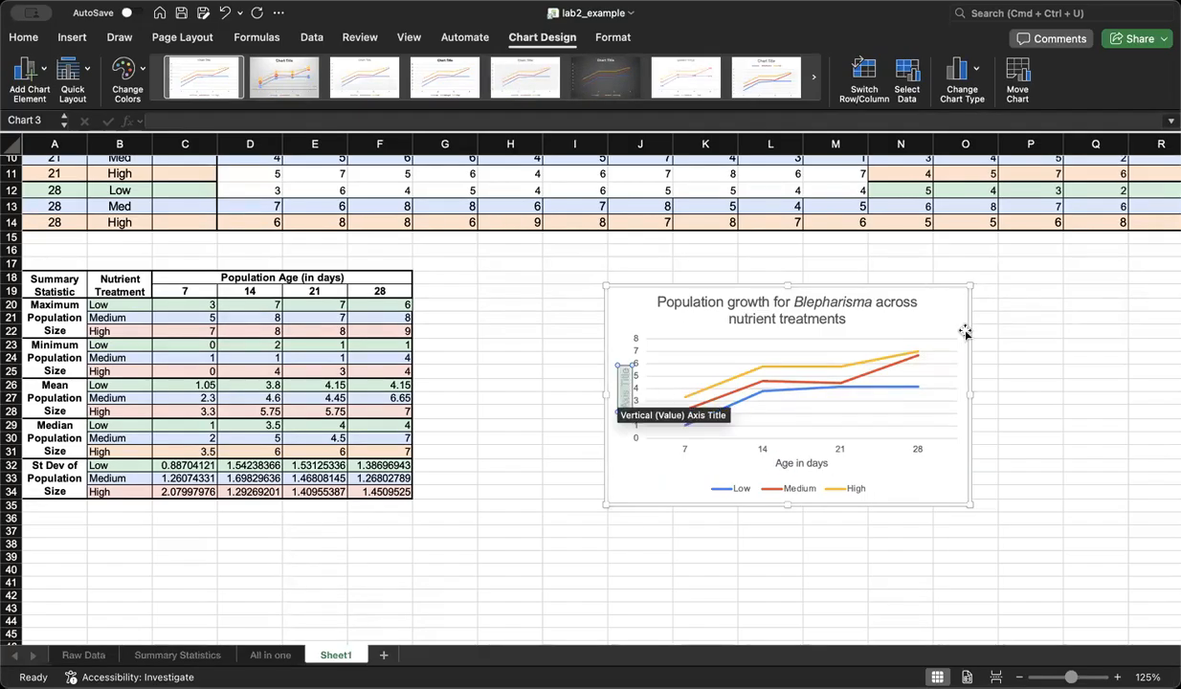
pyautogui.press('BackSpace')
pyautogui.press('BackSpace')
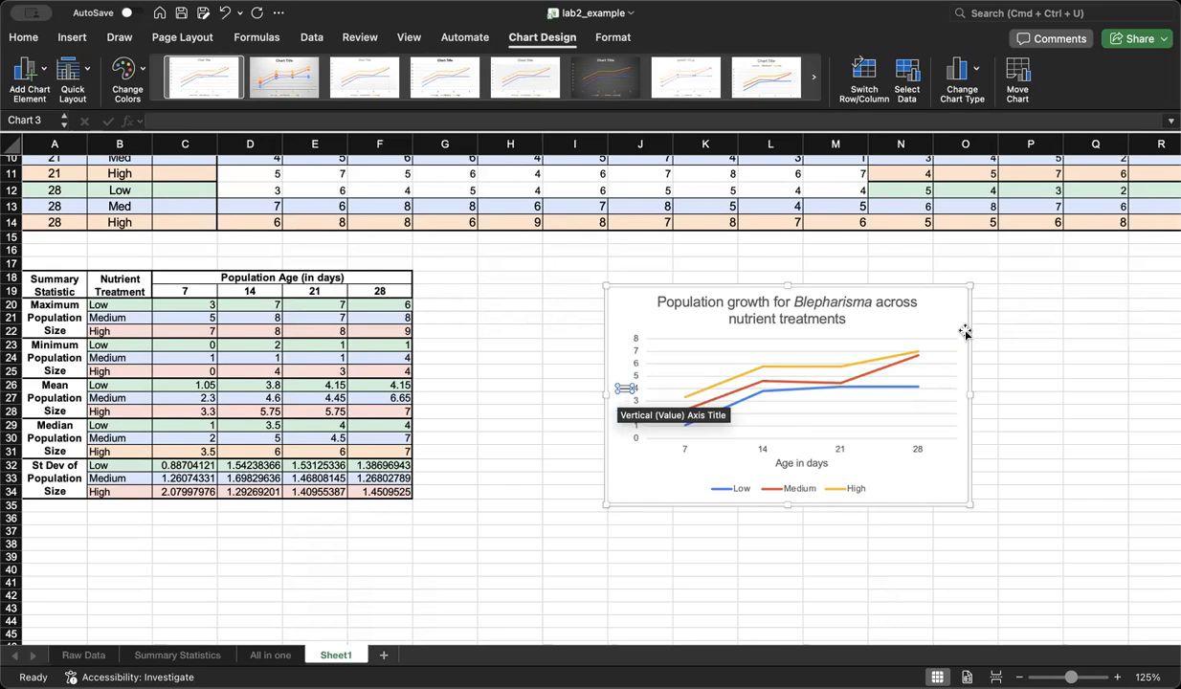
pyautogui.write('# of individuals')
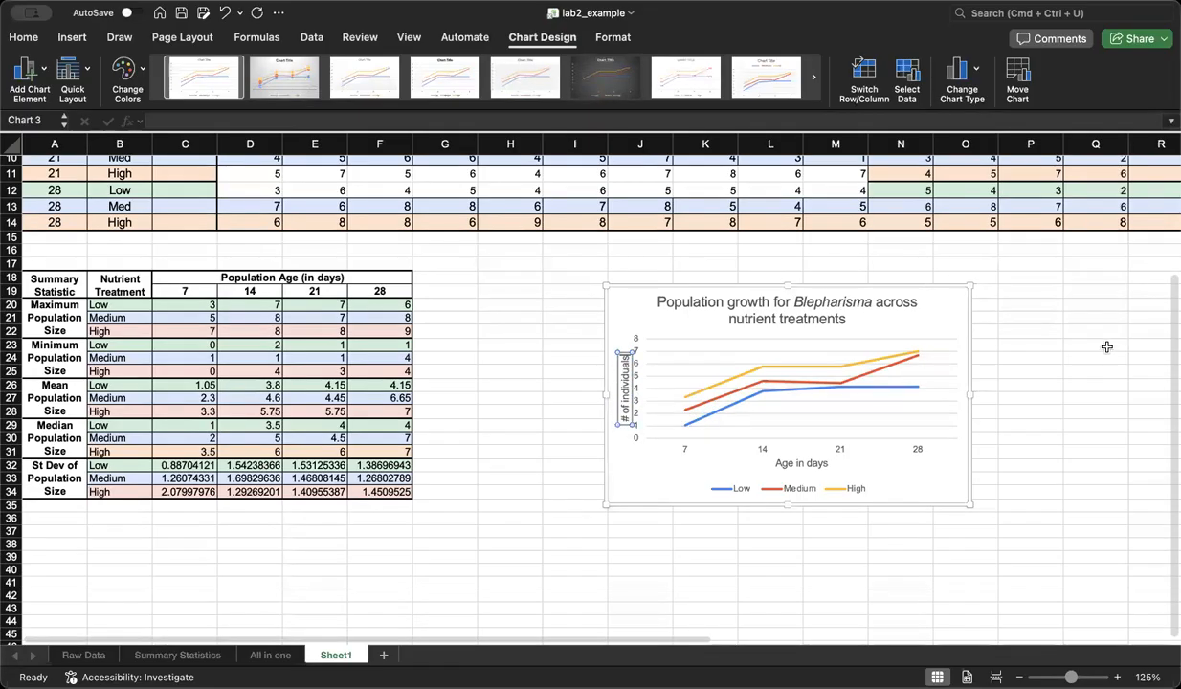
pyautogui.click(1031, 398)
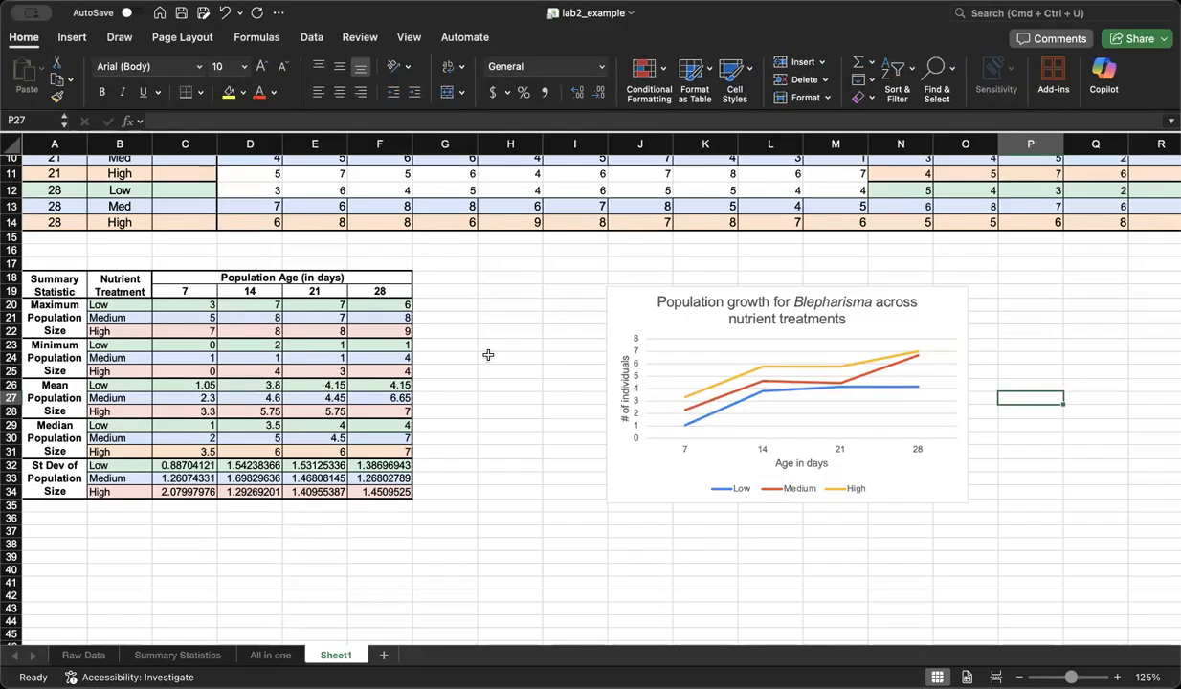
# Step: Add standard error bars to the High nutrient line in the chart
pyautogui.click(764, 367)
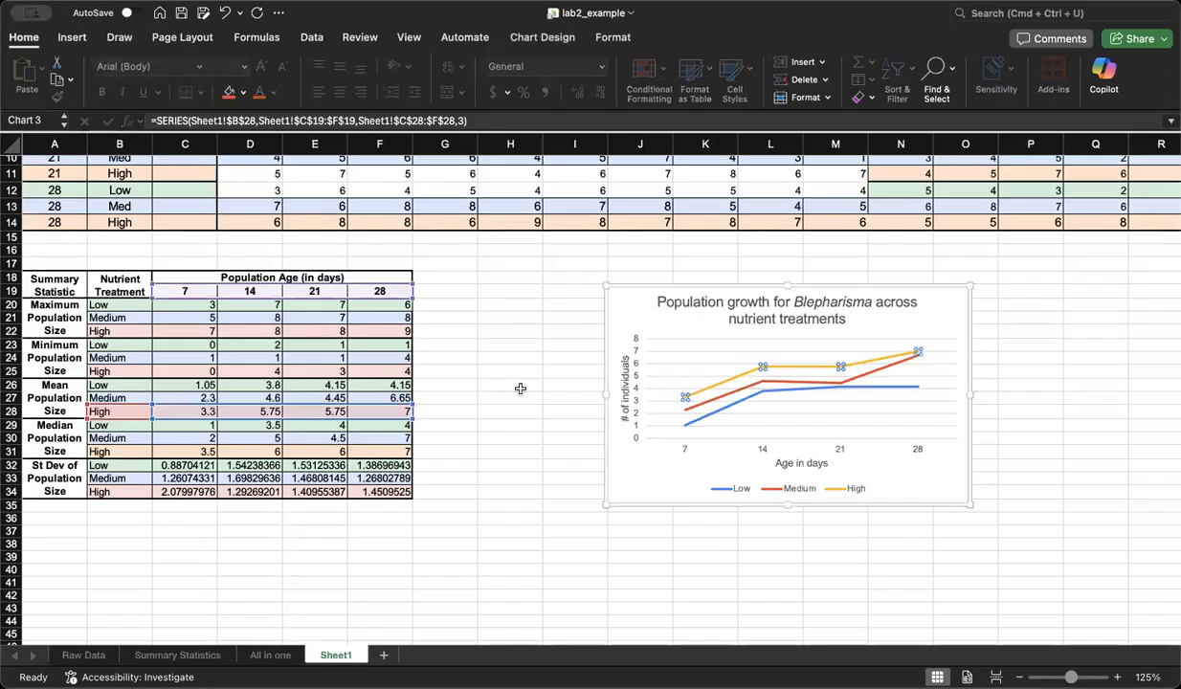
pyautogui.click(536, 38)
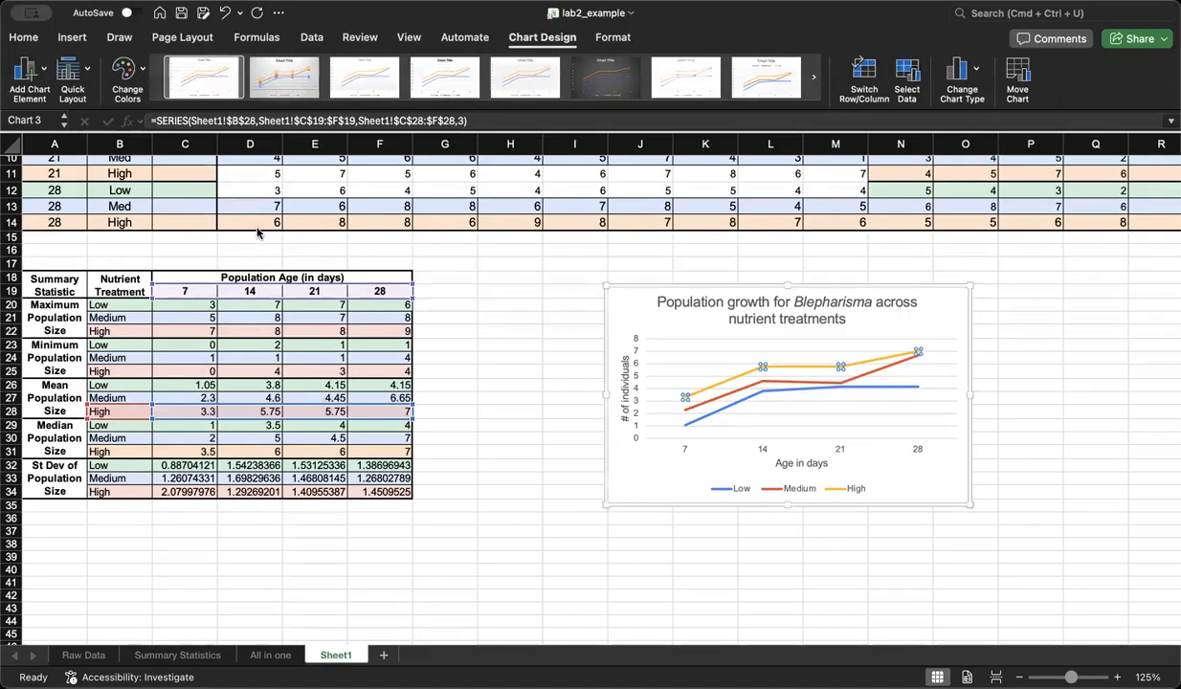
pyautogui.click(768, 368)
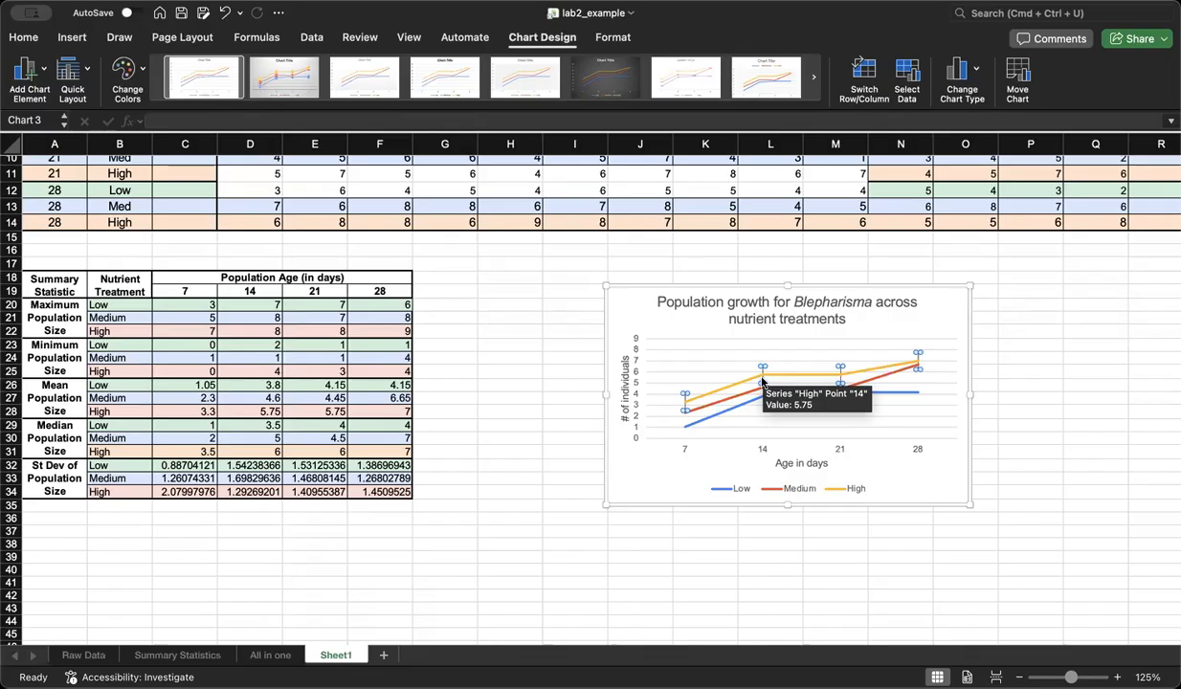
# Step: Open the formatting options for the High series' error bars and set the error amount to Custom
pyautogui.rightClick(763, 382)
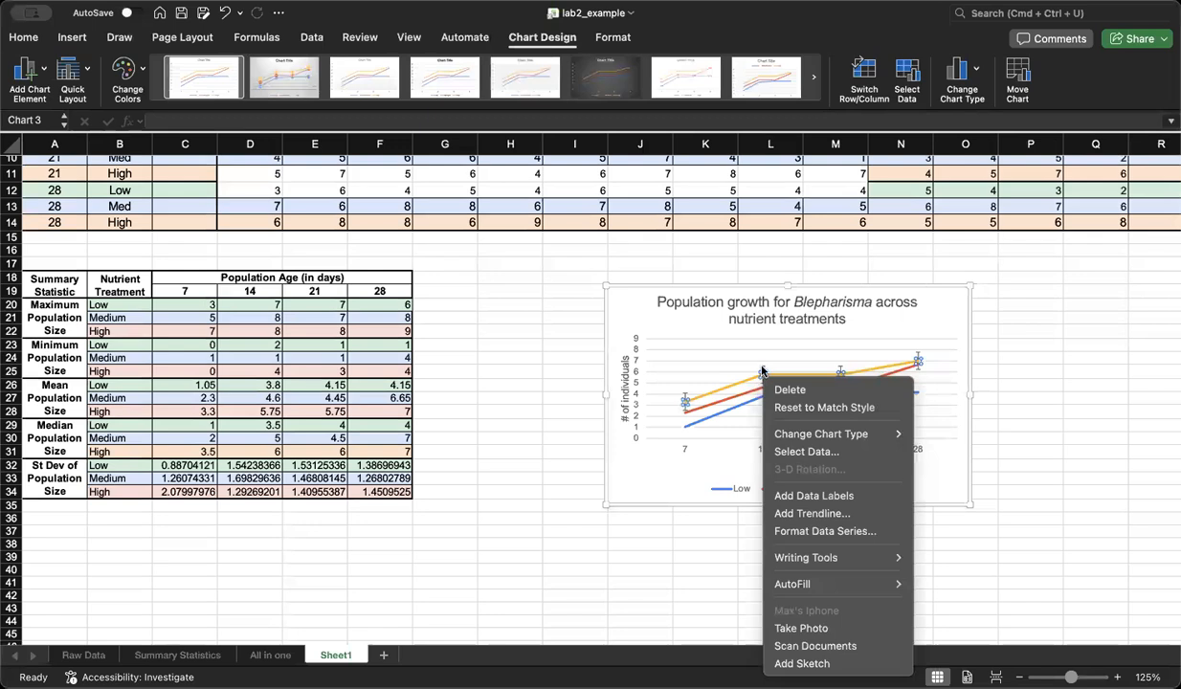
pyautogui.click(762, 368)
pyautogui.click(762, 369)
pyautogui.rightClick(762, 369)
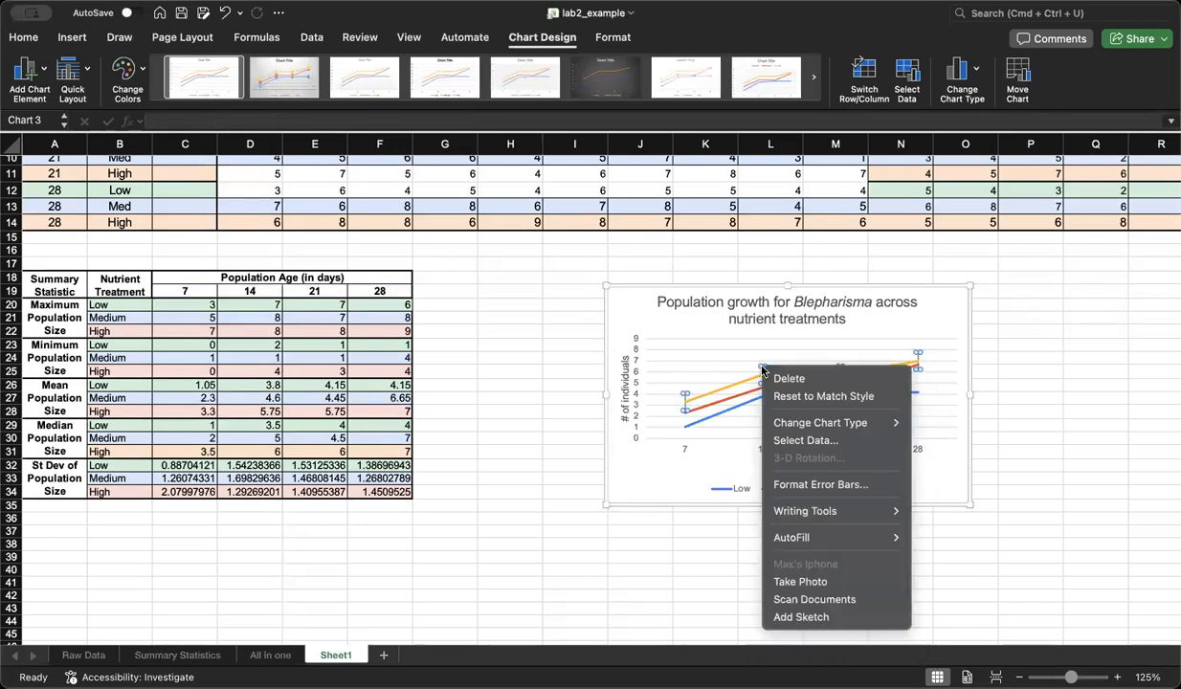
pyautogui.click(839, 485)
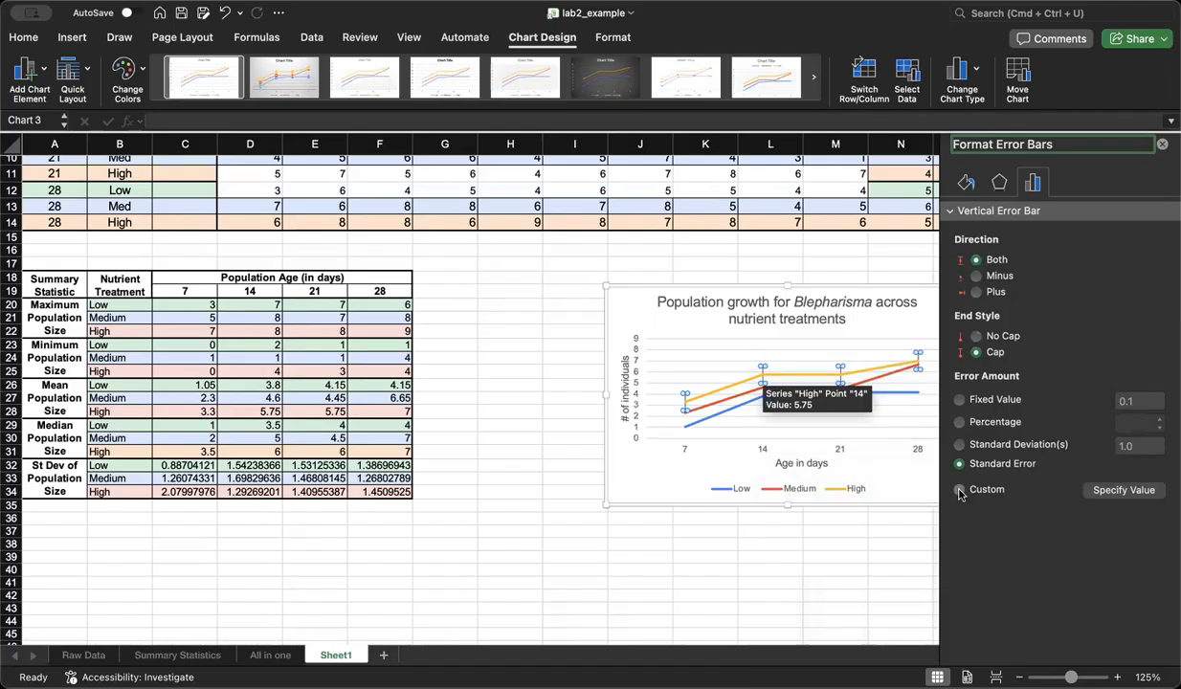
pyautogui.click(960, 490)
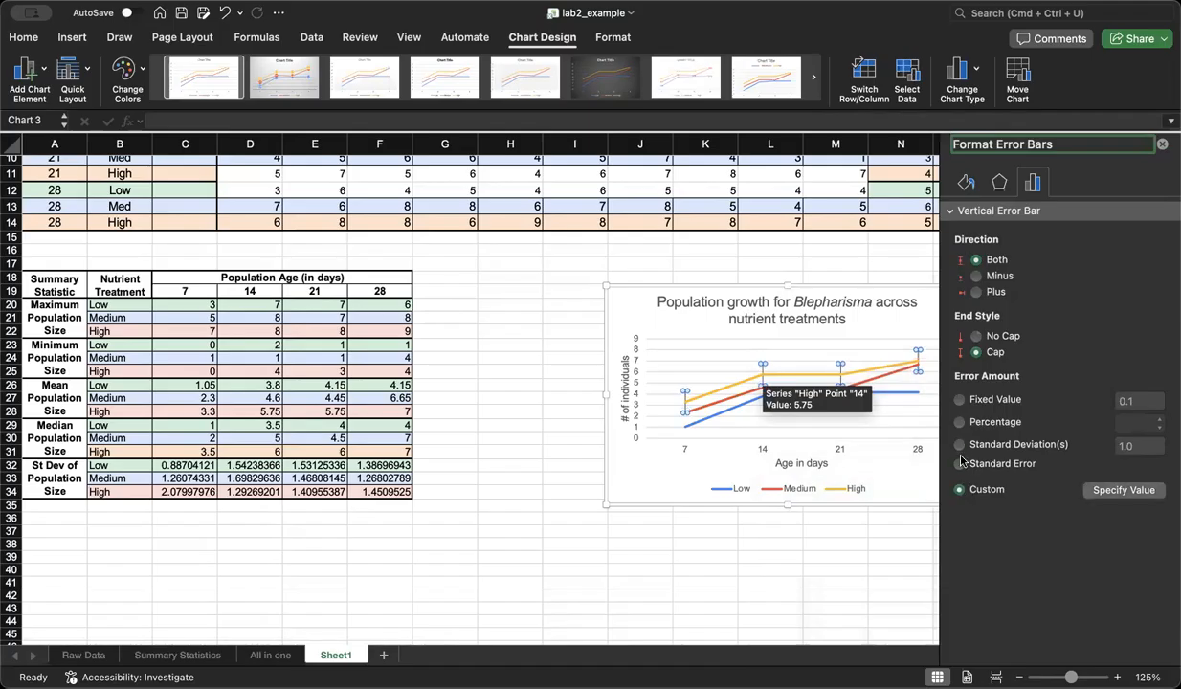
# Step: Specify the High-treatment standard deviations in Sheet1 C34:F34 as the custom positive error value
pyautogui.click(1123, 489)
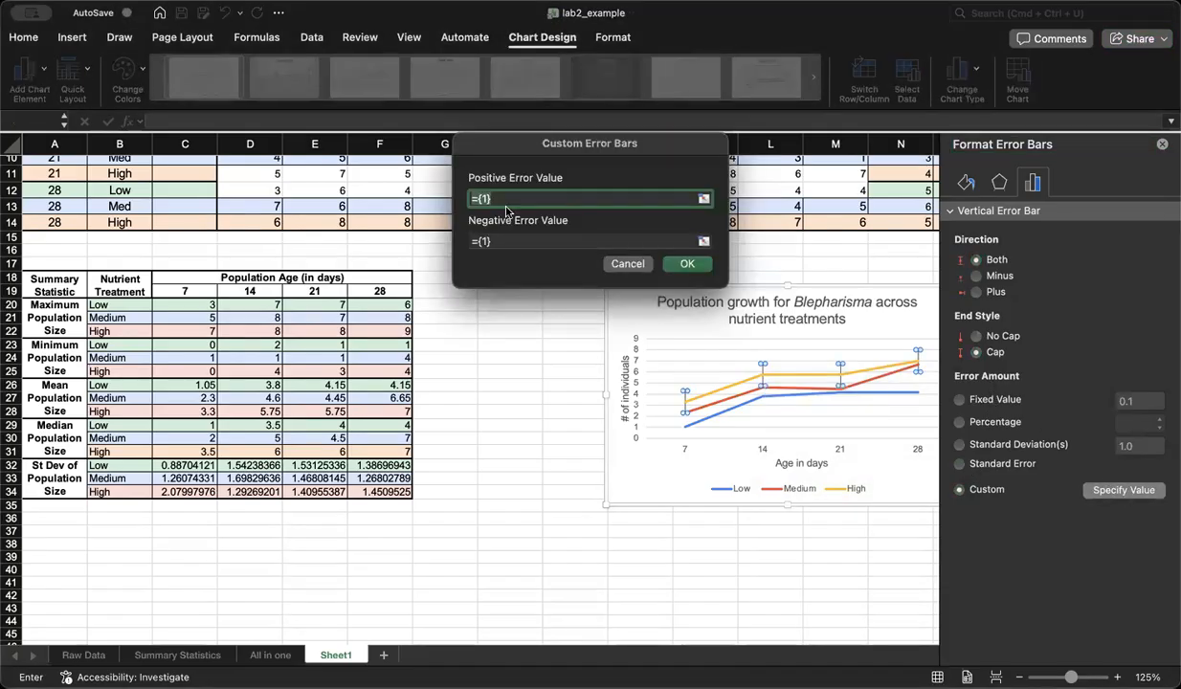
pyautogui.moveTo(456, 144); pyautogui.dragTo(189, 142)
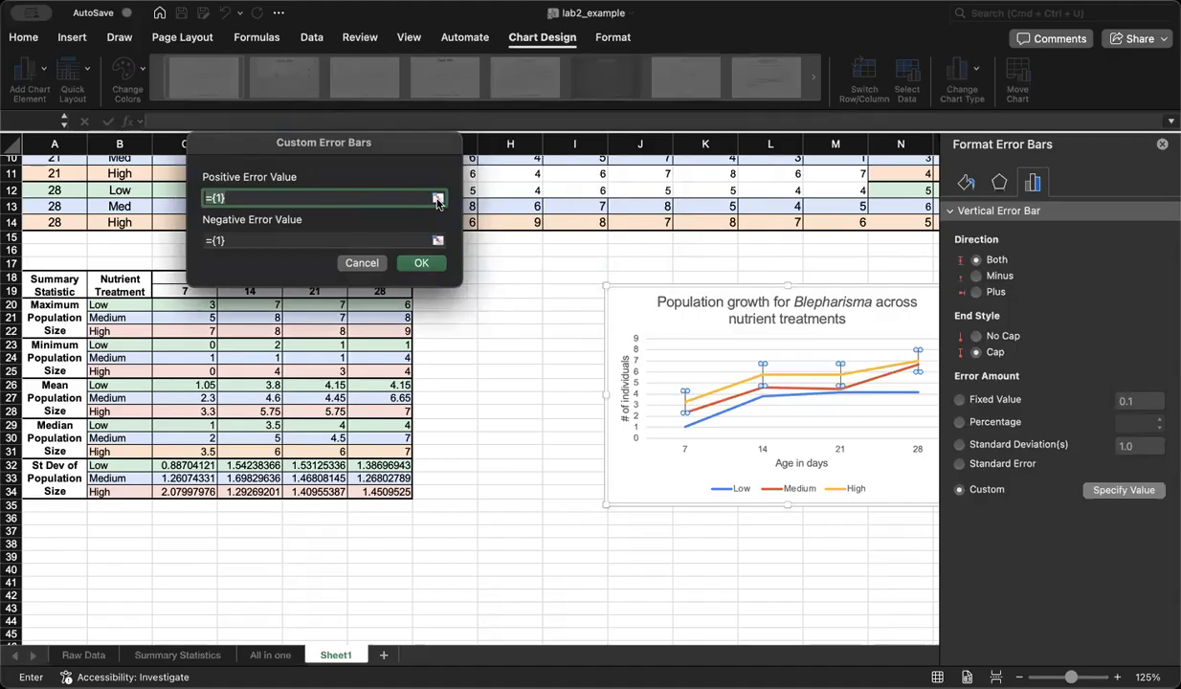
pyautogui.click(437, 199)
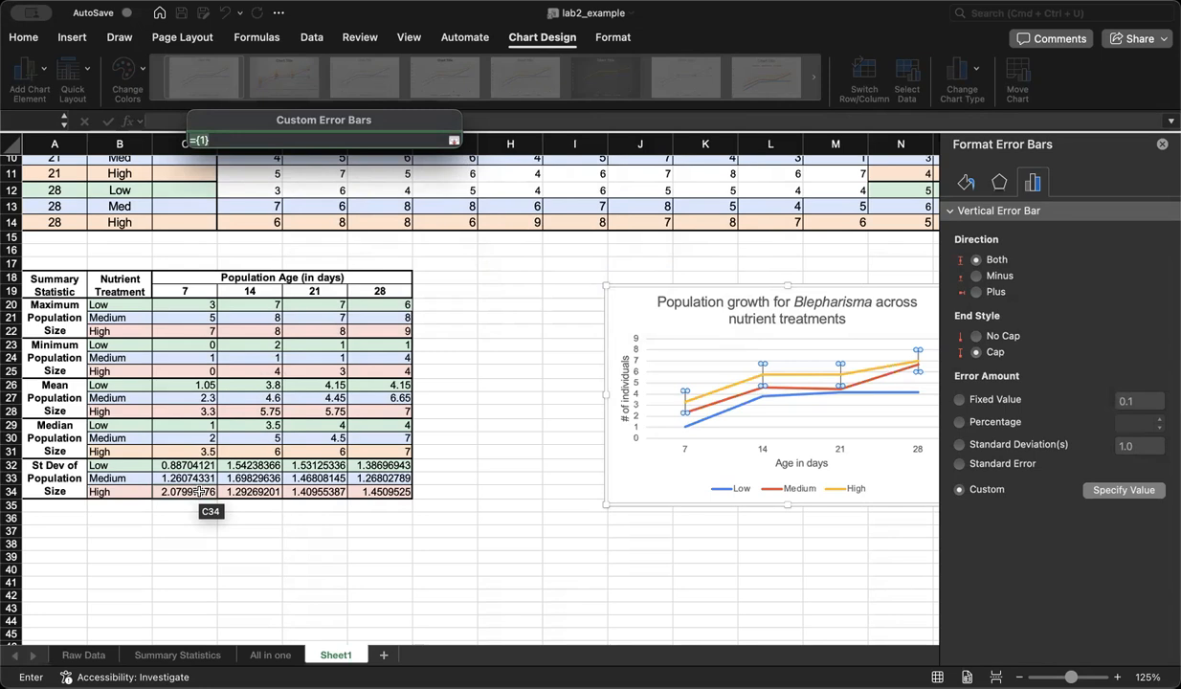
pyautogui.moveTo(198, 492); pyautogui.dragTo(376, 491)
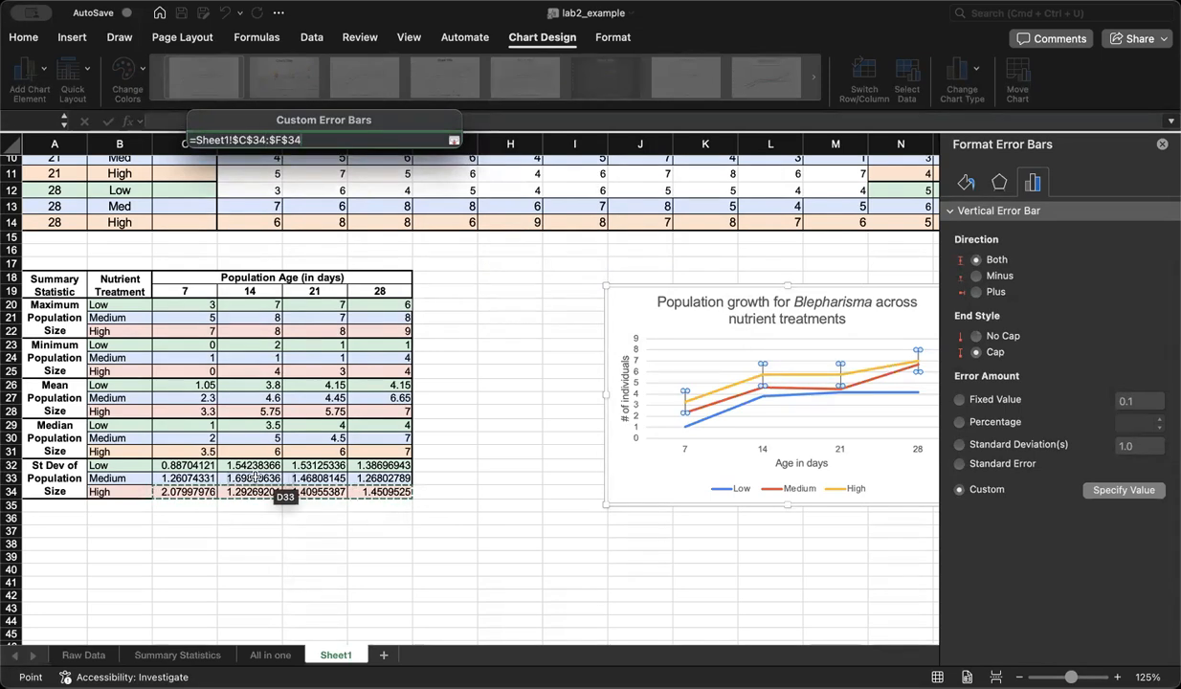
pyautogui.click(453, 141)
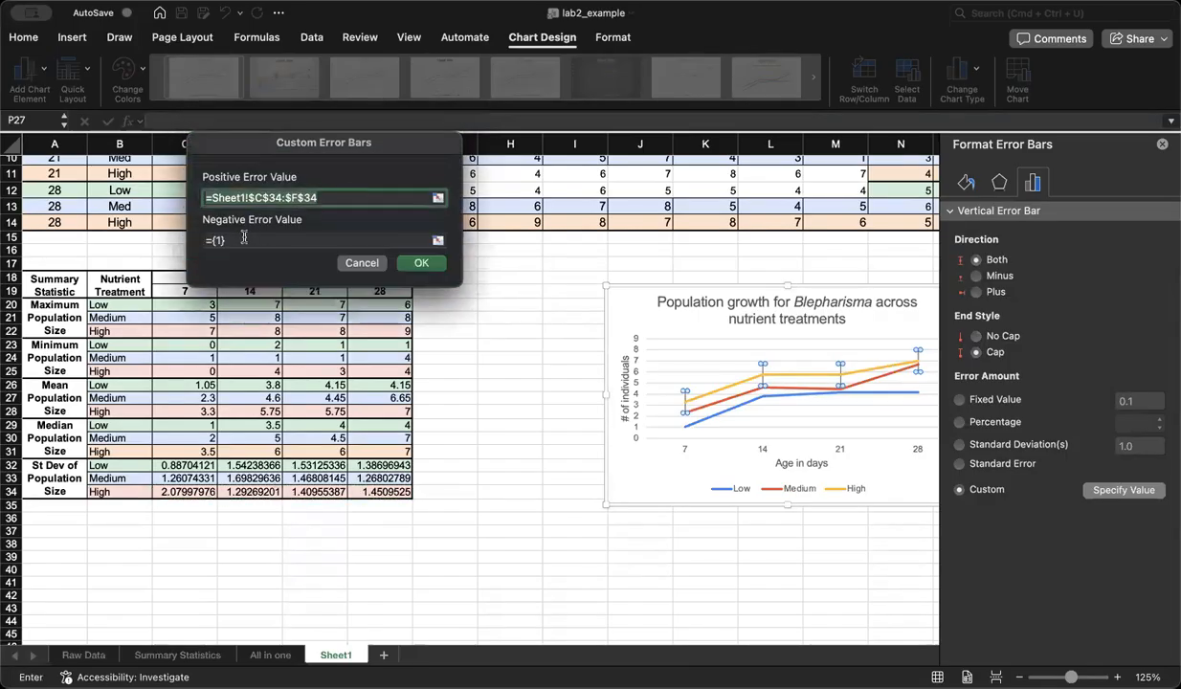
# Step: Replace the custom negative error value with Sheet1 C34:F34 and apply the custom error bars to the High series
pyautogui.click(244, 239)
pyautogui.tripleClick(371, 239)
pyautogui.press('BackSpace')
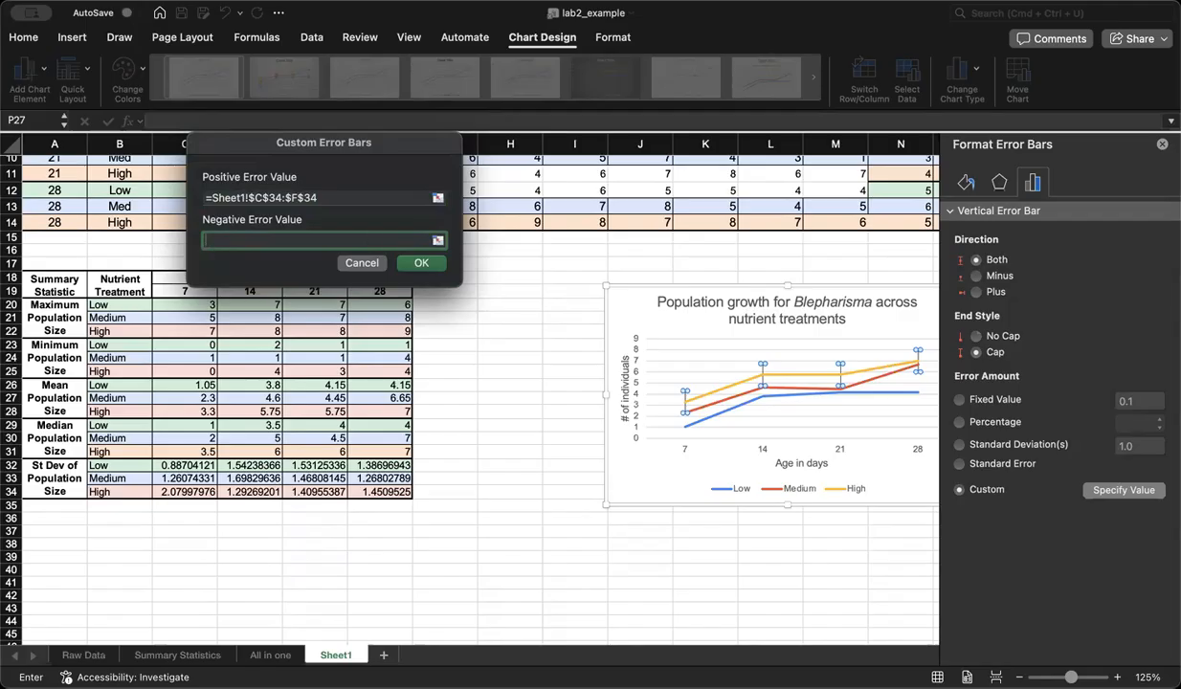
pyautogui.click(436, 240)
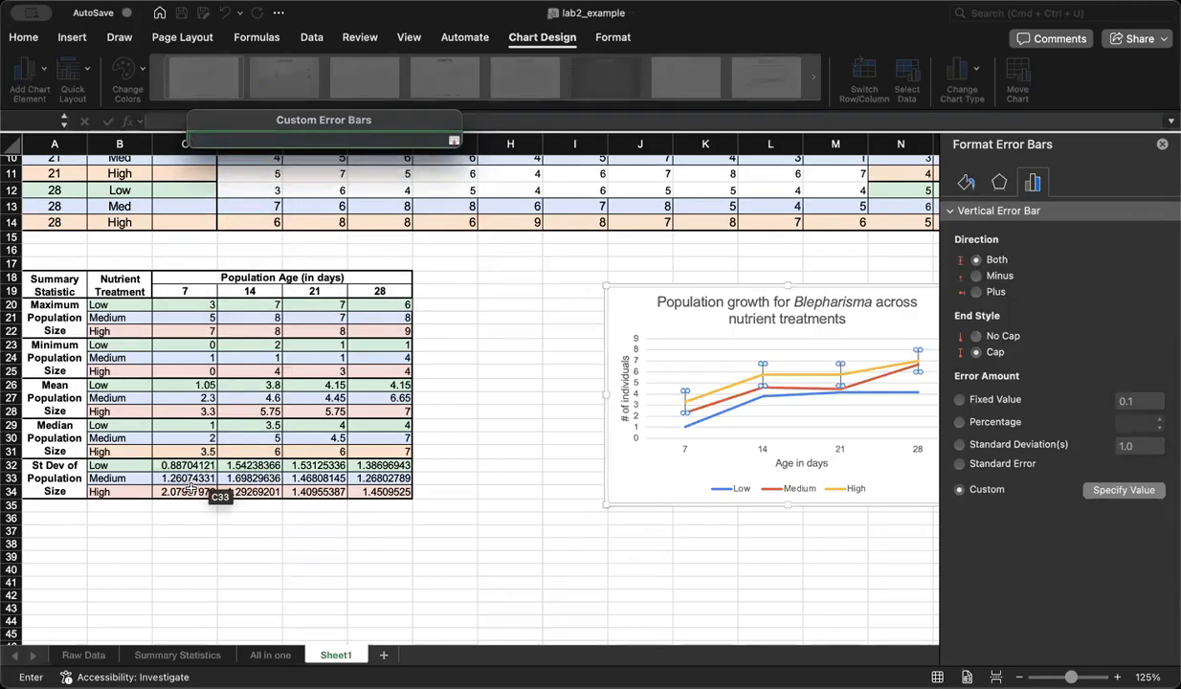
pyautogui.moveTo(191, 490); pyautogui.dragTo(371, 491)
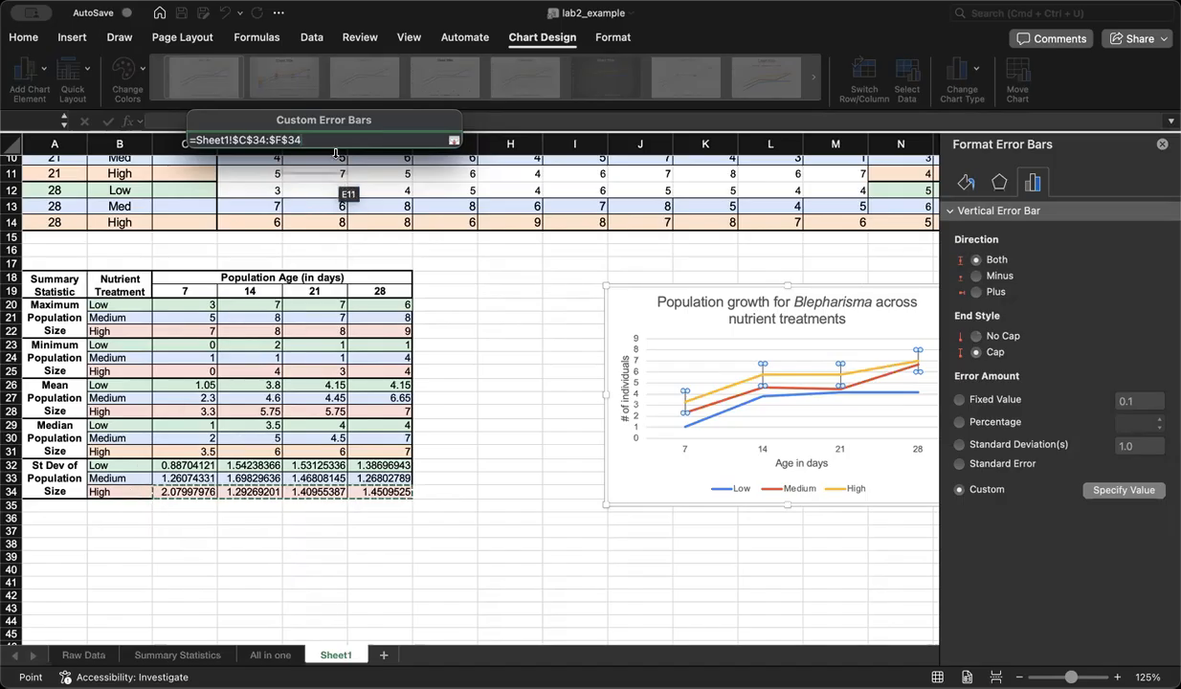
pyautogui.press('Return')
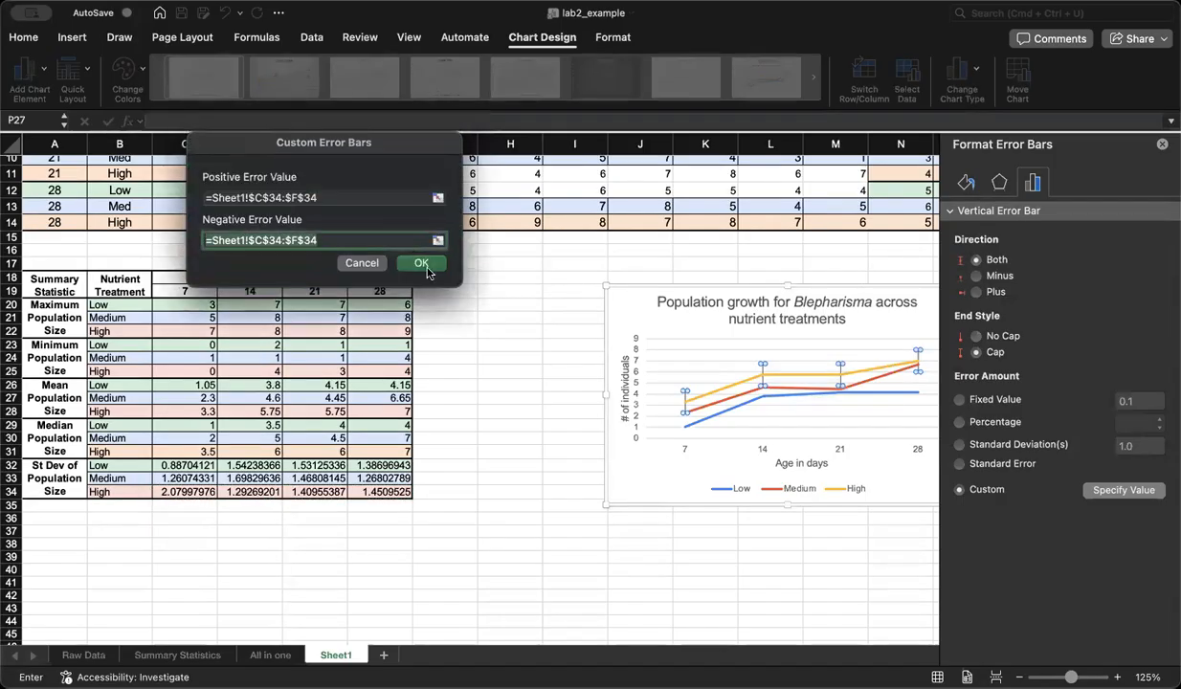
pyautogui.click(422, 265)
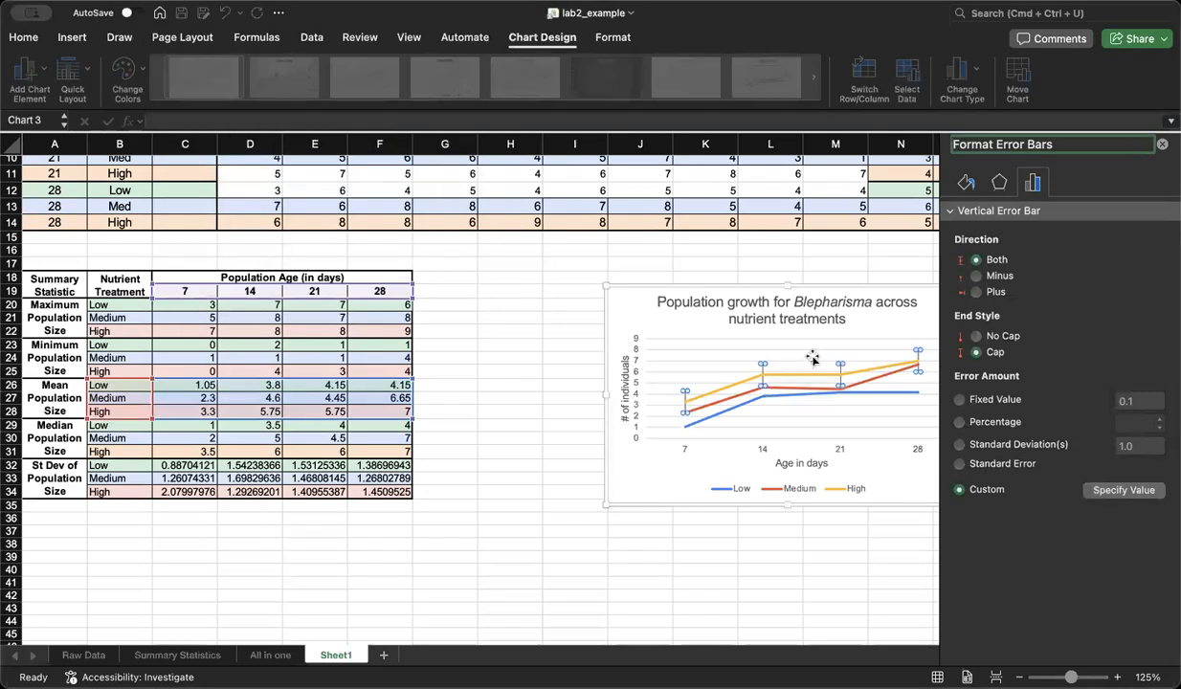
# Step: Add standard error bars to the Medium nutrient line in the chart
pyautogui.click(574, 385)
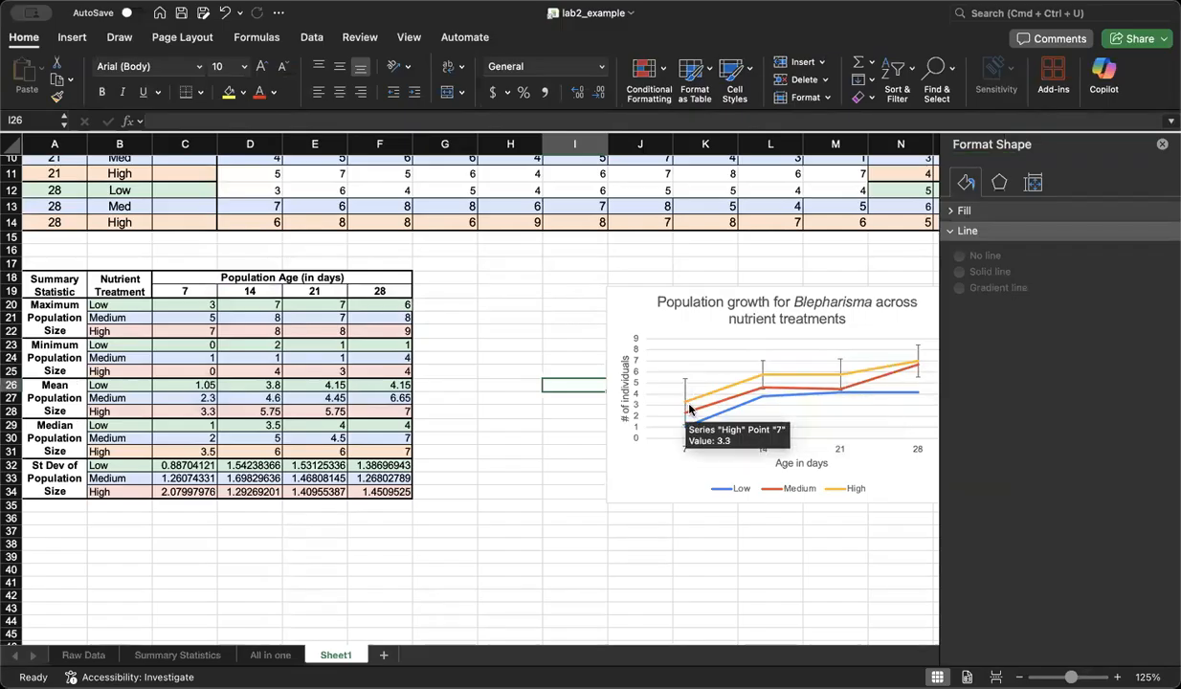
pyautogui.hscroll(3, 754, 389)
pyautogui.scroll(-1, 754, 389)
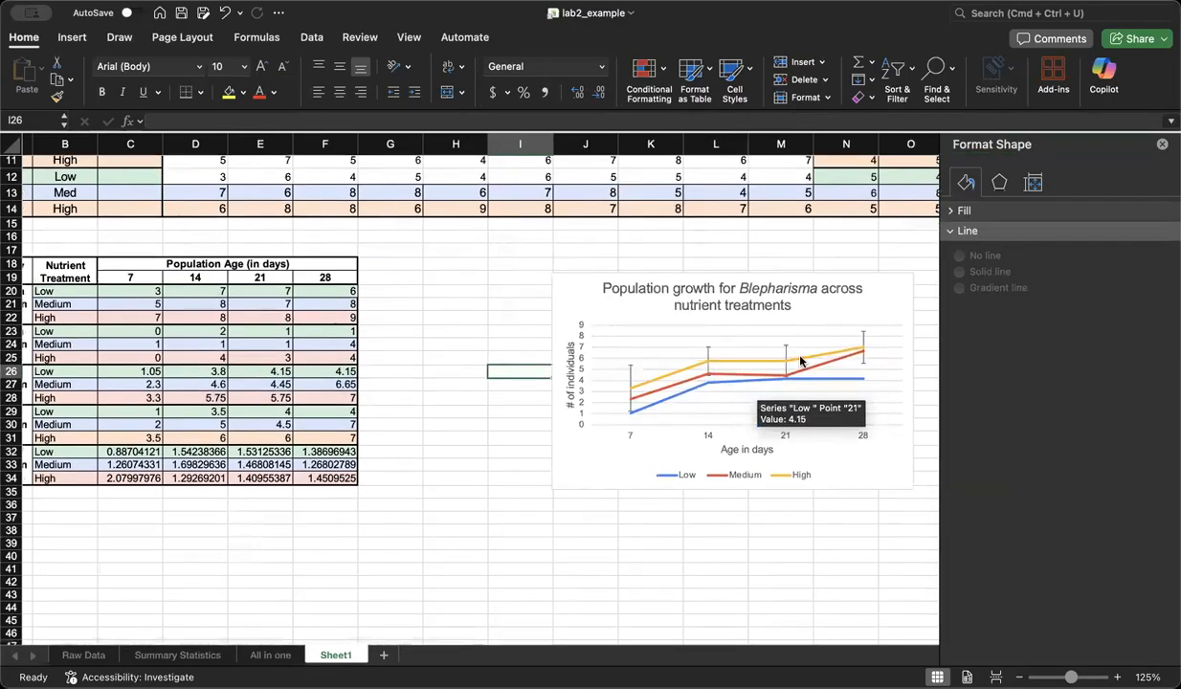
pyautogui.click(680, 385)
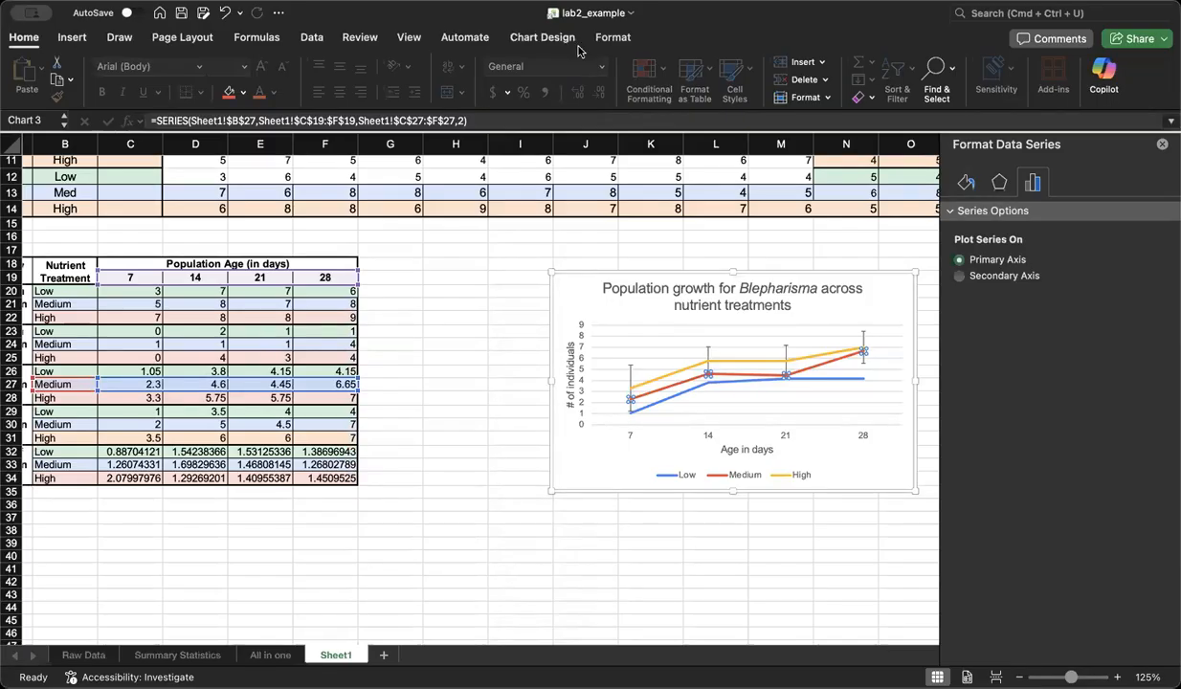
pyautogui.click(543, 38)
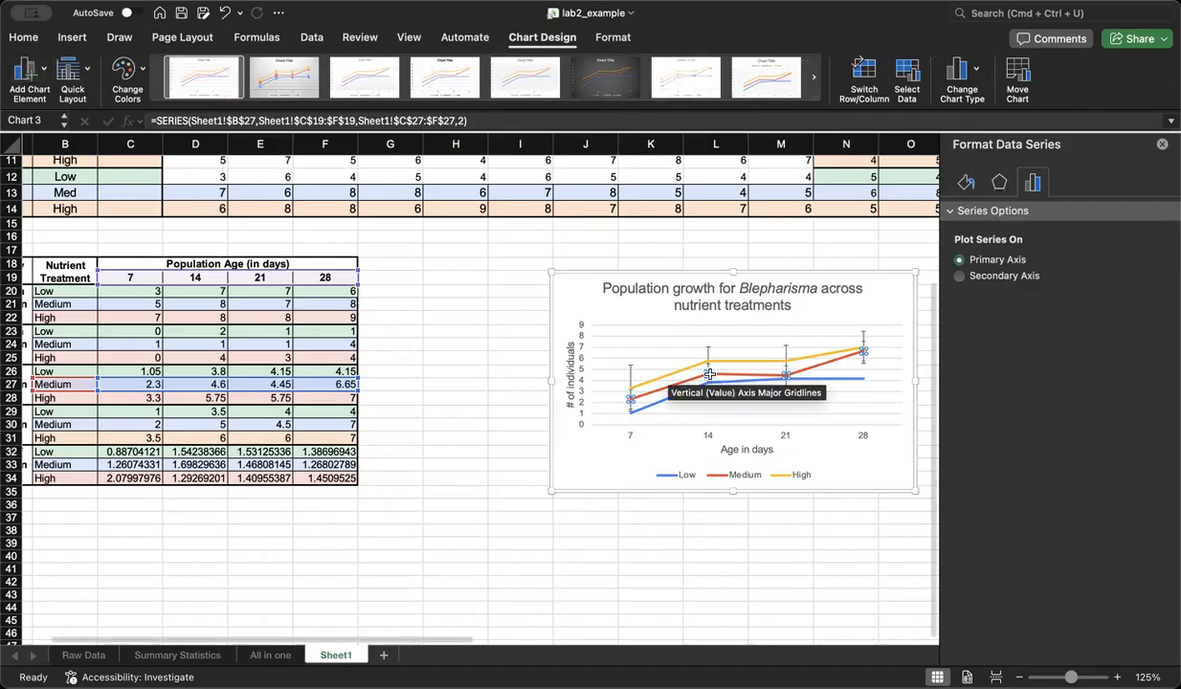
# Step: Open the formatting options for the Medium series' vertical error bars
pyautogui.scroll(1, 710, 374)
pyautogui.scroll(5, 709, 374)
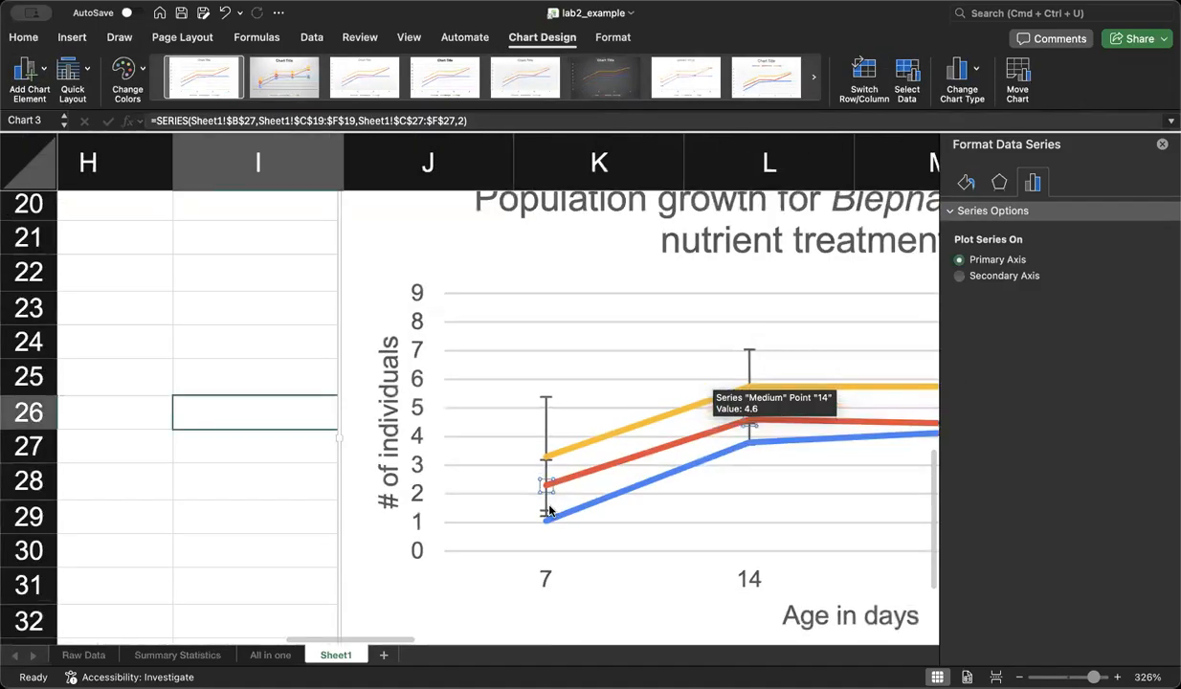
pyautogui.click(546, 511)
pyautogui.rightClick(547, 508)
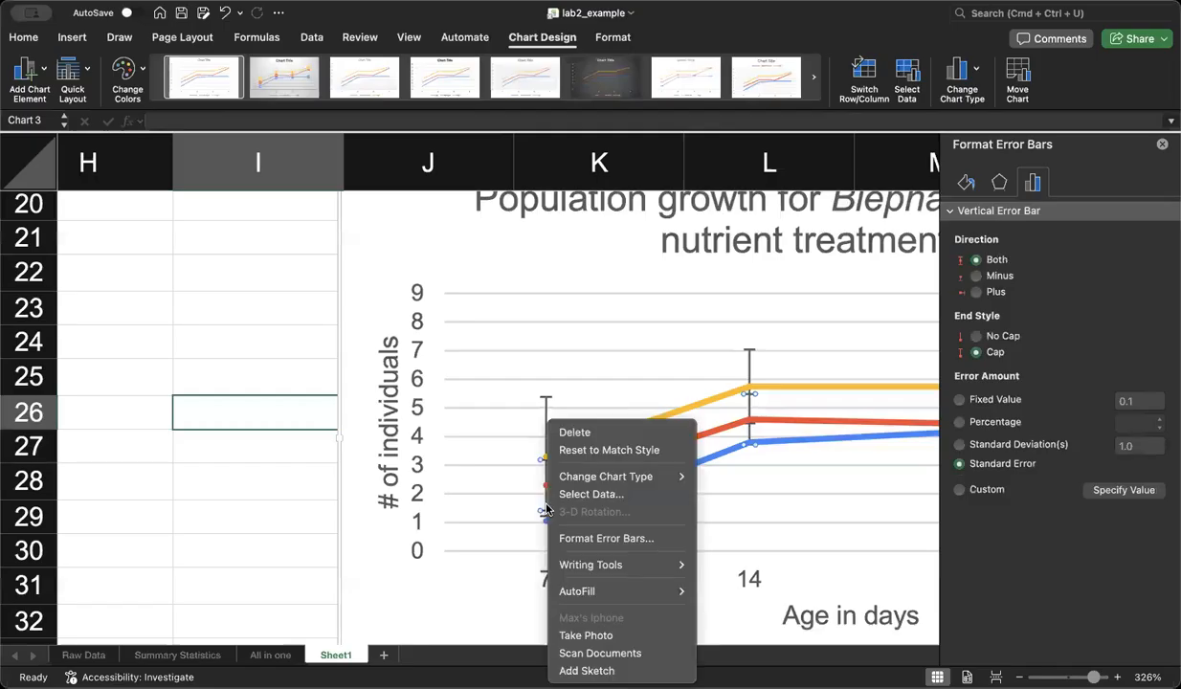
pyautogui.click(590, 539)
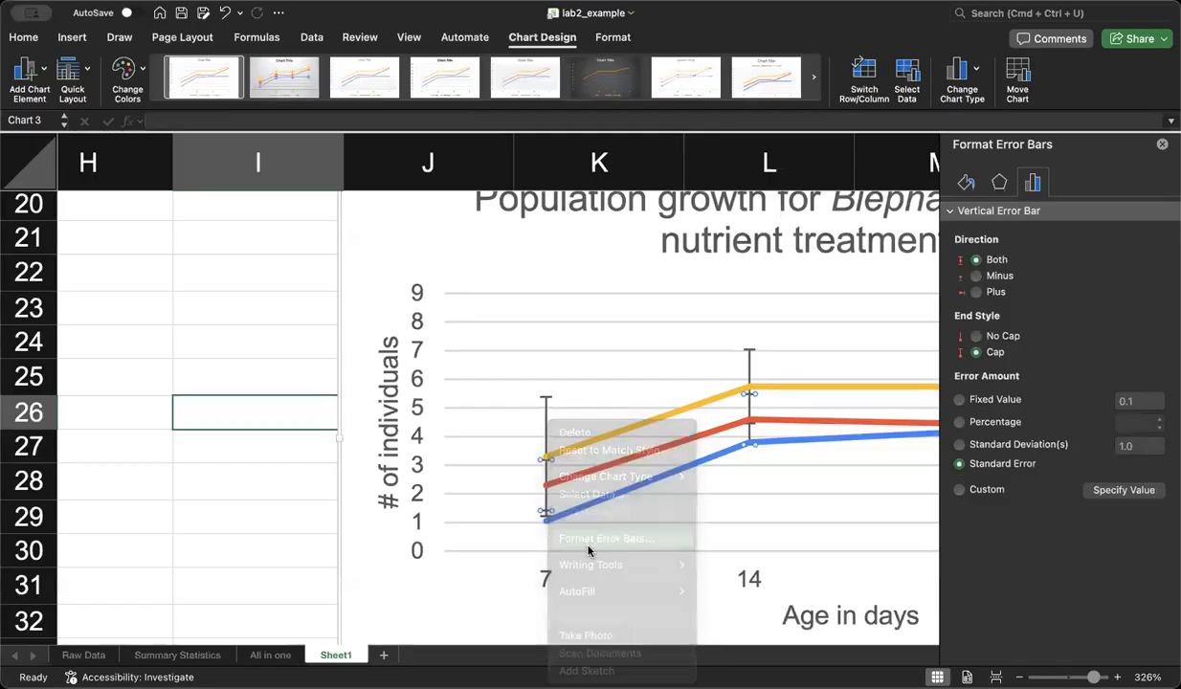
pyautogui.scroll(-5, 641, 510)
pyautogui.scroll(-5, 643, 510)
pyautogui.scroll(3, 643, 510)
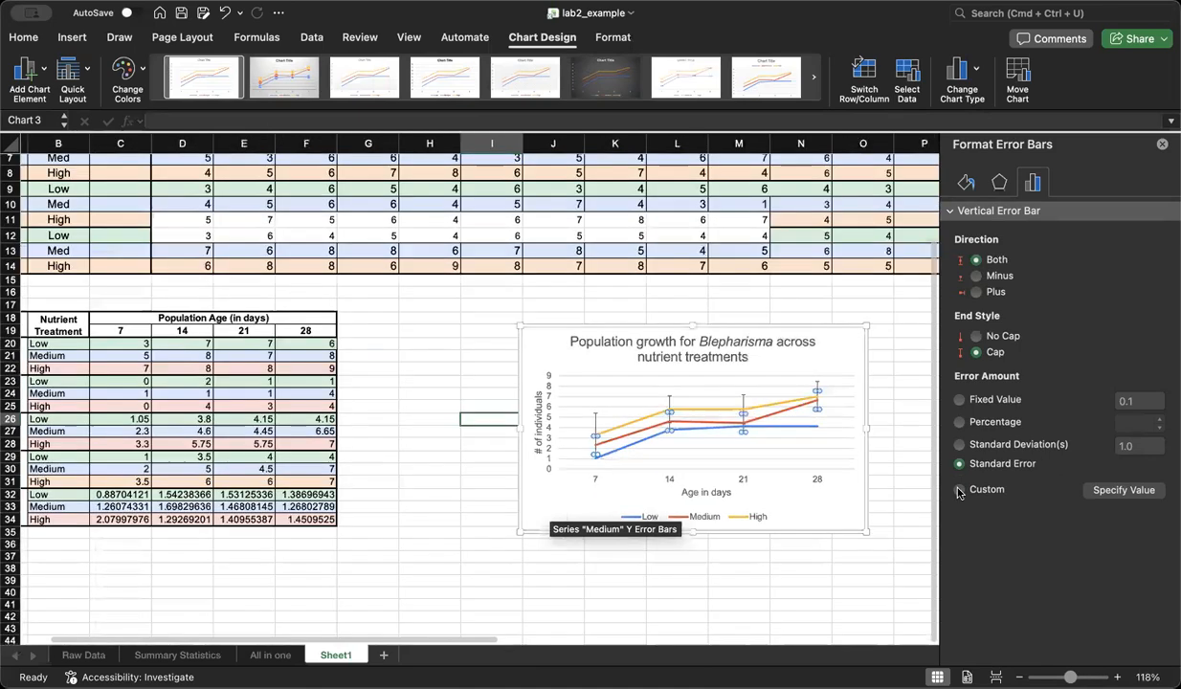
# Step: Set custom positive and negative error values for the Medium series from the standard deviations in Sheet1 C33:F33
pyautogui.click(1110, 489)
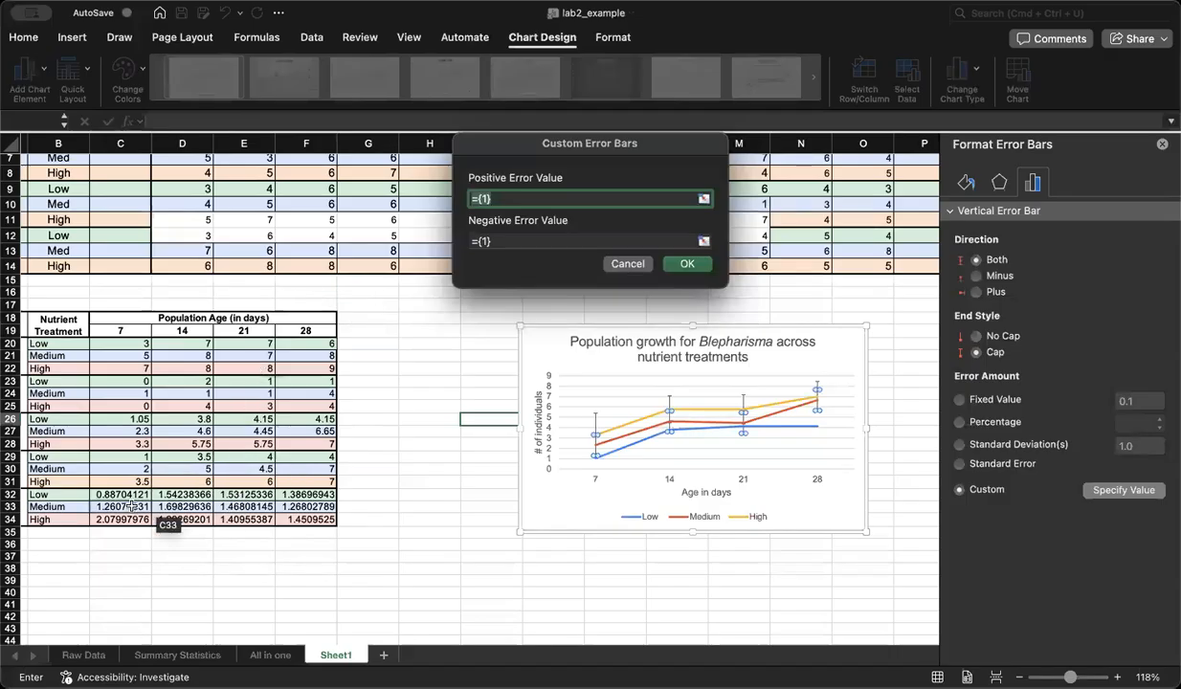
pyautogui.moveTo(131, 506); pyautogui.dragTo(319, 505)
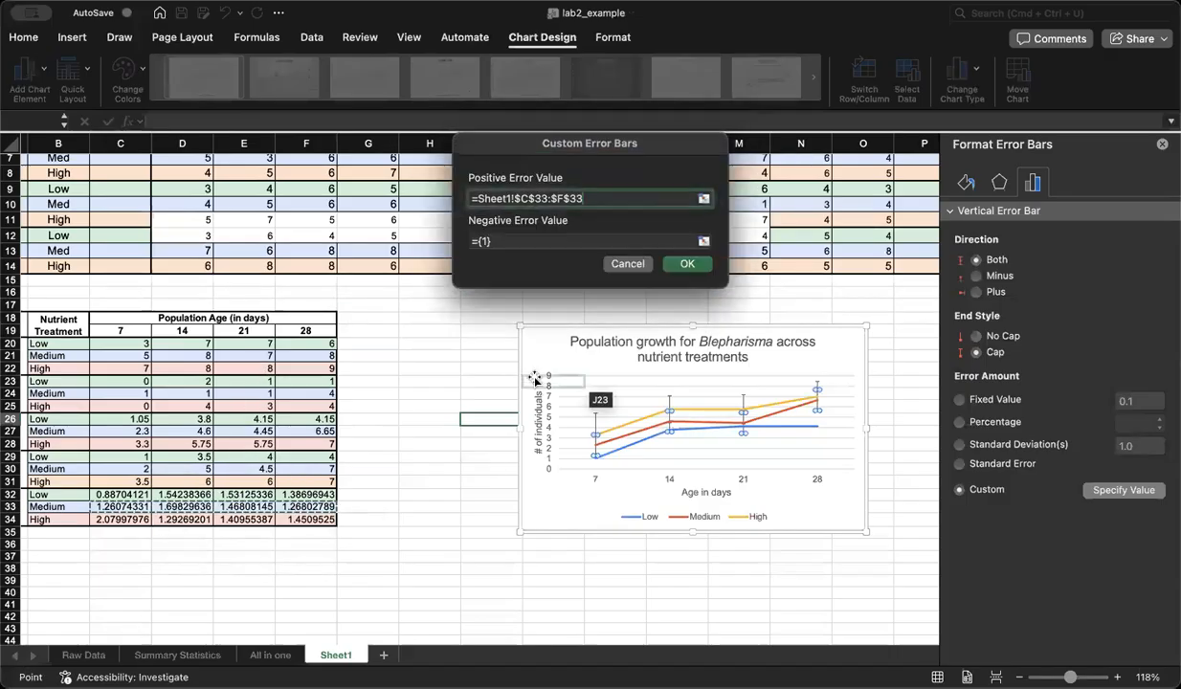
pyautogui.click(703, 241)
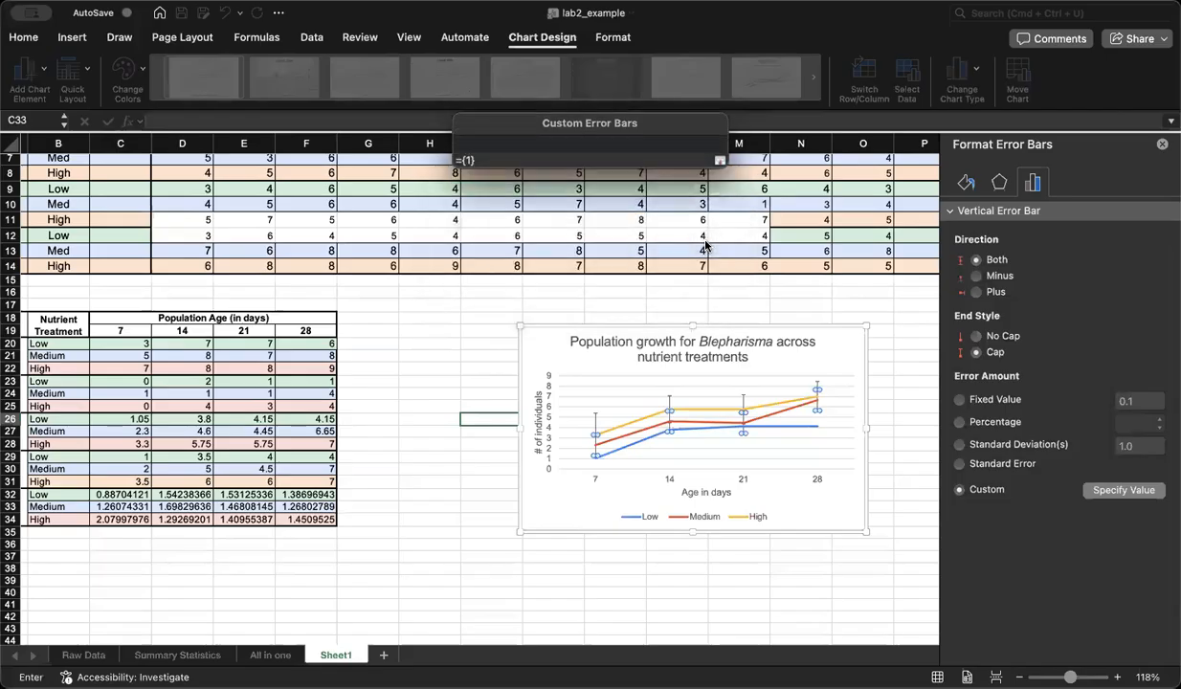
pyautogui.moveTo(124, 506); pyautogui.dragTo(320, 508)
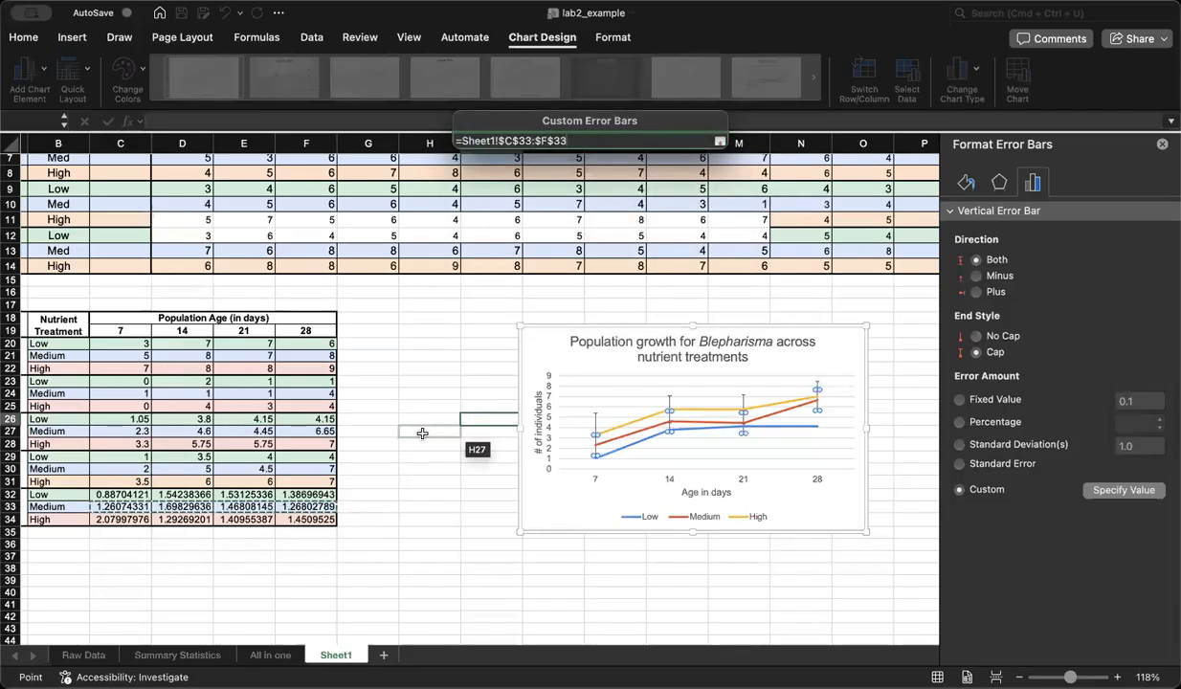
pyautogui.press('Return')
pyautogui.press('Return')
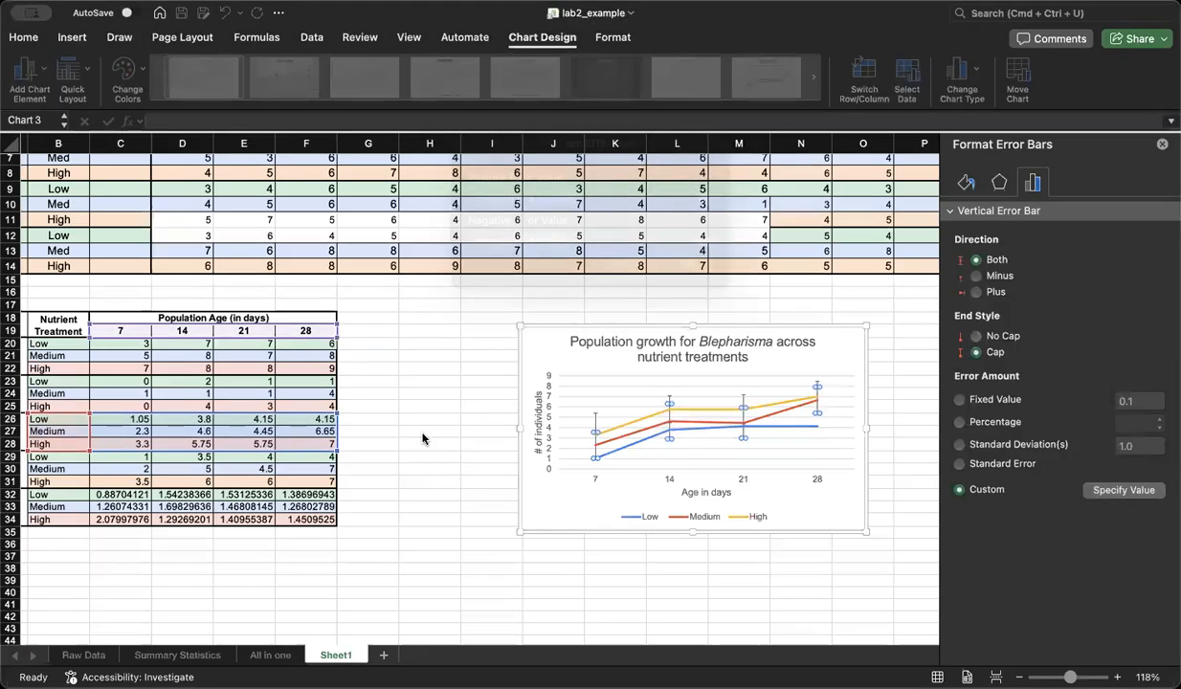
# Step: Add standard error bars to the Low nutrient line in the chart
pyautogui.click(812, 438)
pyautogui.click(838, 443)
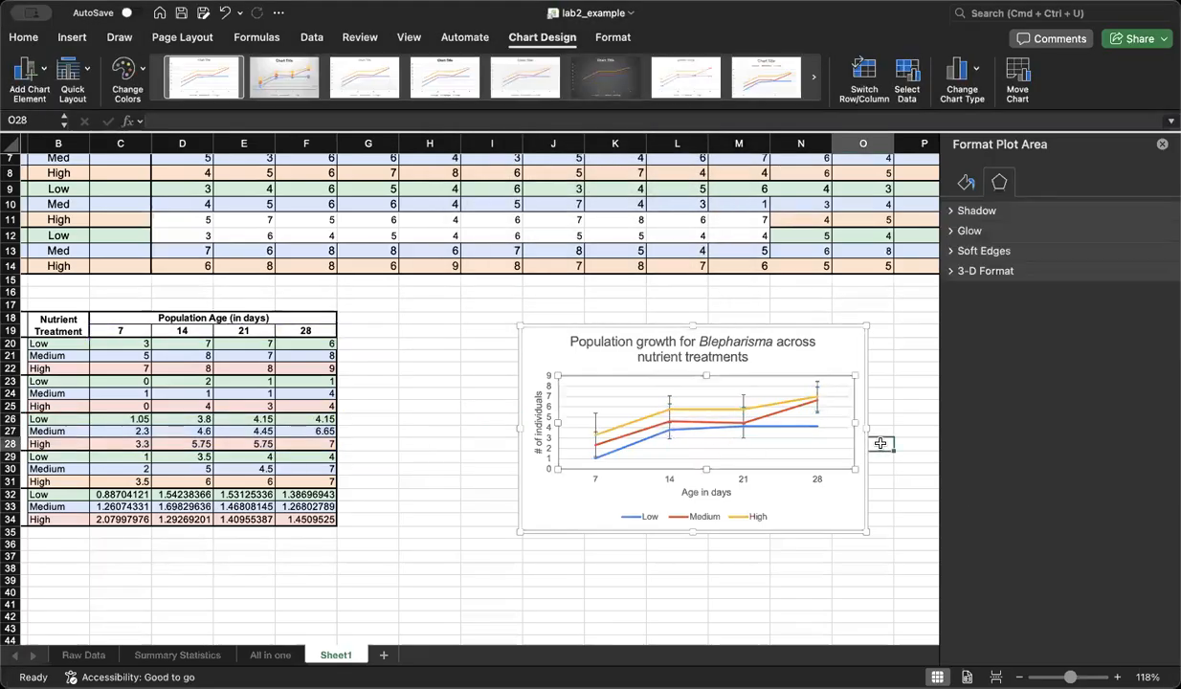
pyautogui.click(801, 428)
pyautogui.rightClick(801, 428)
pyautogui.press('Escape')
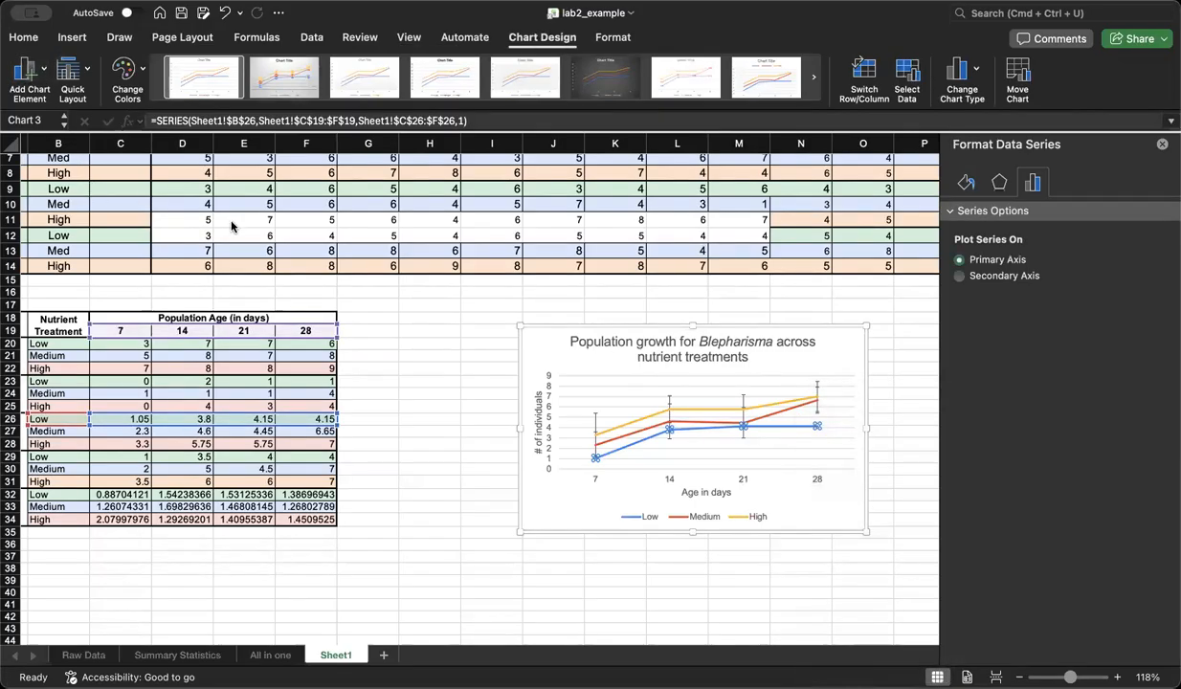
# Step: Open the formatting options for the Low series' error bars and set the error amount to Custom
pyautogui.rightClick(594, 457)
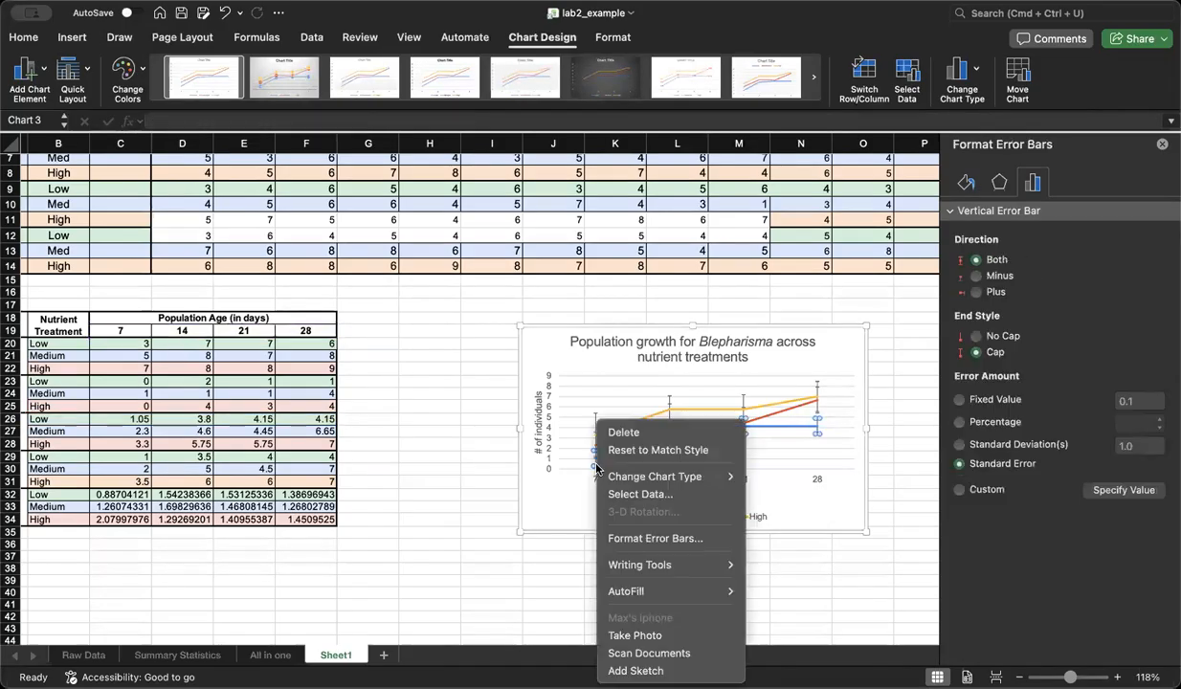
pyautogui.click(673, 539)
pyautogui.click(957, 489)
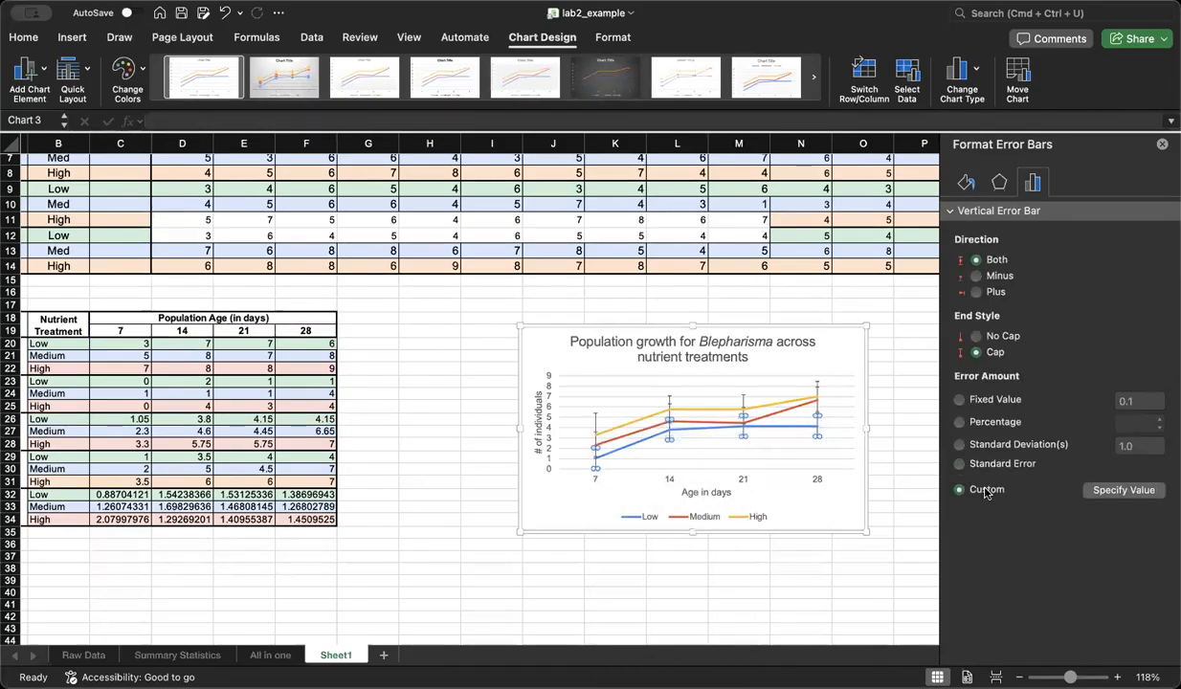
# Step: Specify the Low-treatment standard deviations in Sheet1 C32:F32 as both the custom positive and negative error values
pyautogui.click(1081, 487)
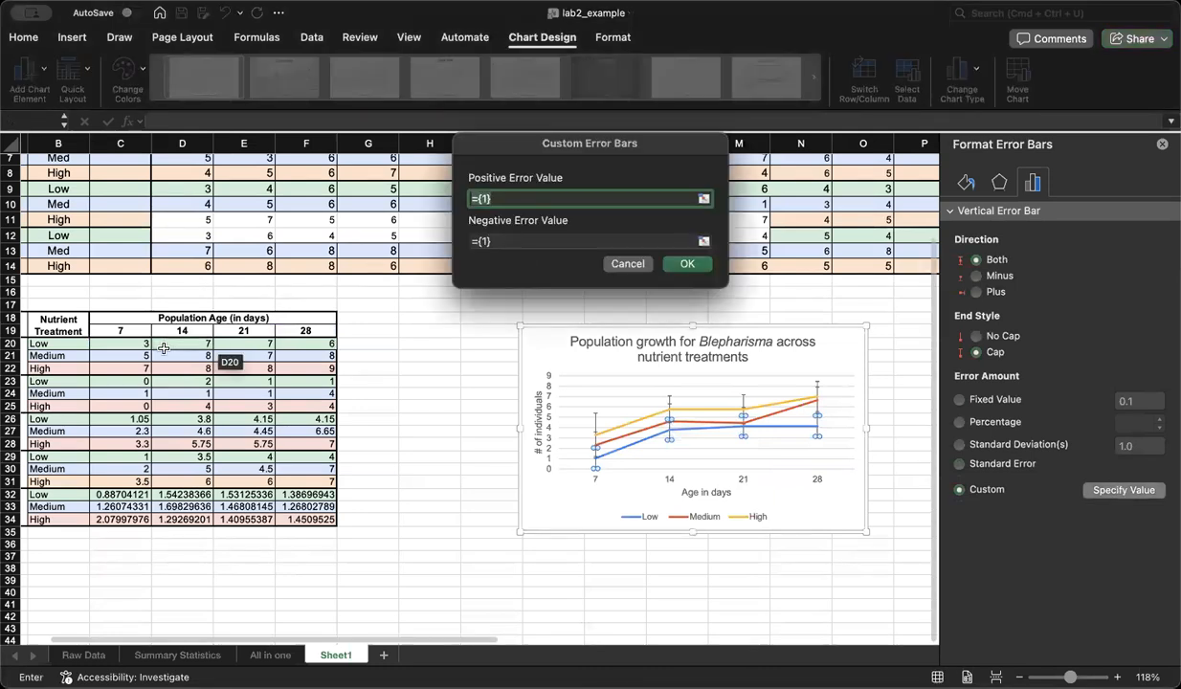
pyautogui.click(137, 494)
pyautogui.moveTo(137, 489); pyautogui.dragTo(311, 476)
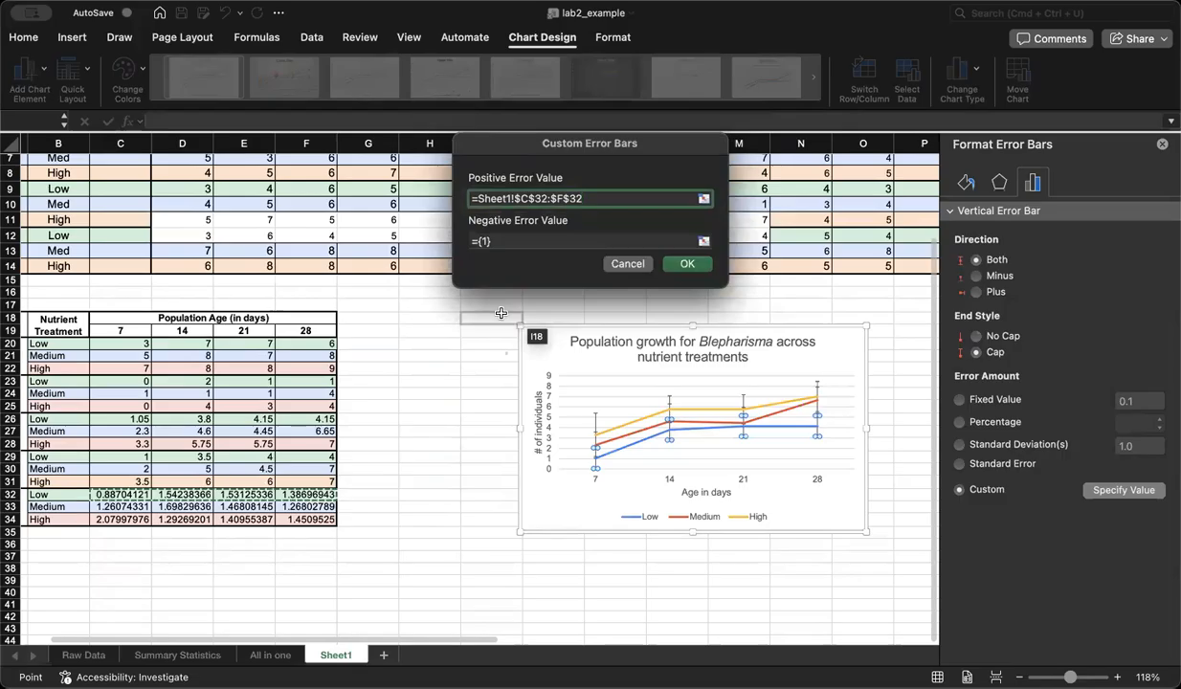
pyautogui.click(703, 243)
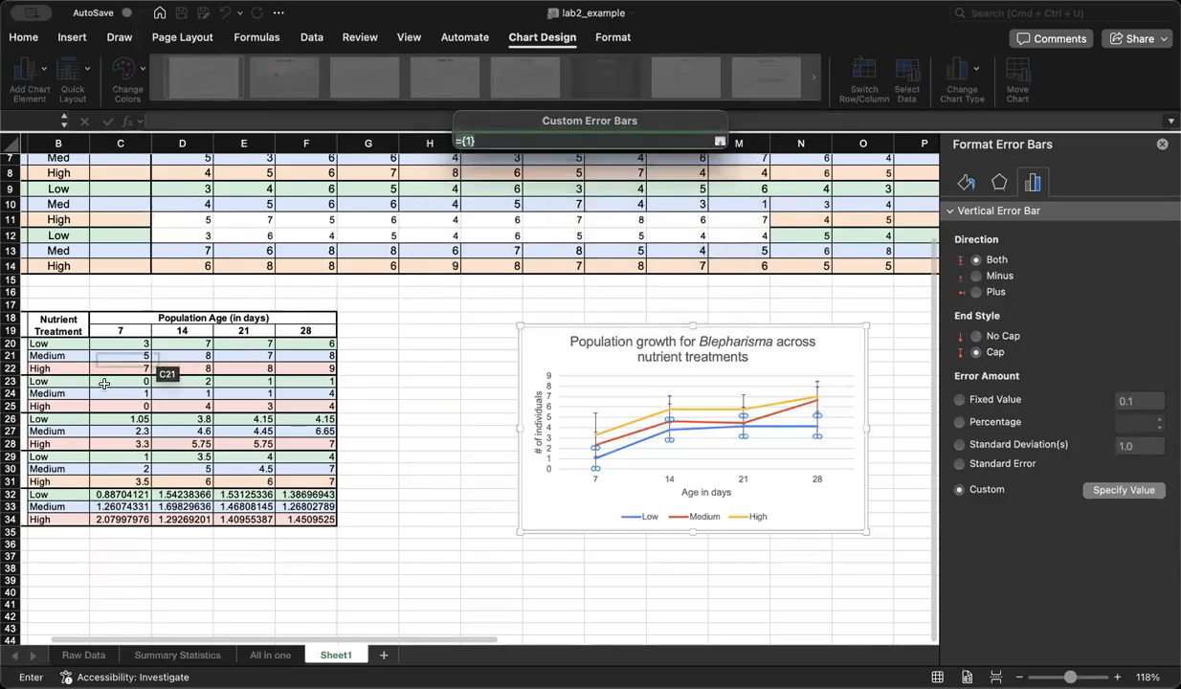
pyautogui.moveTo(99, 491); pyautogui.dragTo(316, 492)
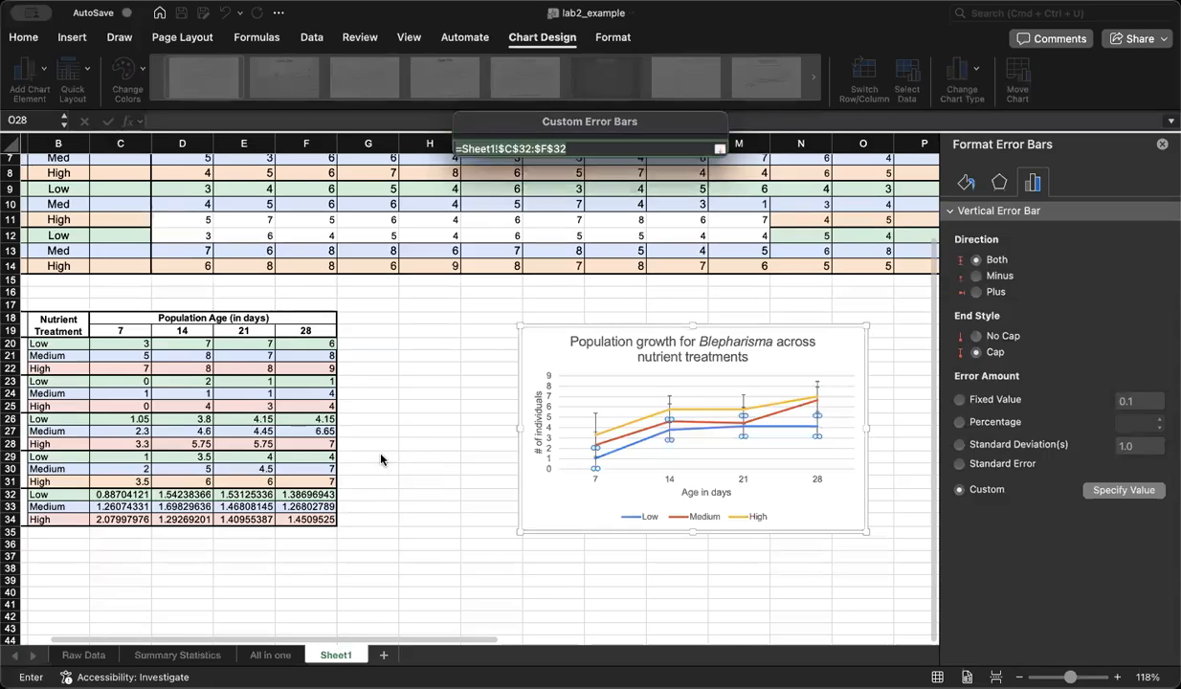
pyautogui.press('Return')
pyautogui.moveTo(495, 140); pyautogui.dragTo(344, 143)
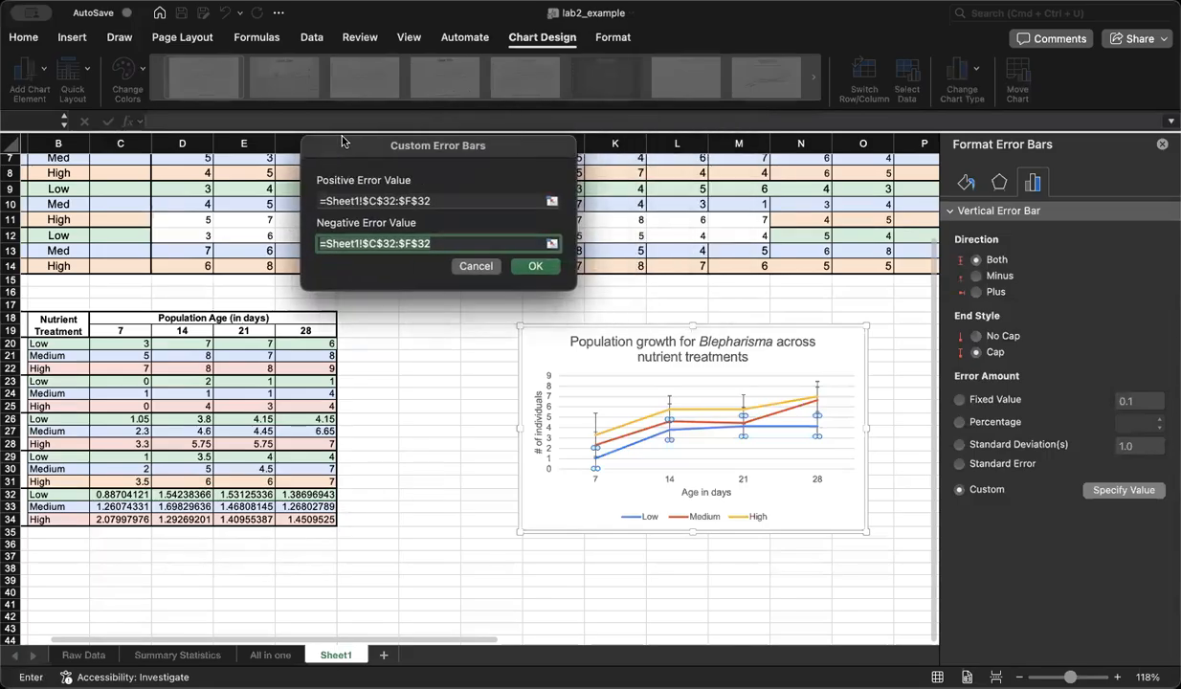
pyautogui.press('Return')
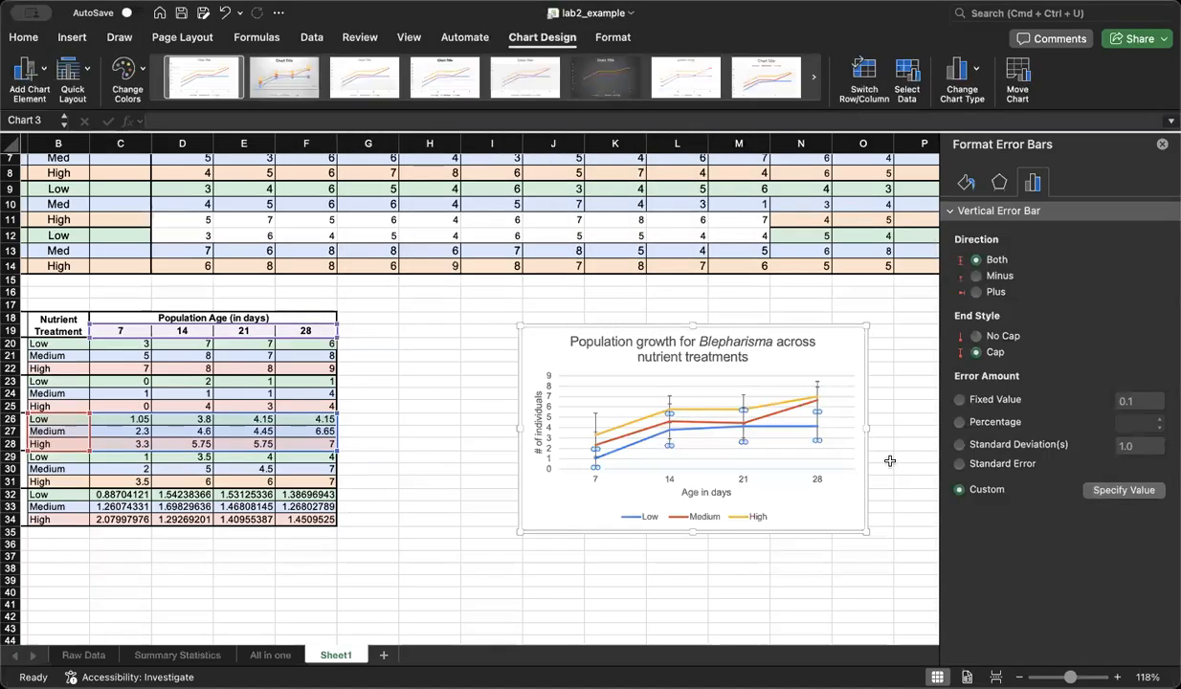
pyautogui.click(812, 475)
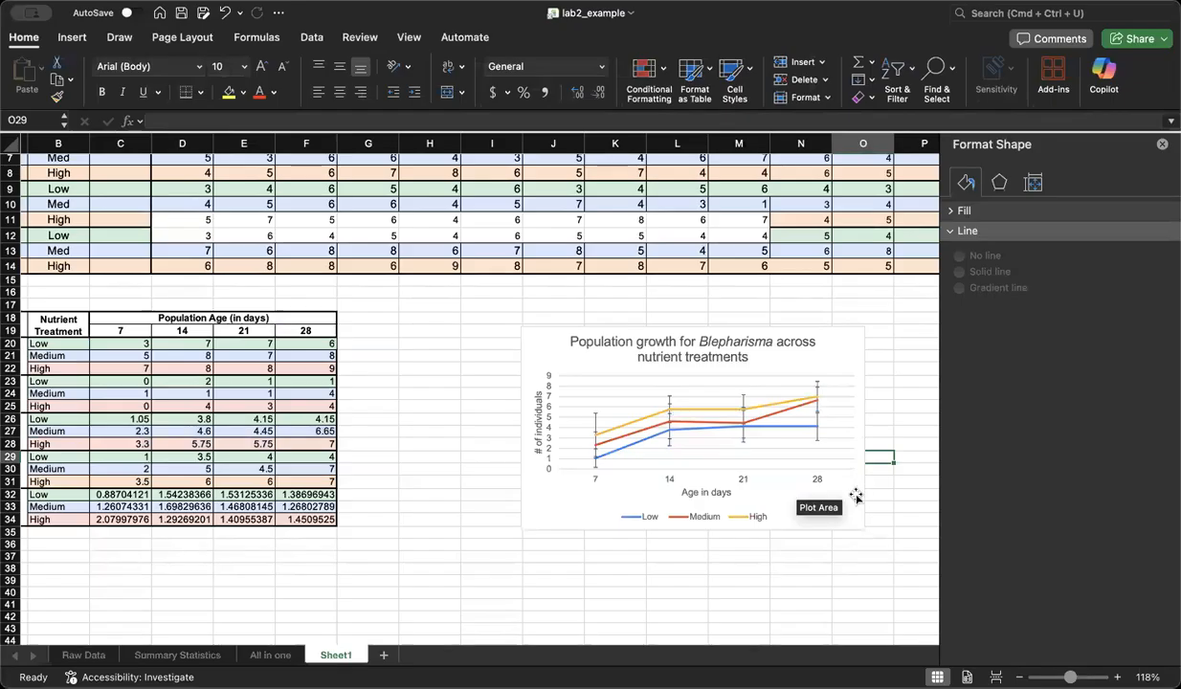
# Step: Nudge the chart slightly up and left on the worksheet and review the plotted lines with their error bars
pyautogui.moveTo(856, 495); pyautogui.dragTo(841, 482)
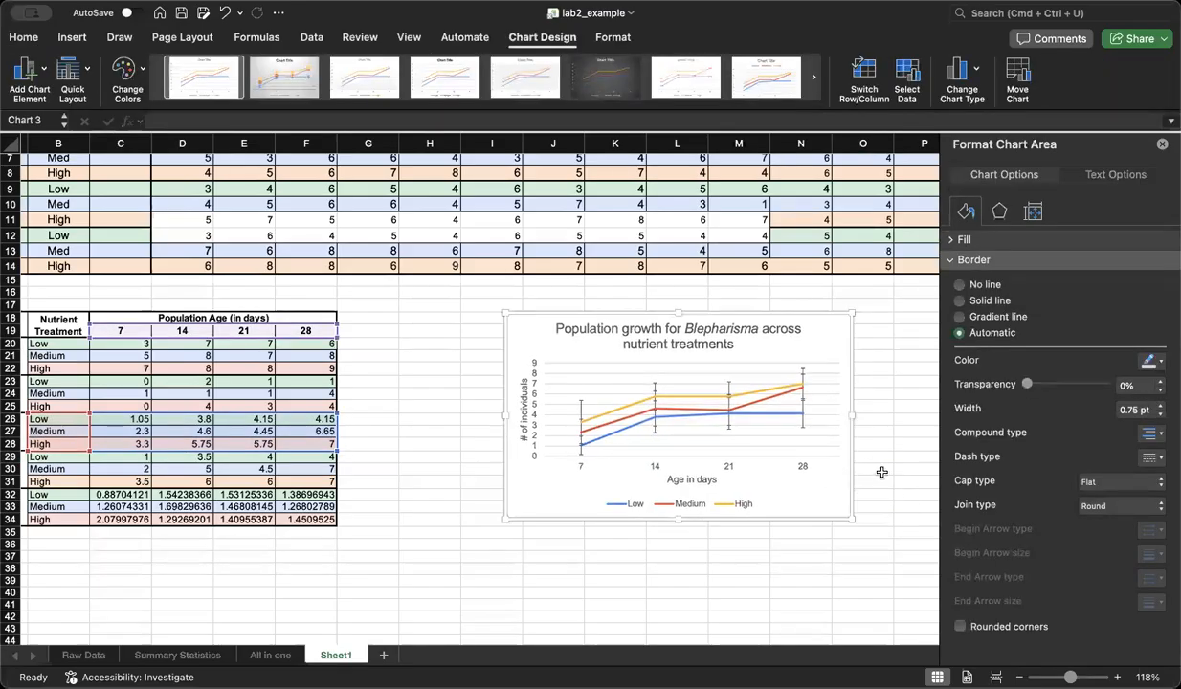
pyautogui.click(882, 471)
pyautogui.hscroll(2, 881, 472)
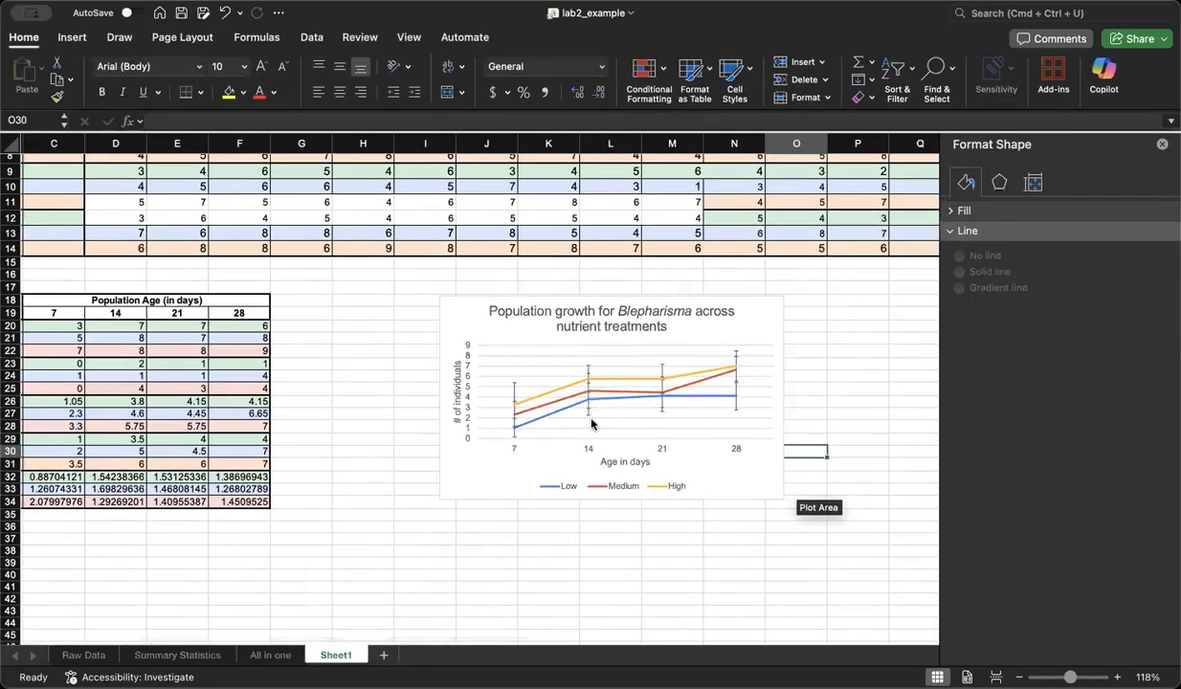
pyautogui.moveTo(534, 425)
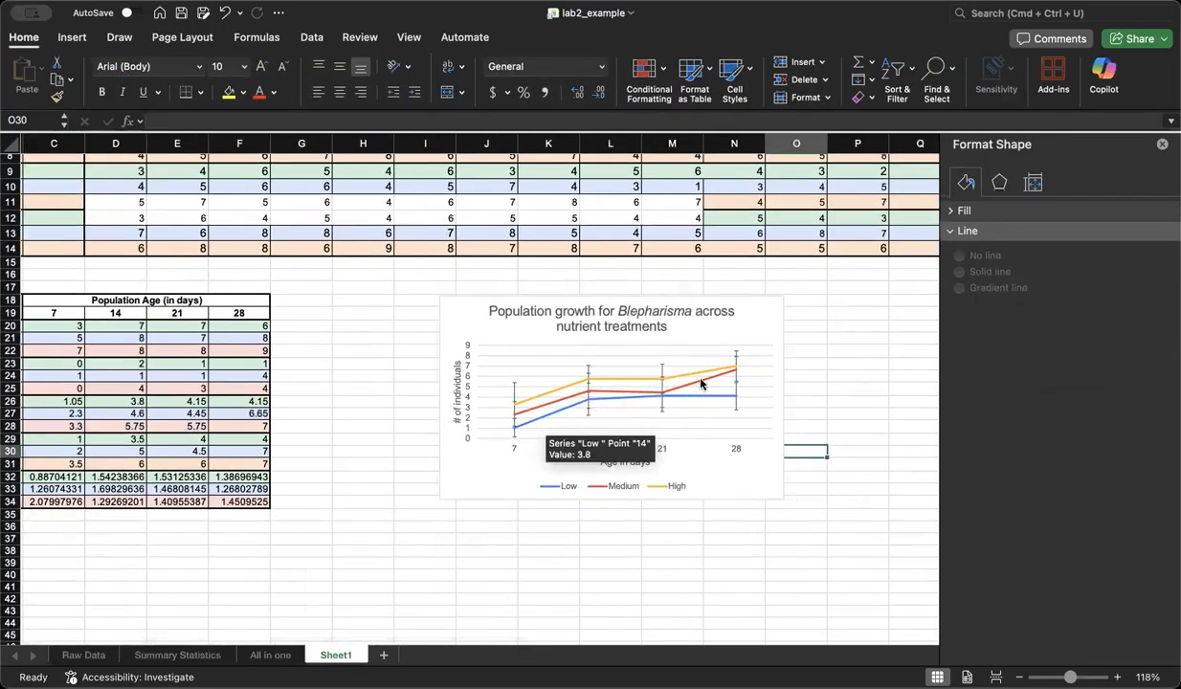
pyautogui.moveTo(687, 368)
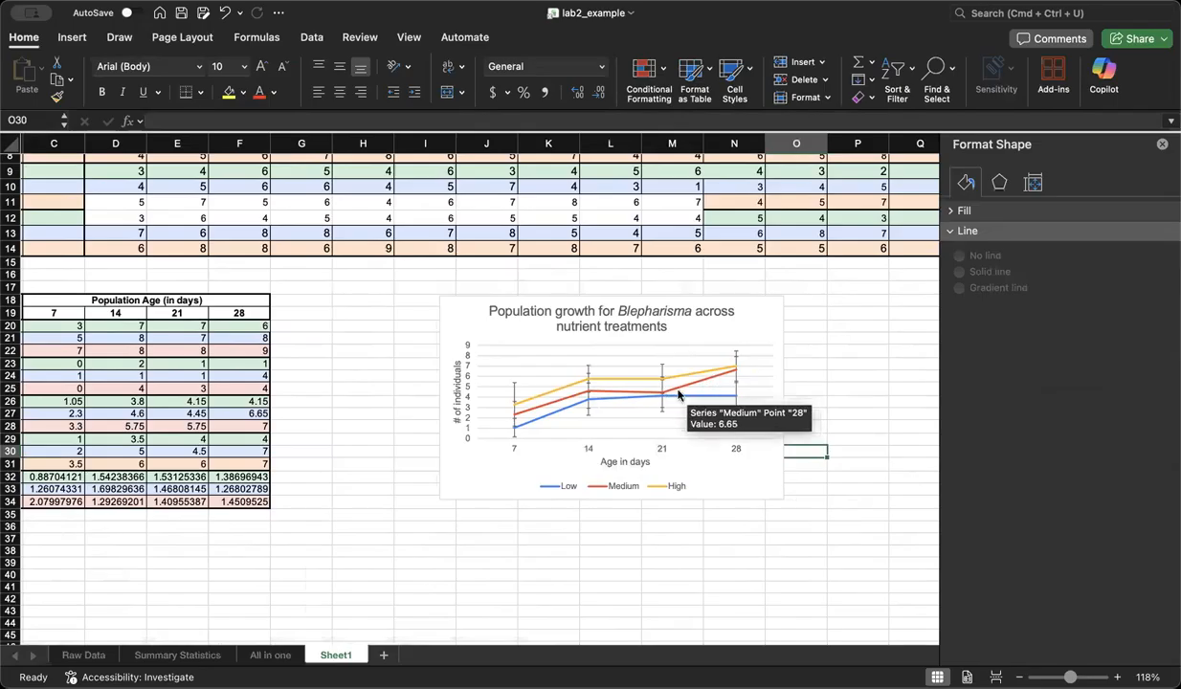